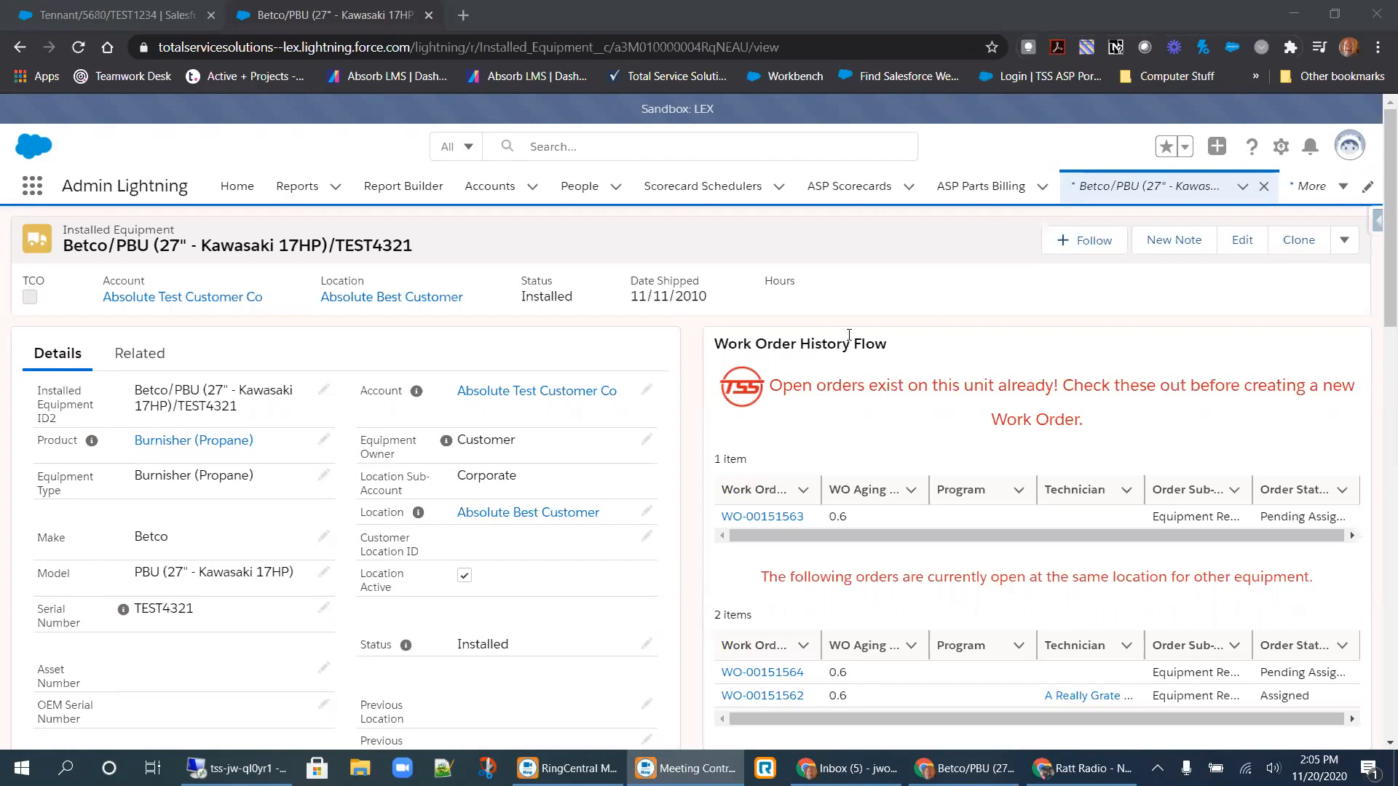
Review the Betco/PBU equipment record, including its Work Order History Flow, Duplicate Merge, Ghost Process, activity and notes sections.
drag(717, 345, 888, 345)
click(889, 348)
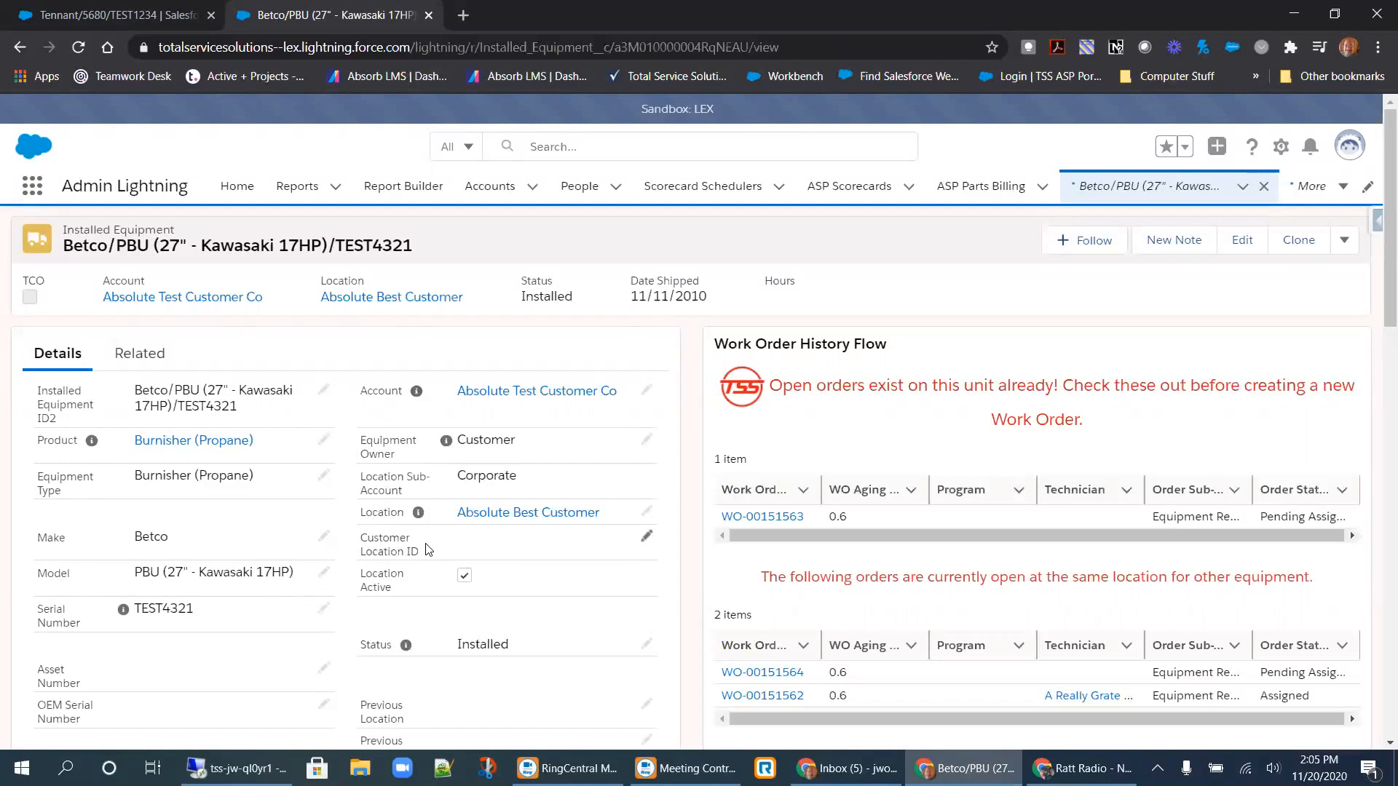
scroll(659, 499, down, 4)
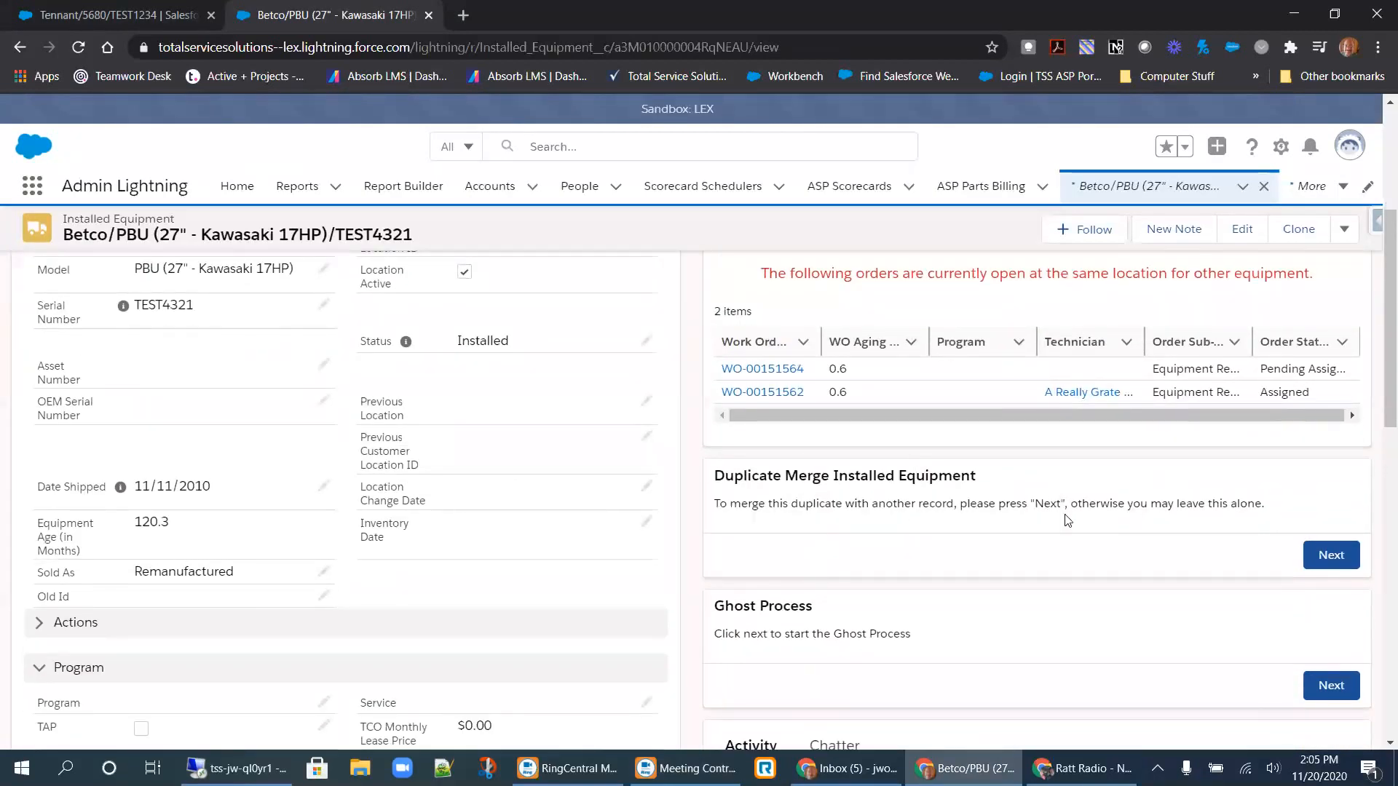
scroll(945, 516, down, 2)
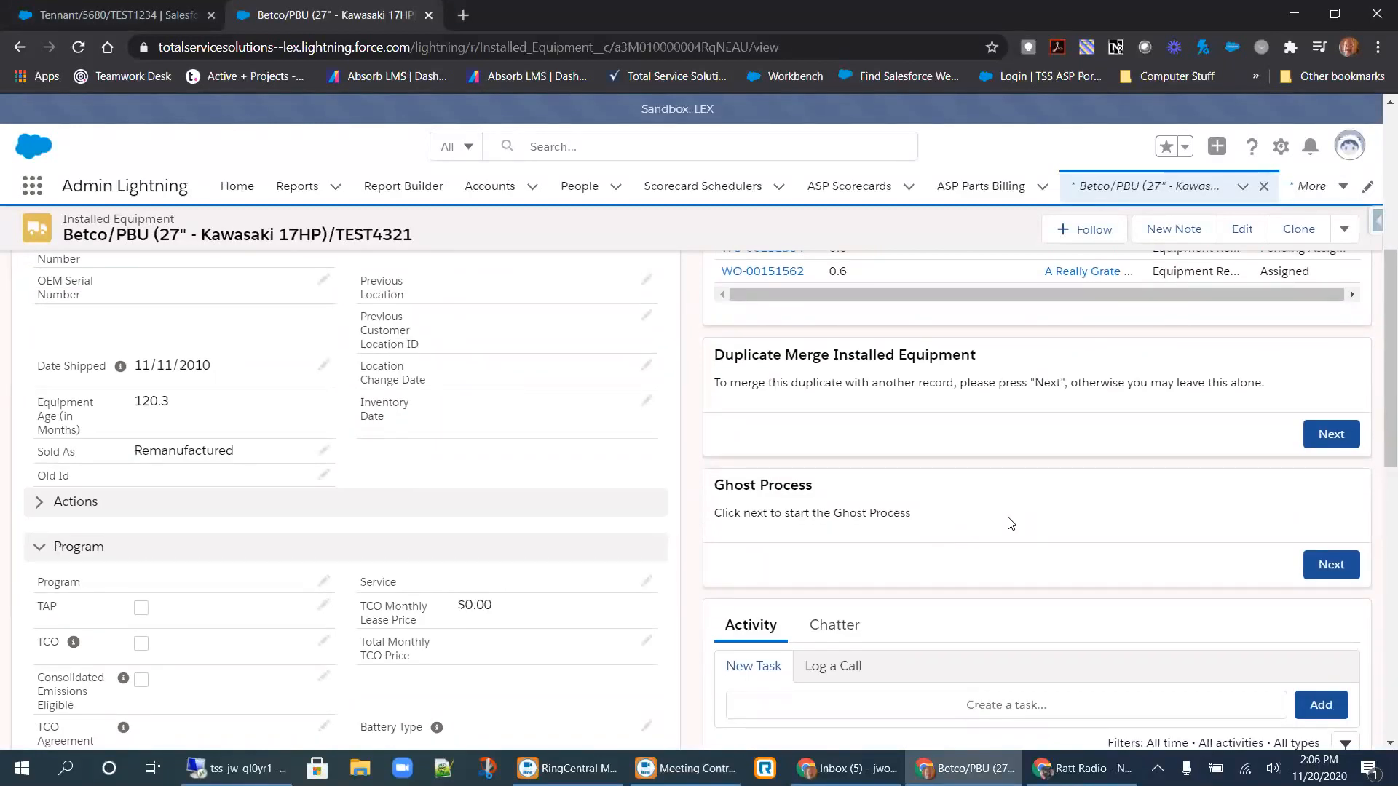
scroll(1009, 524, down, 3)
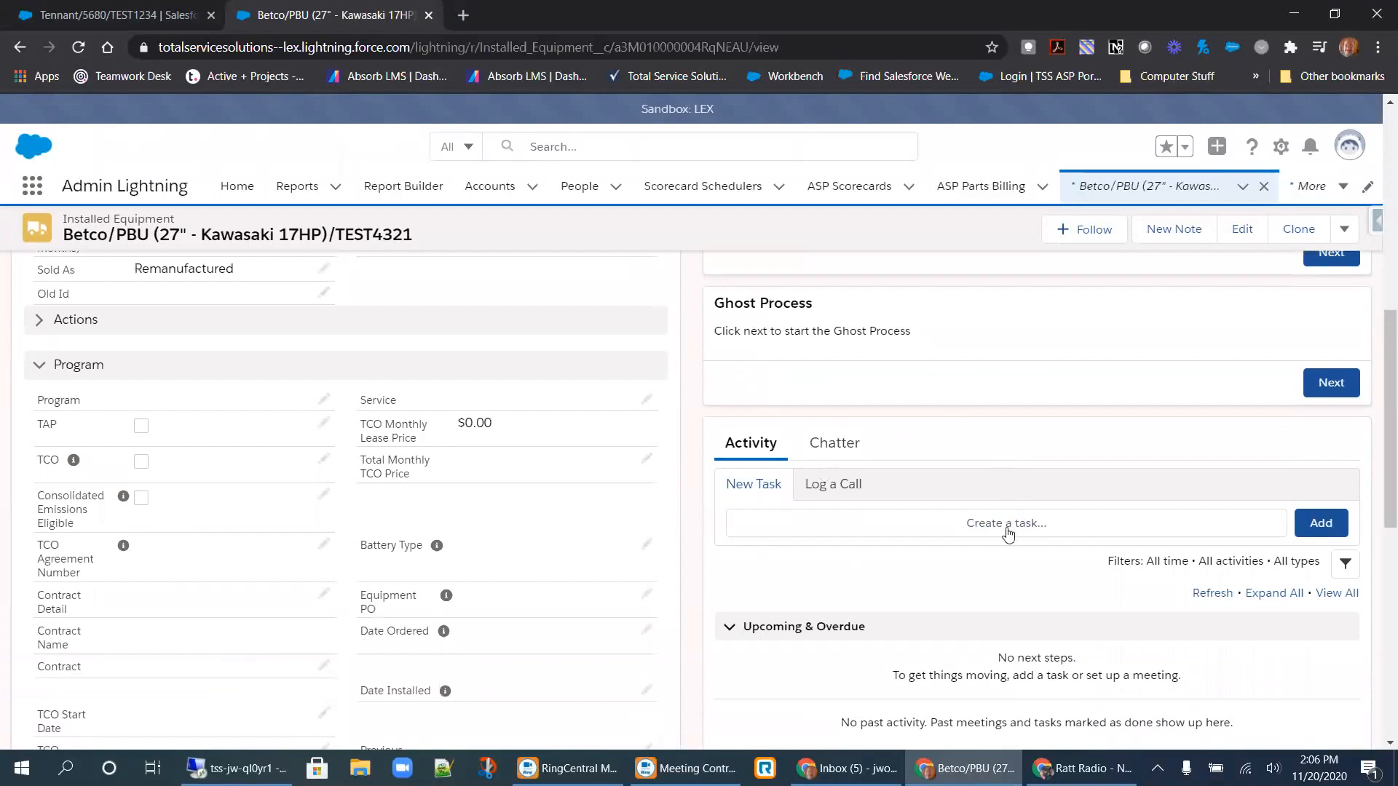
scroll(1010, 533, down, 3)
scroll(1009, 531, down, 2)
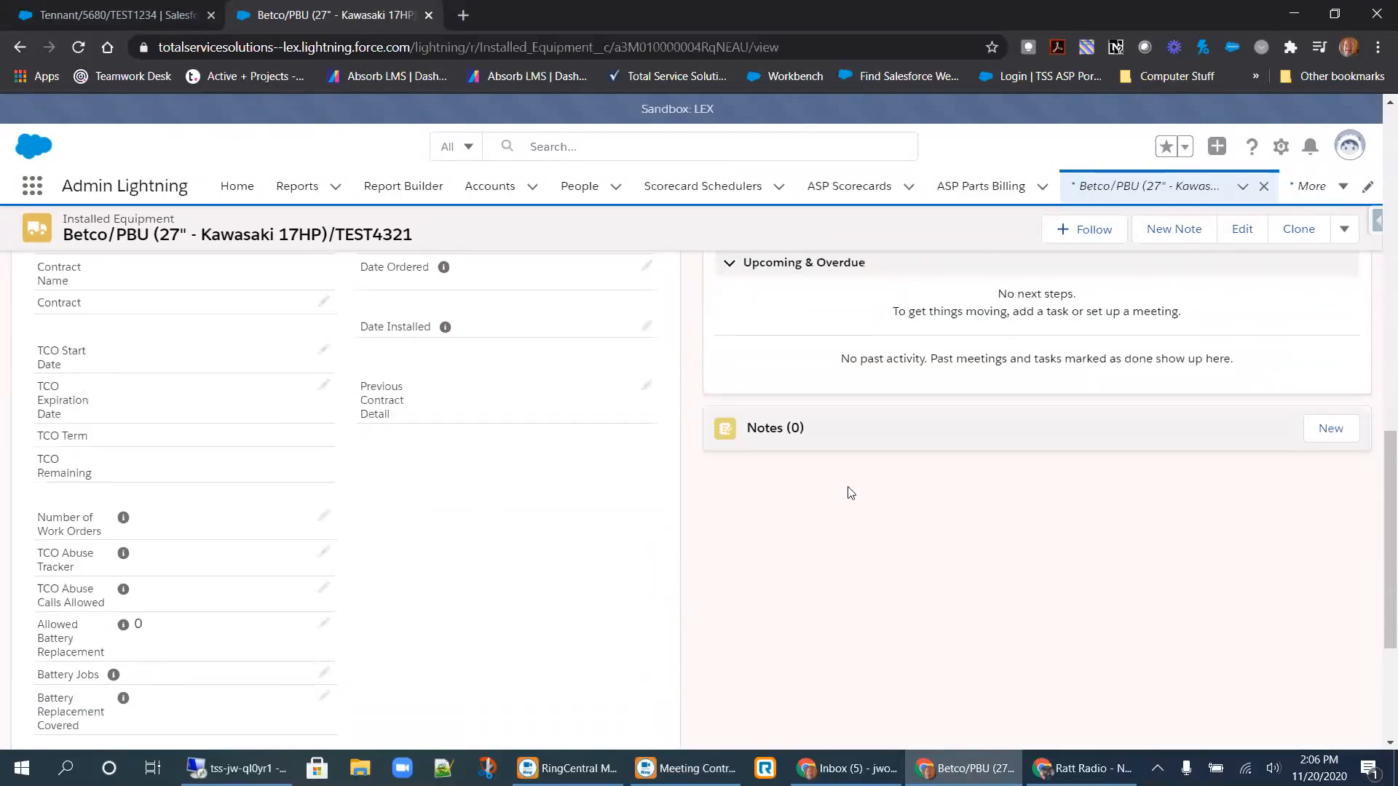
scroll(946, 477, up, 6)
scroll(946, 480, up, 10)
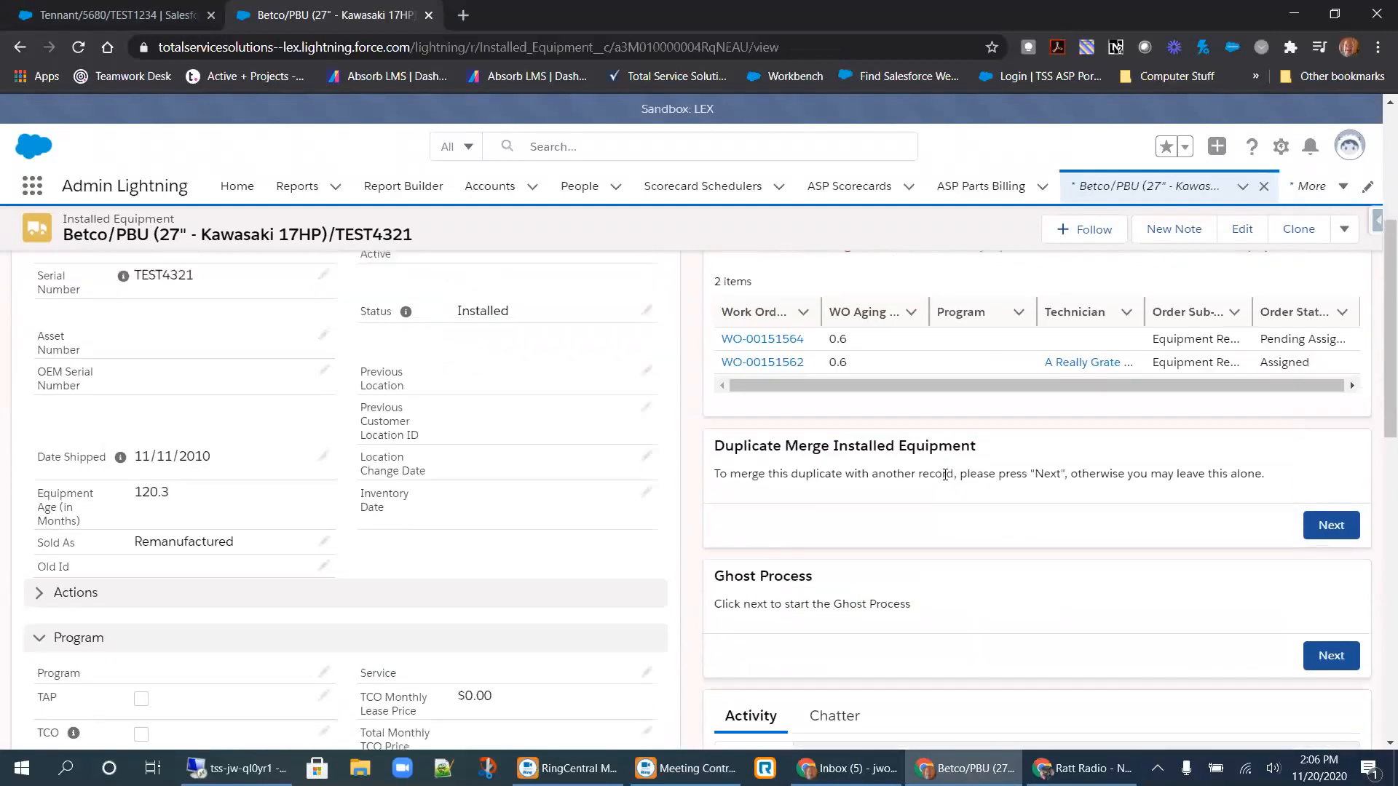
scroll(944, 475, down, 1)
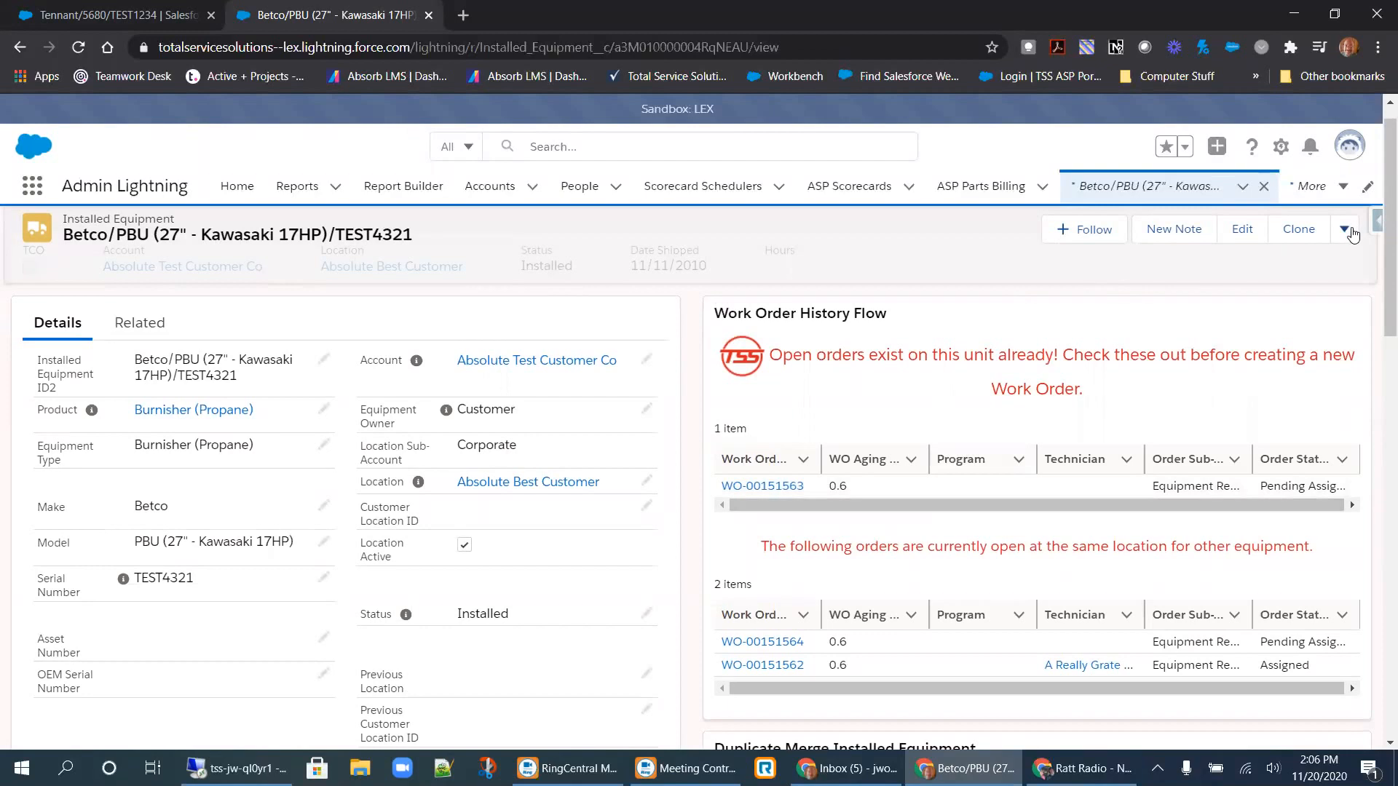
Open the Create Work Order entry form for this equipment and examine its fields from order type to static info.
click(1344, 228)
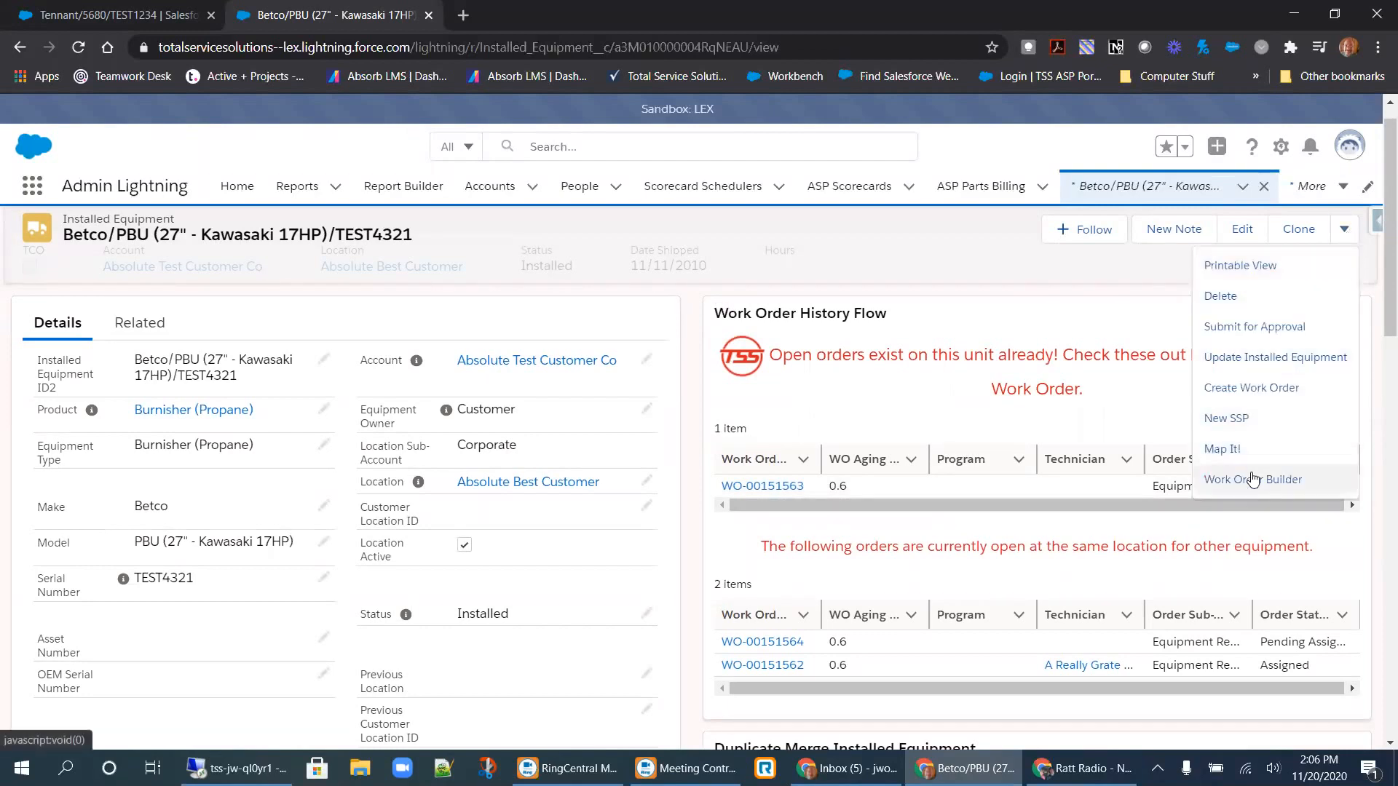
click(1252, 393)
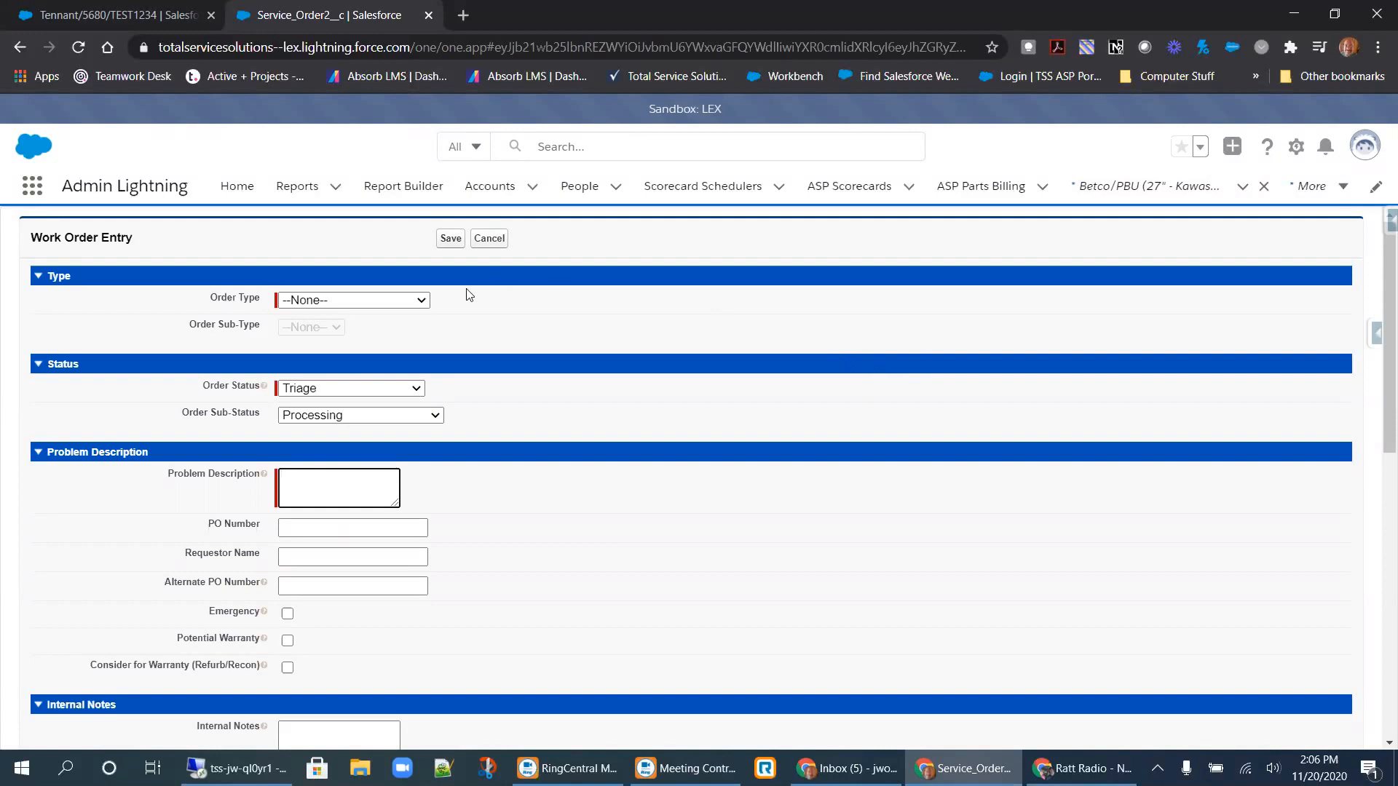
click(403, 303)
click(492, 342)
scroll(684, 438, down, 5)
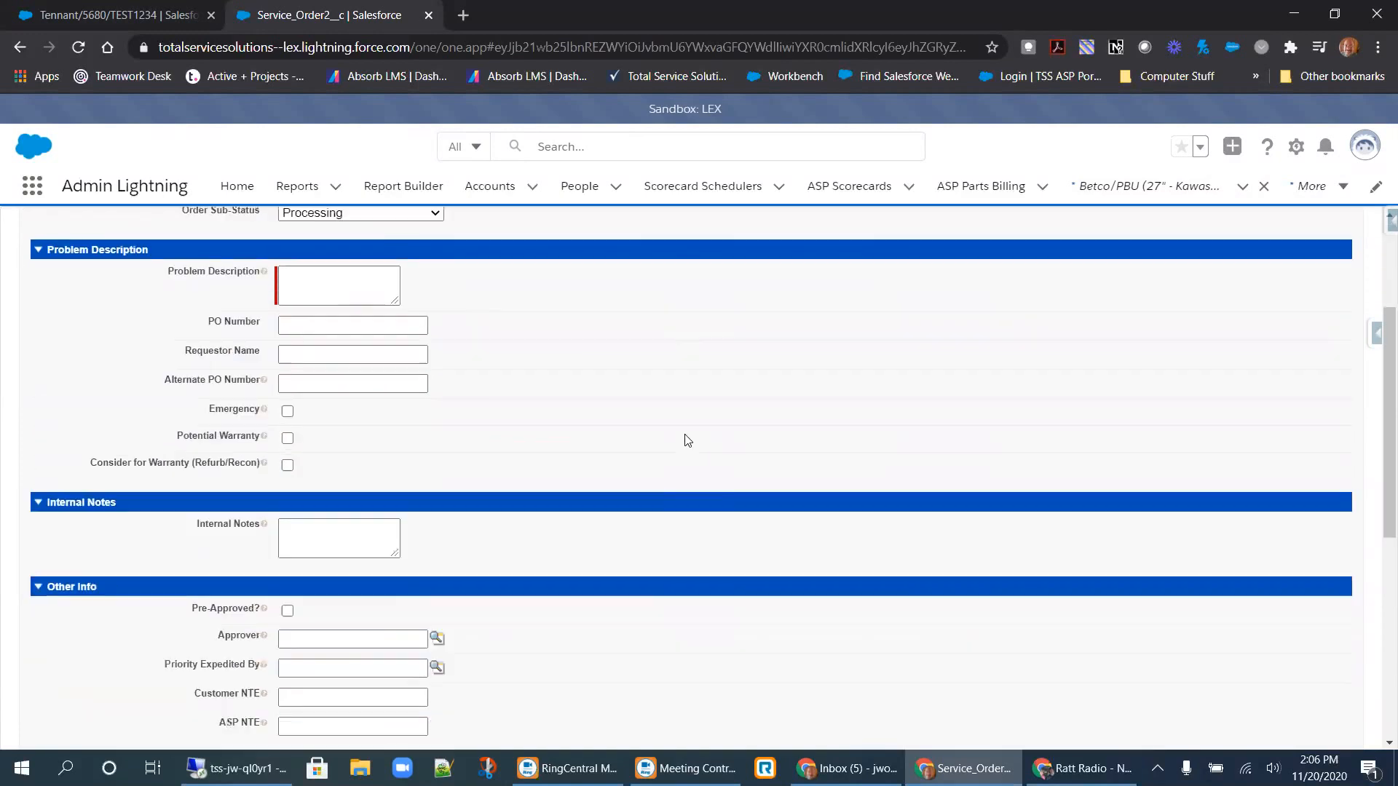
scroll(686, 439, up, 3)
scroll(571, 442, up, 3)
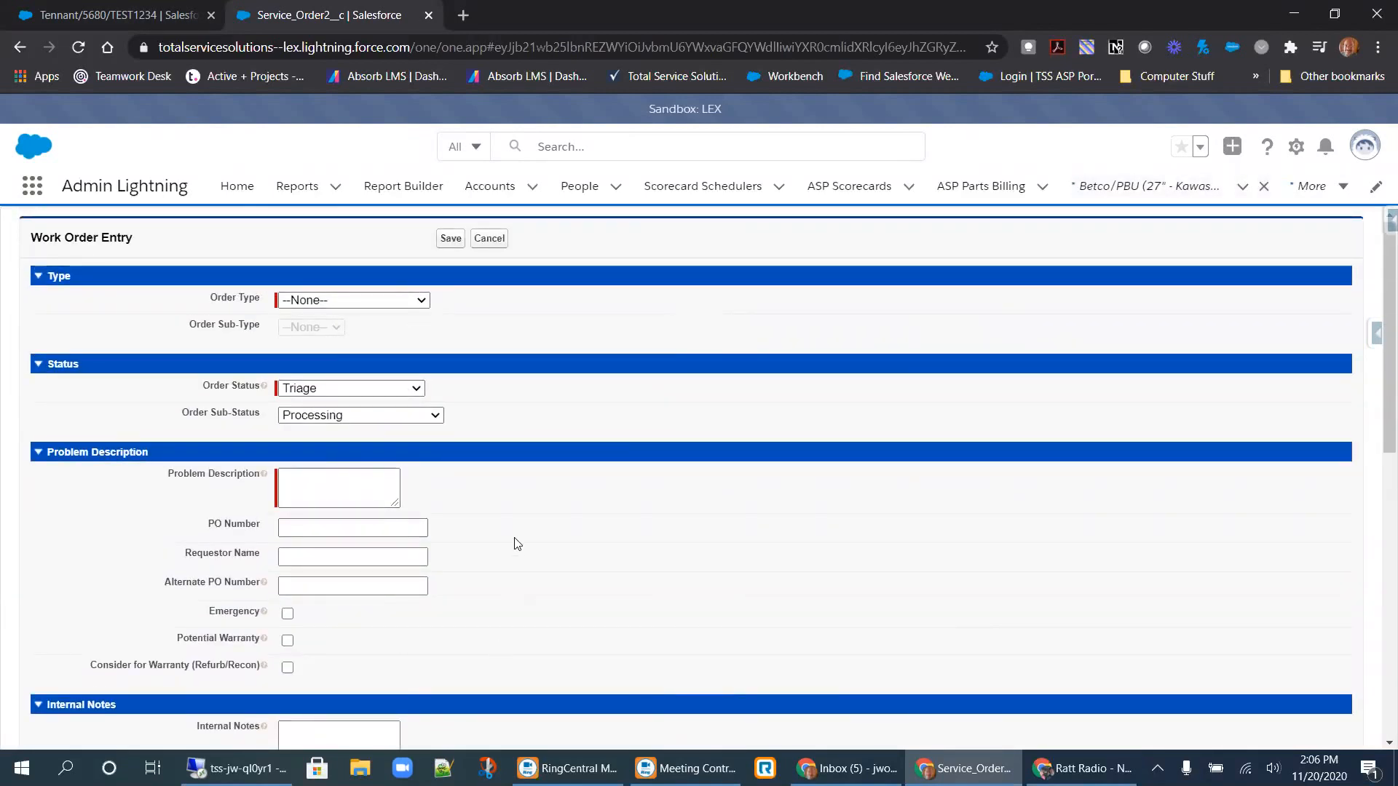
scroll(516, 543, down, 7)
scroll(515, 543, down, 2)
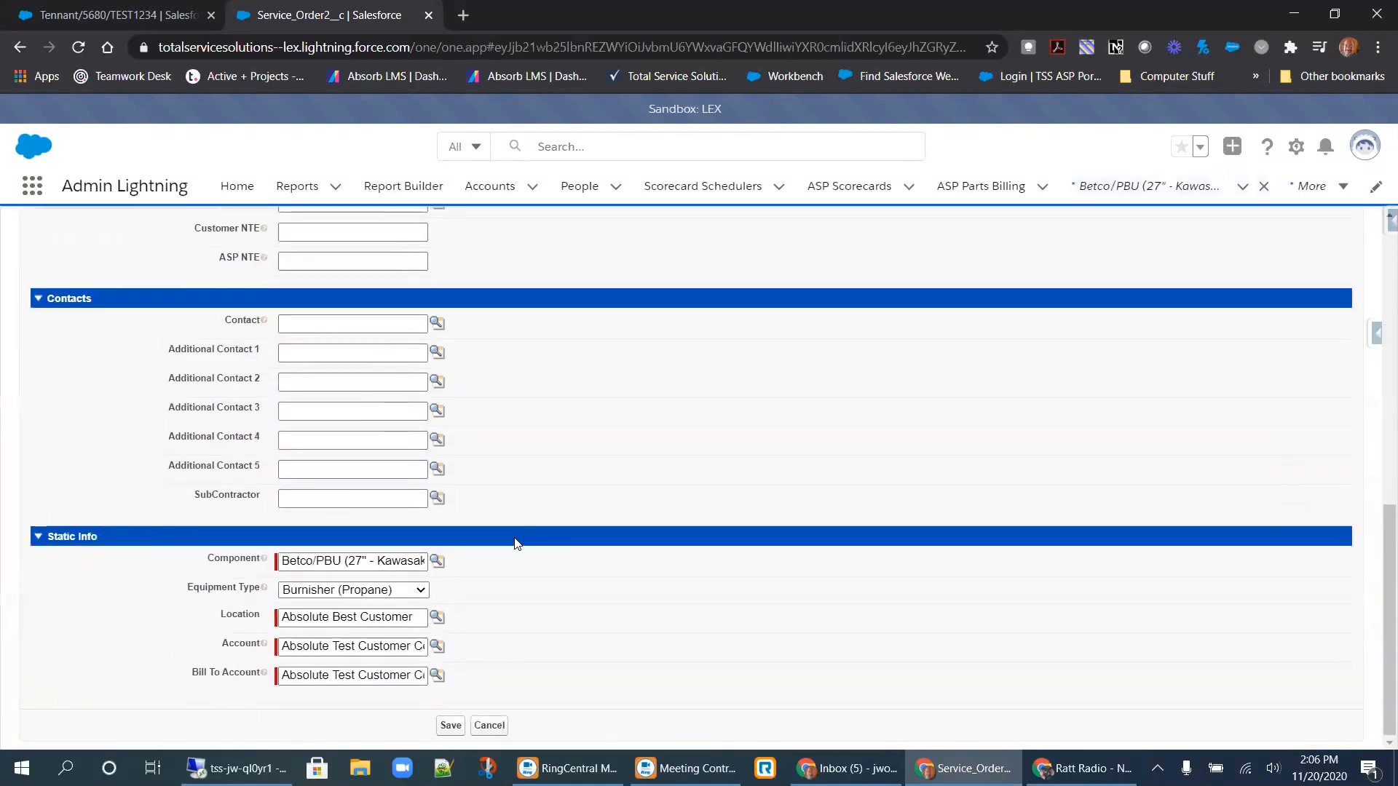
Cancel the work order entry and return to the Betco/PBU installed equipment record.
click(490, 725)
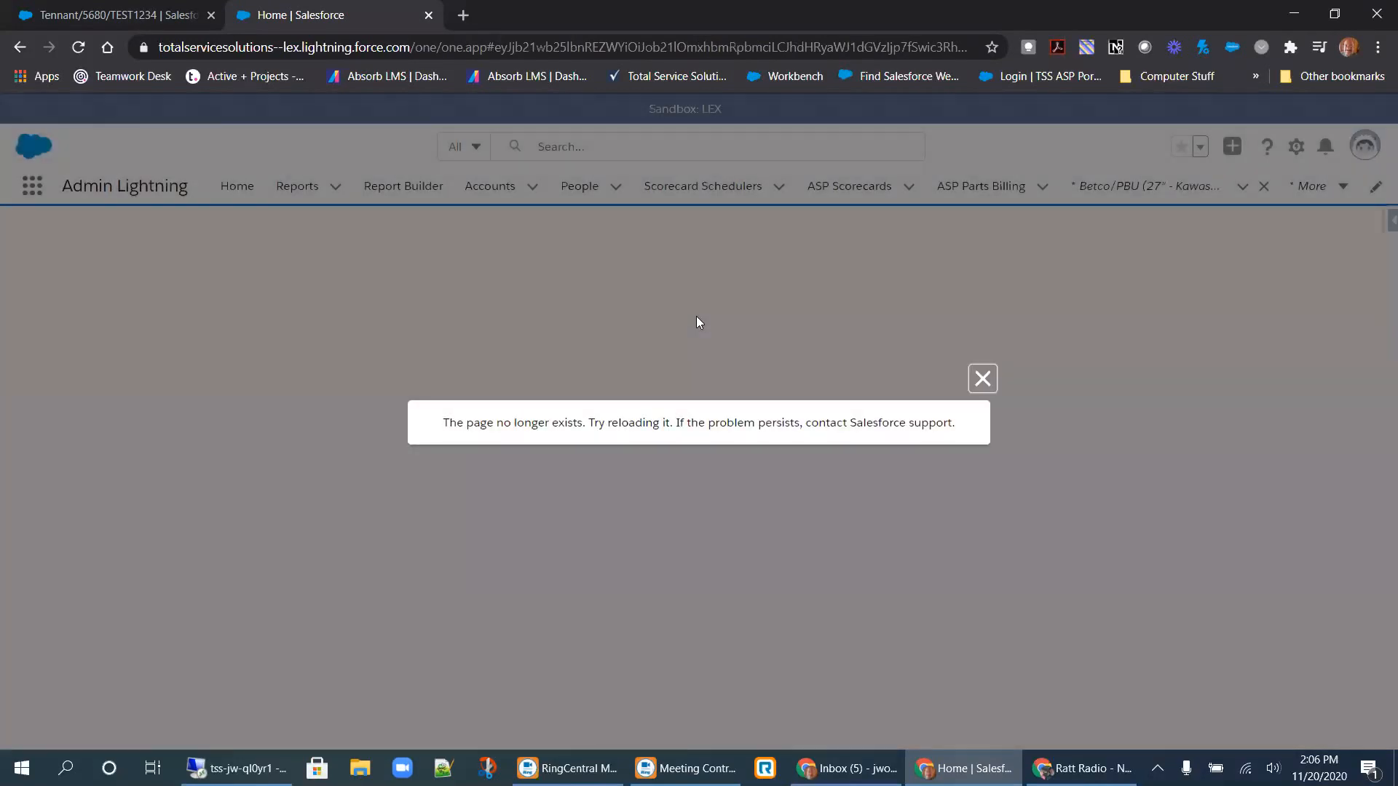
click(984, 383)
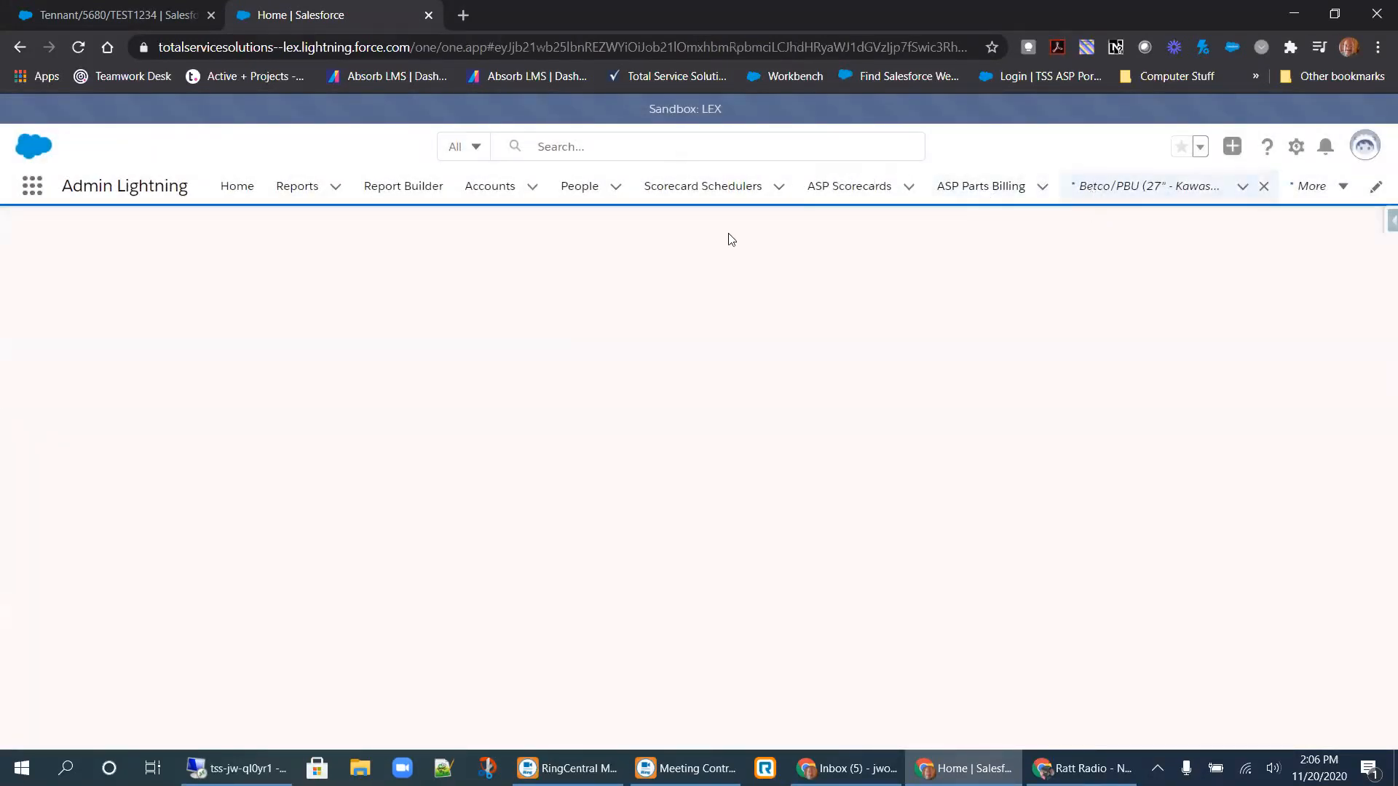
click(1159, 187)
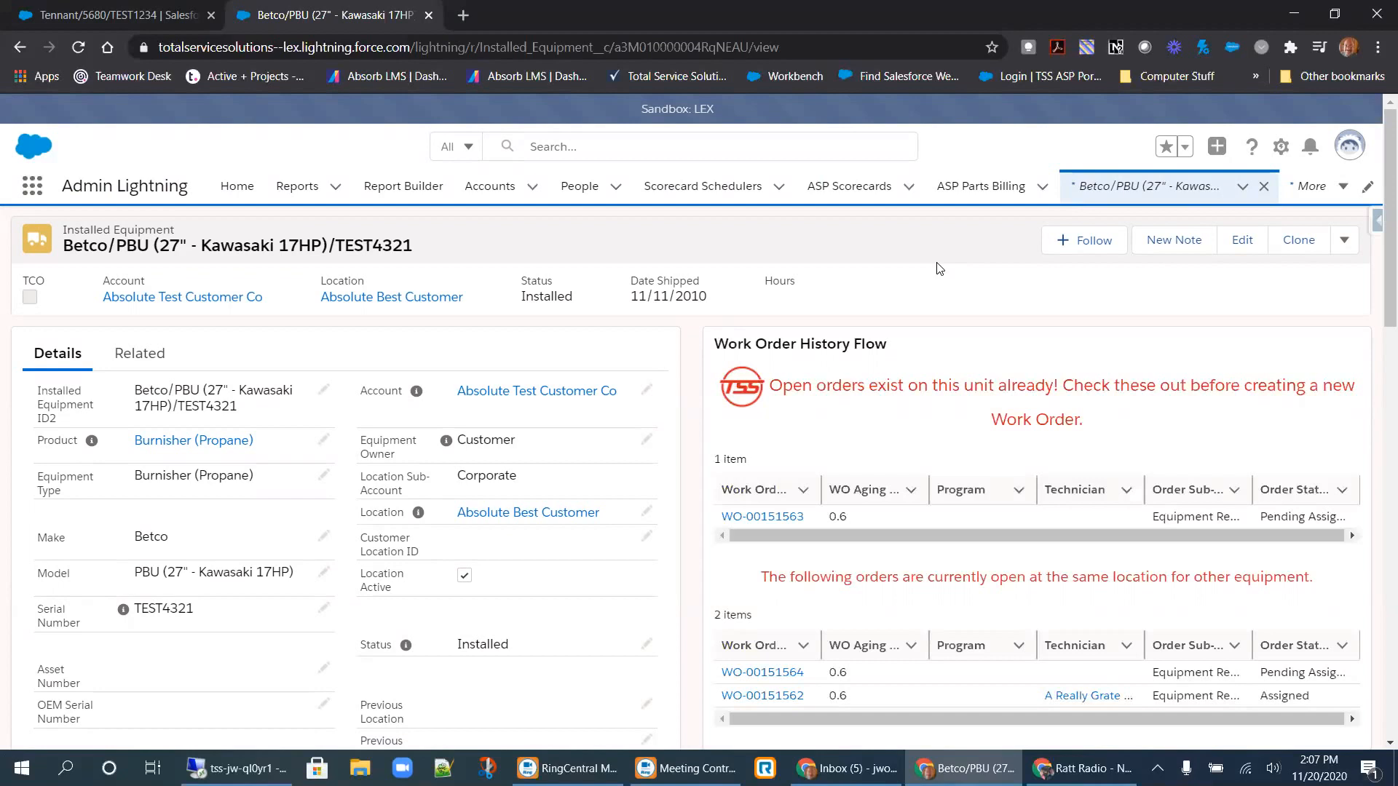
scroll(941, 356, down, 2)
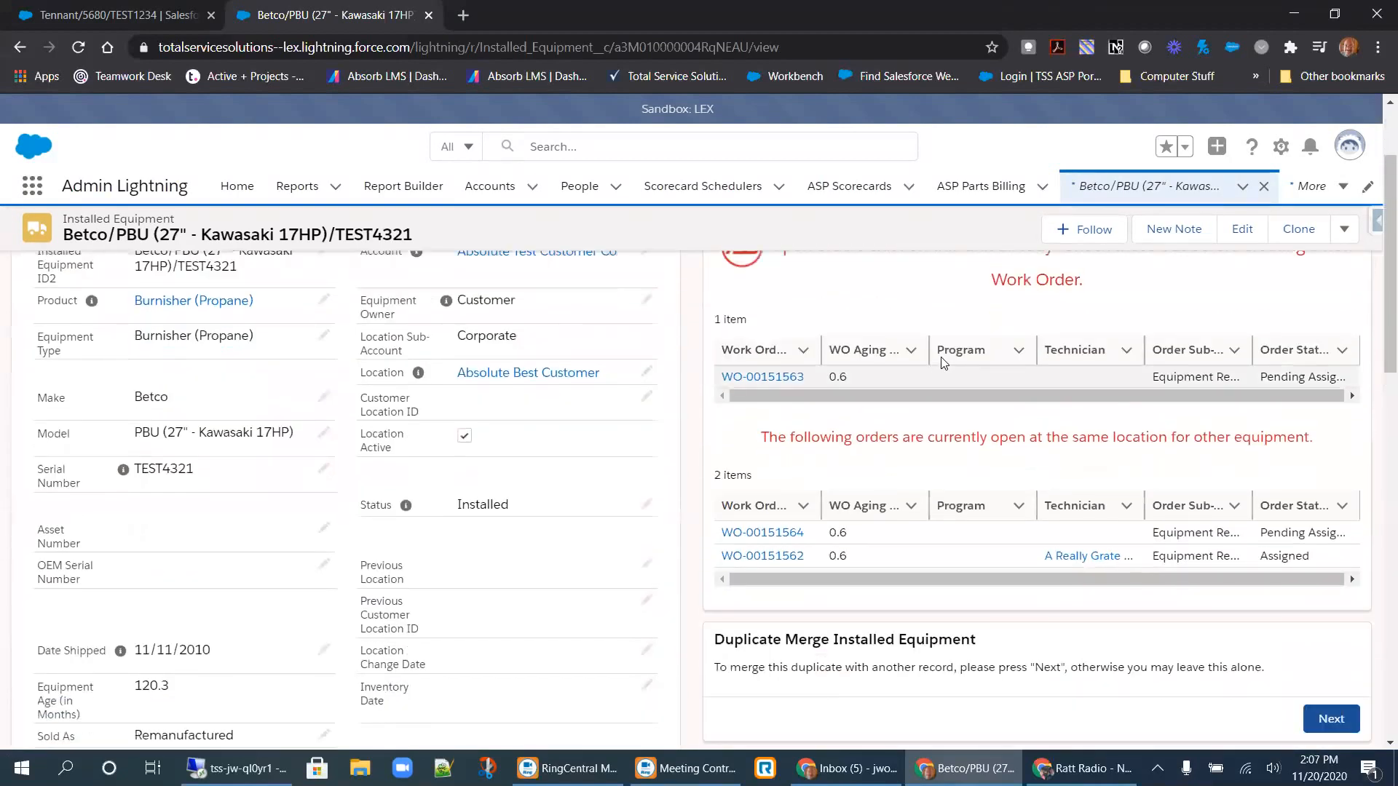
scroll(940, 362, up, 2)
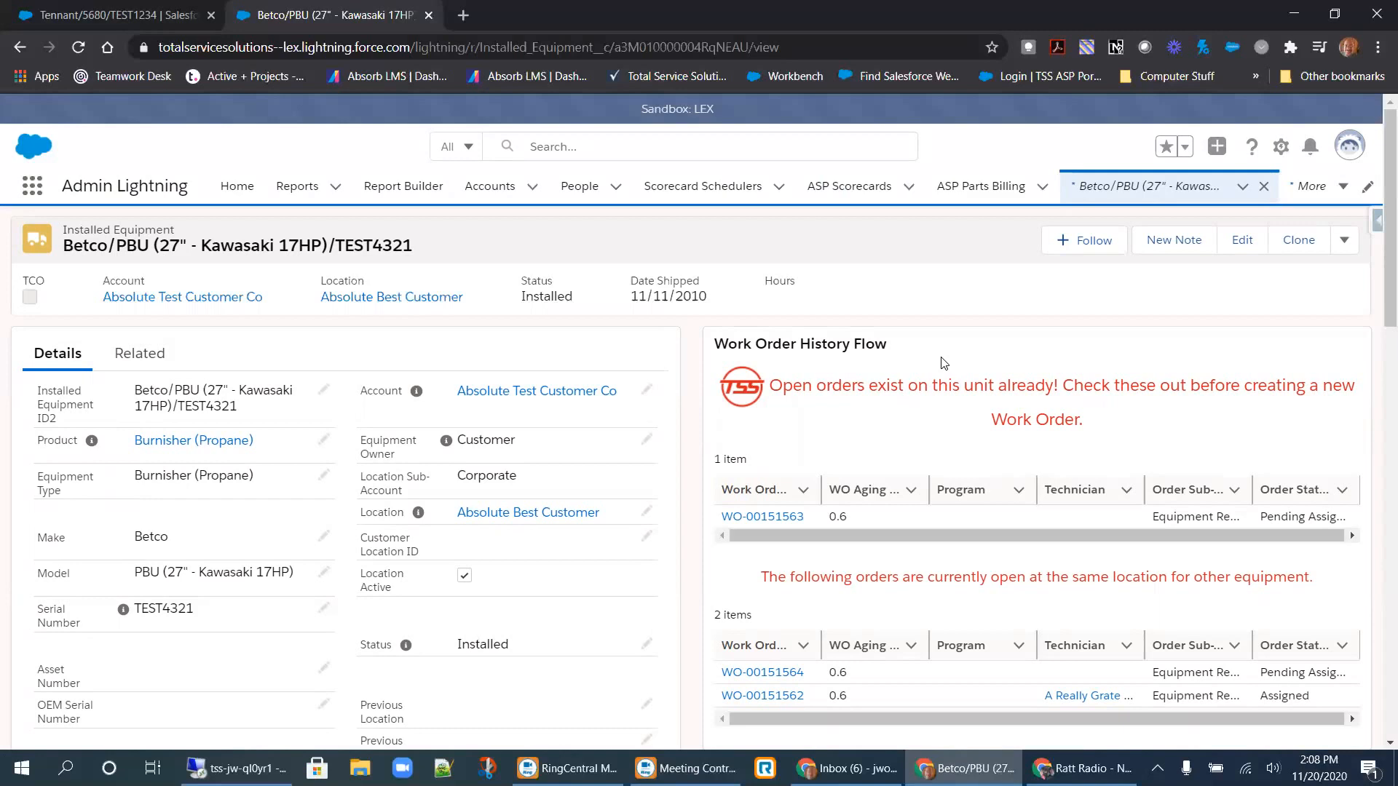
scroll(1056, 453, down, 3)
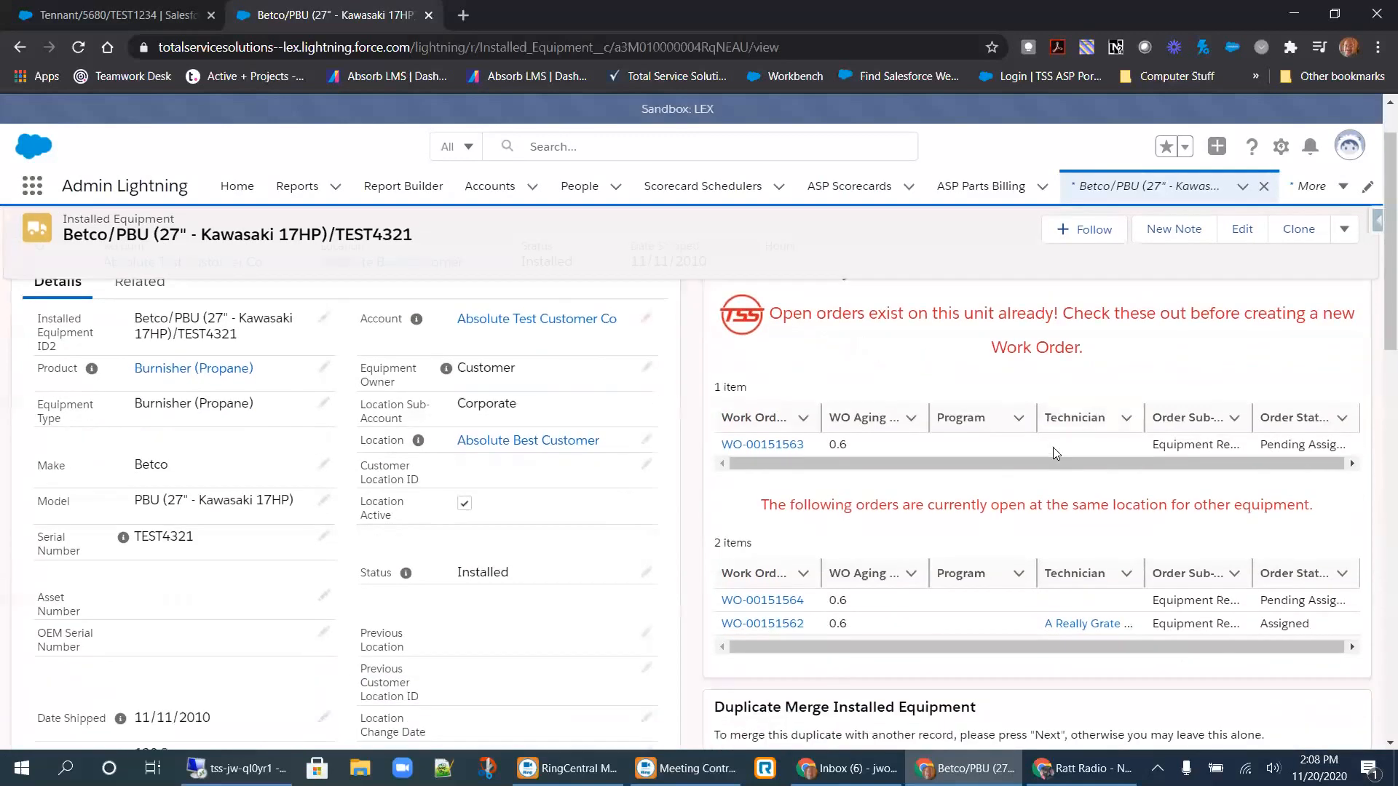
scroll(1056, 453, up, 3)
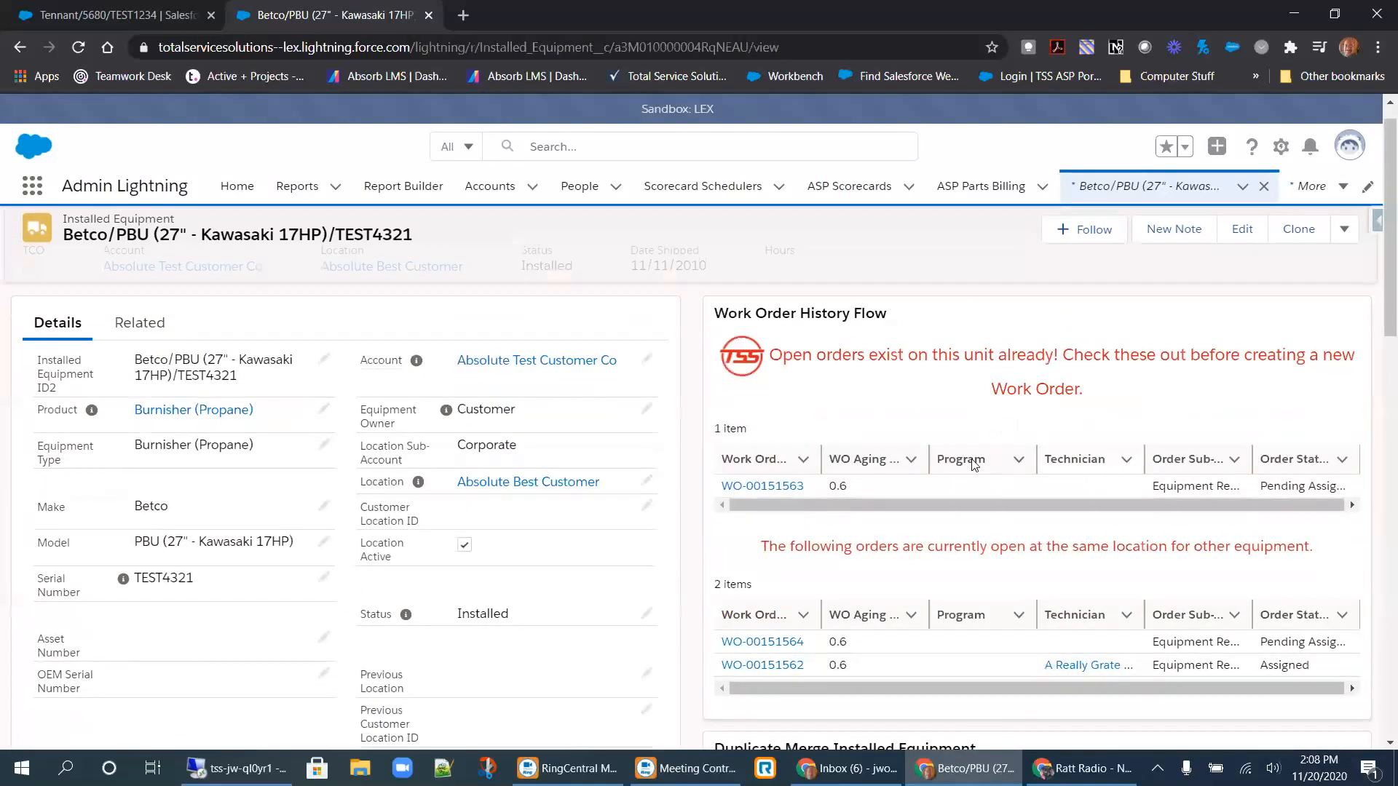
scroll(1121, 554, down, 3)
scroll(1121, 553, up, 3)
Launch the Work Order Builder for this equipment and continue past the open orders overview to the order details.
click(1347, 240)
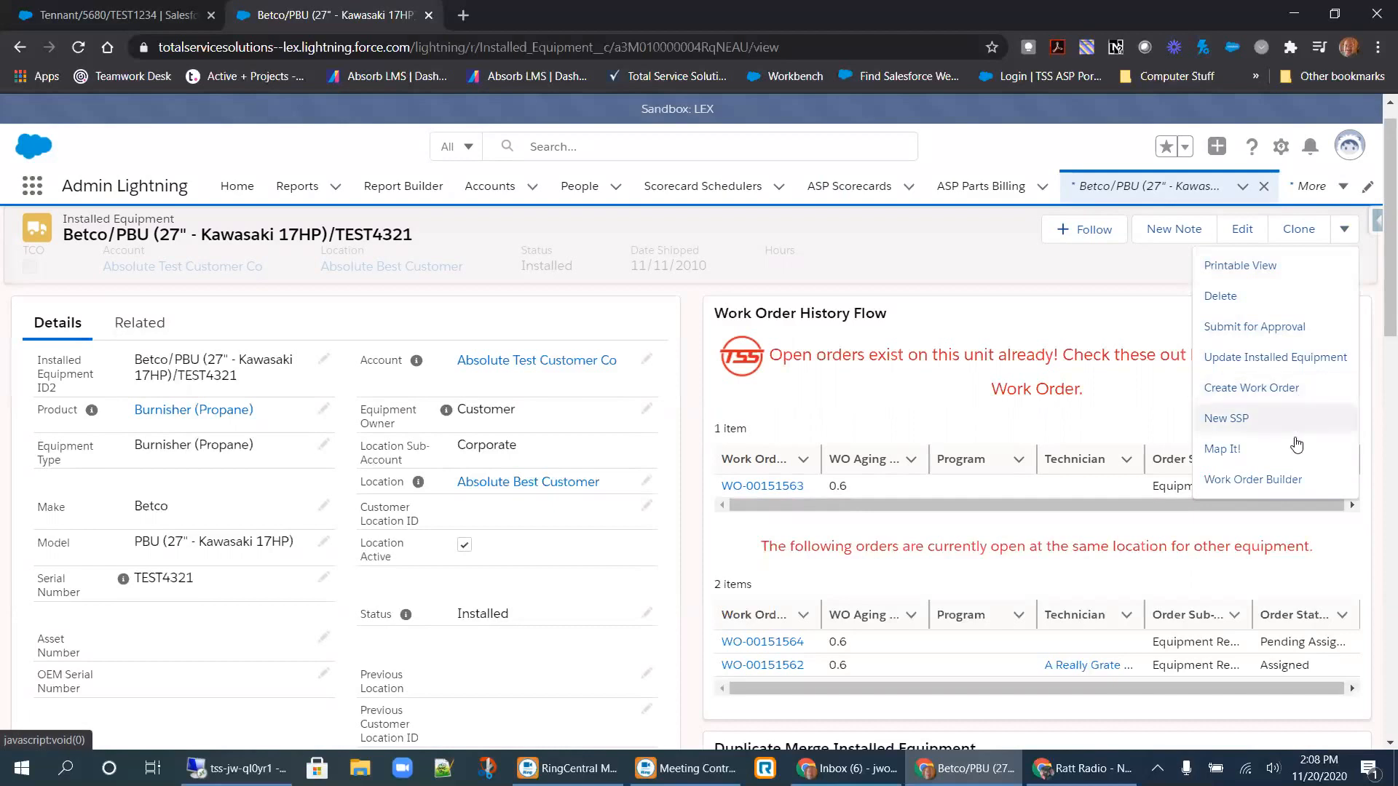
click(1286, 476)
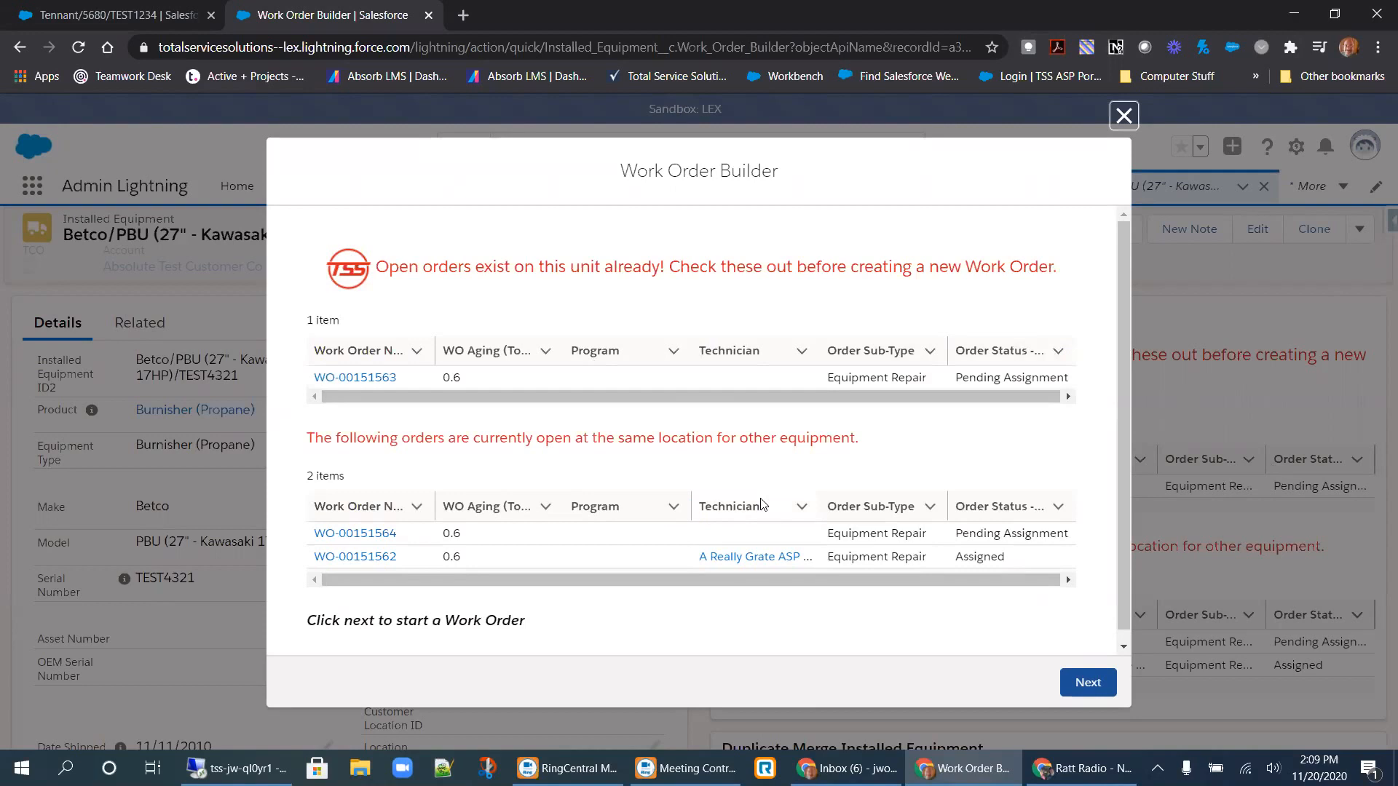
click(1087, 684)
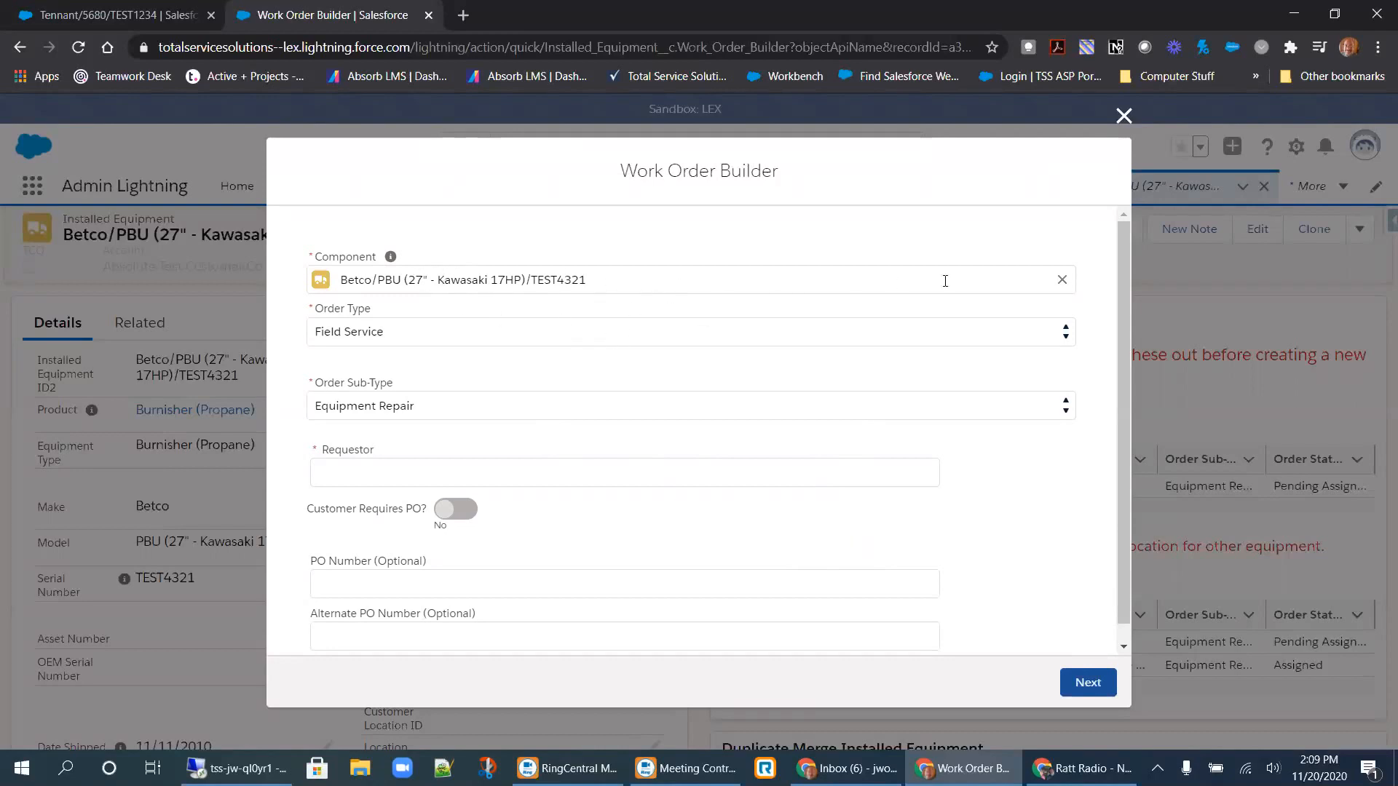
Clear the component and reselect Betco/PBU (27" - Kawasaki 17HP)/TEST4321 from the recent installed equipment.
click(1060, 279)
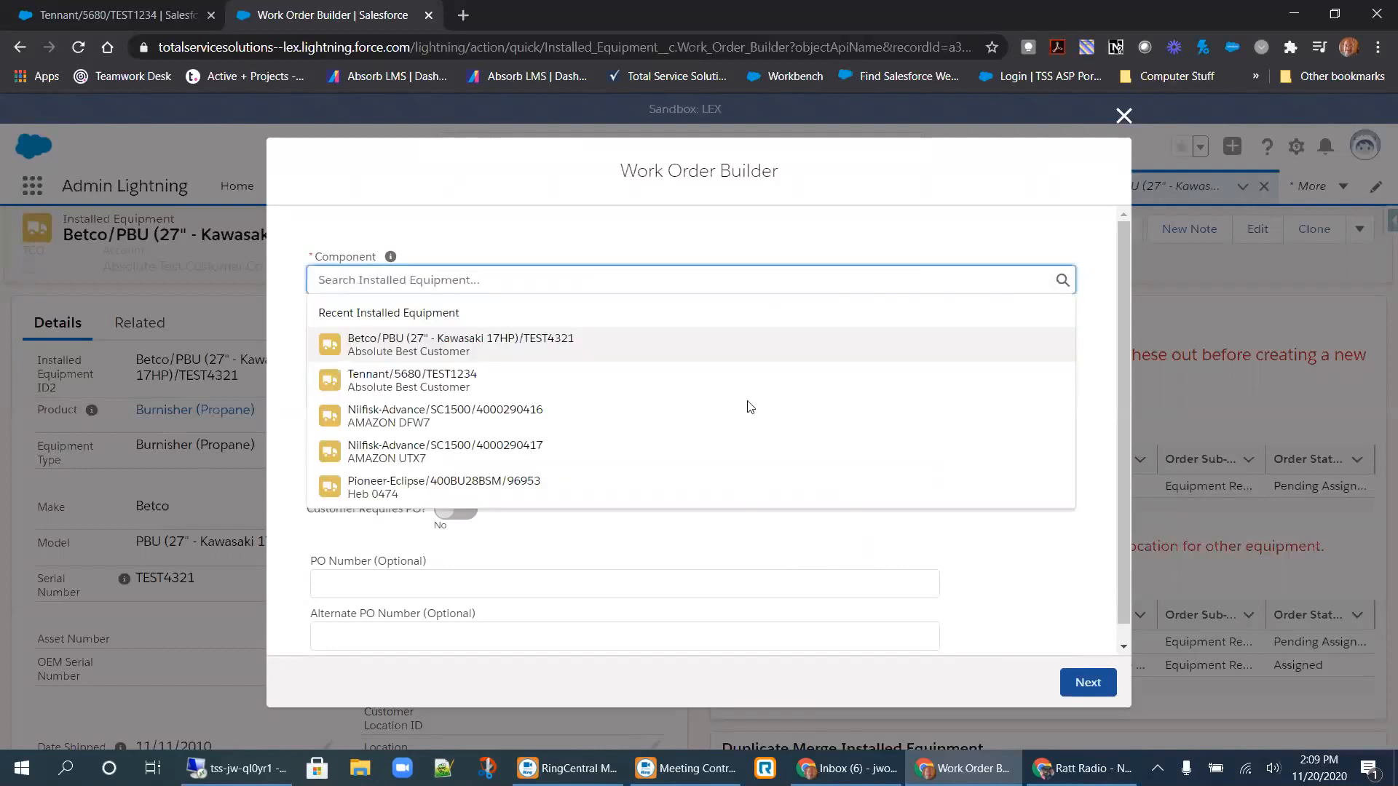
click(678, 344)
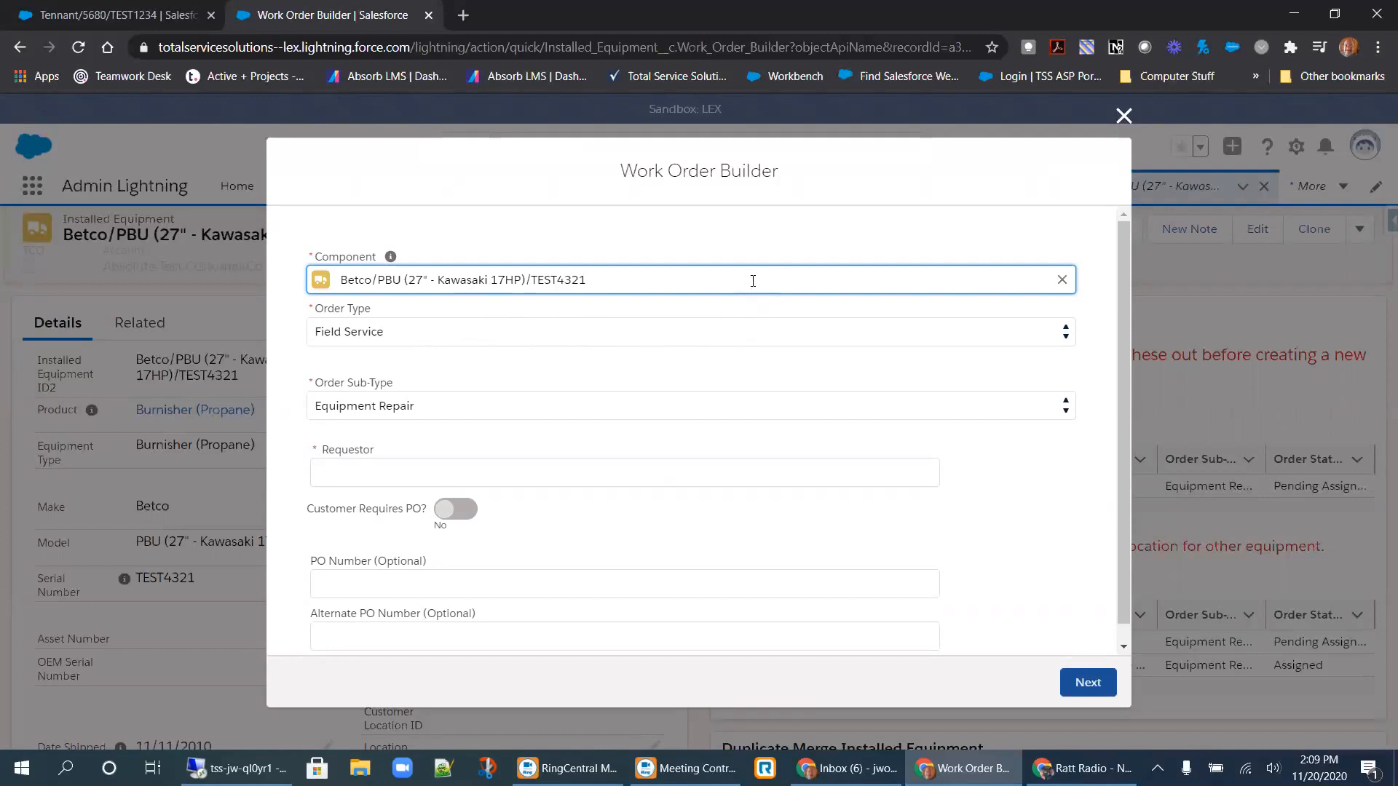
click(433, 337)
click(441, 320)
click(279, 339)
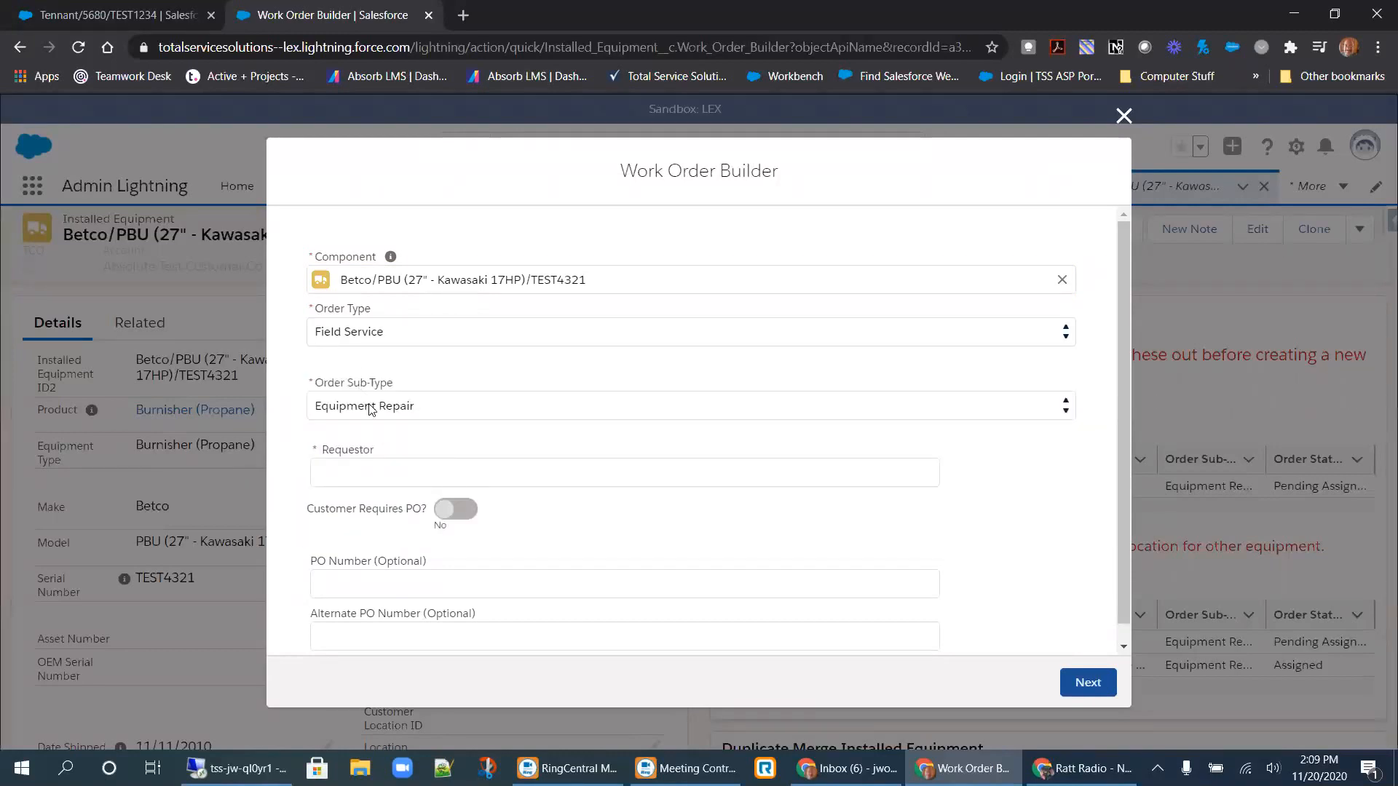
Reset the order type, choose Field Service again, and select Equipment Repair as the order sub-type.
click(466, 329)
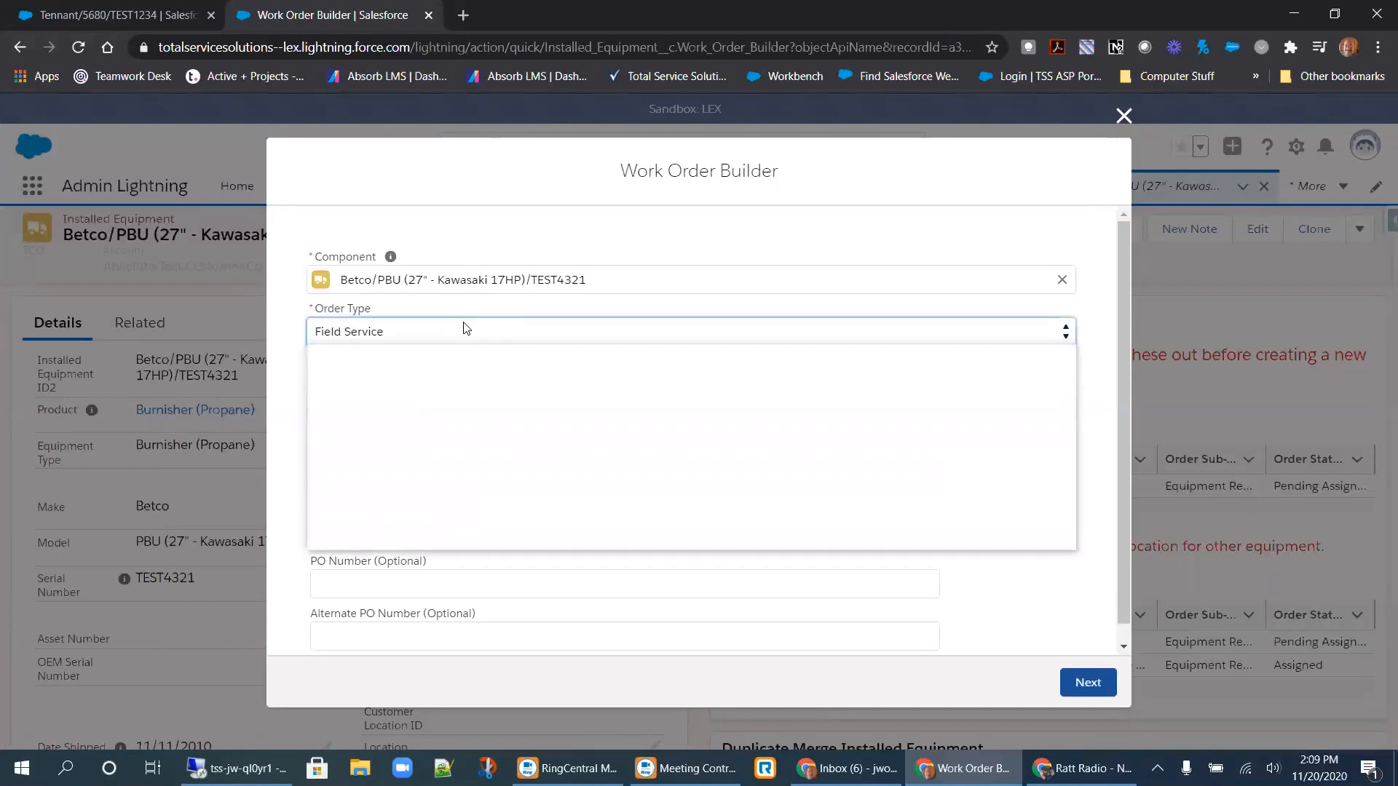
click(452, 364)
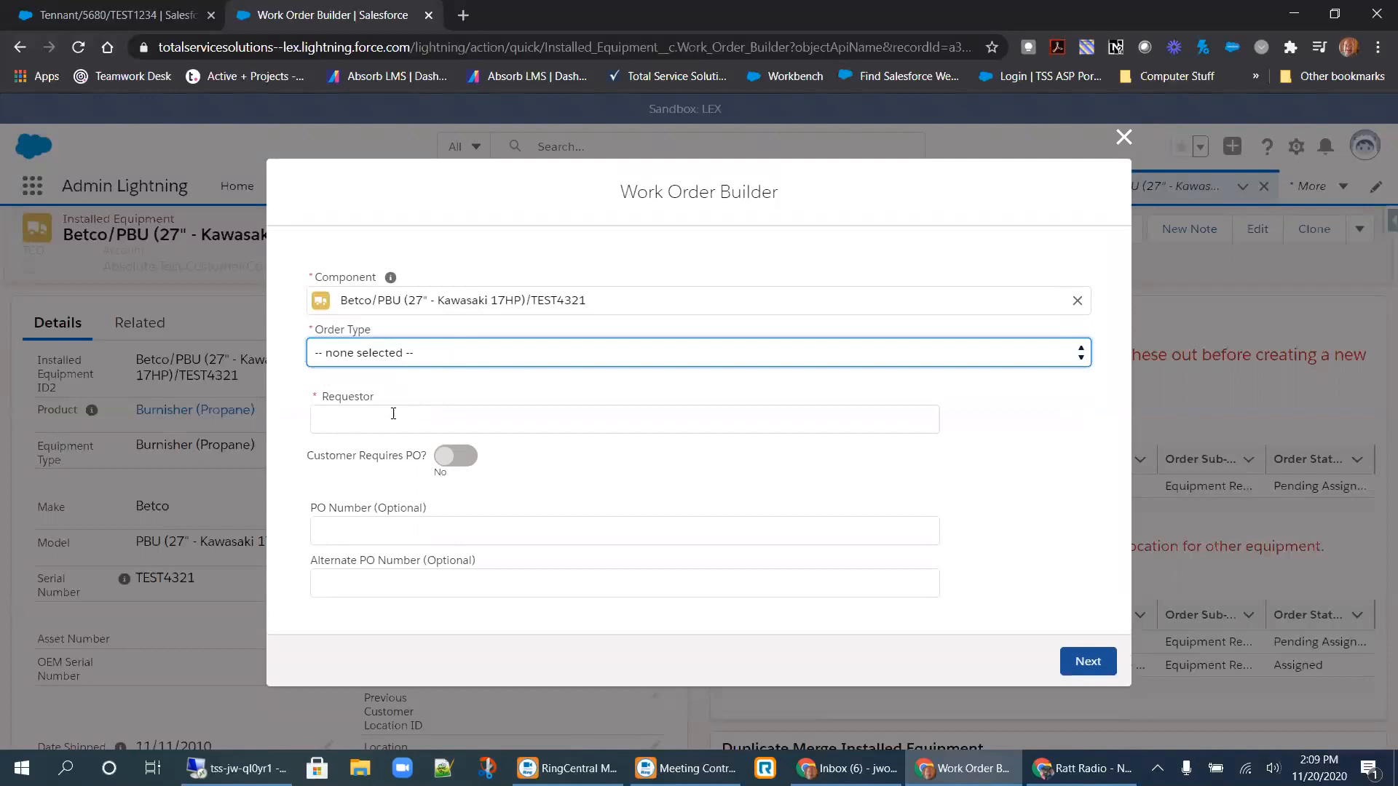
click(464, 356)
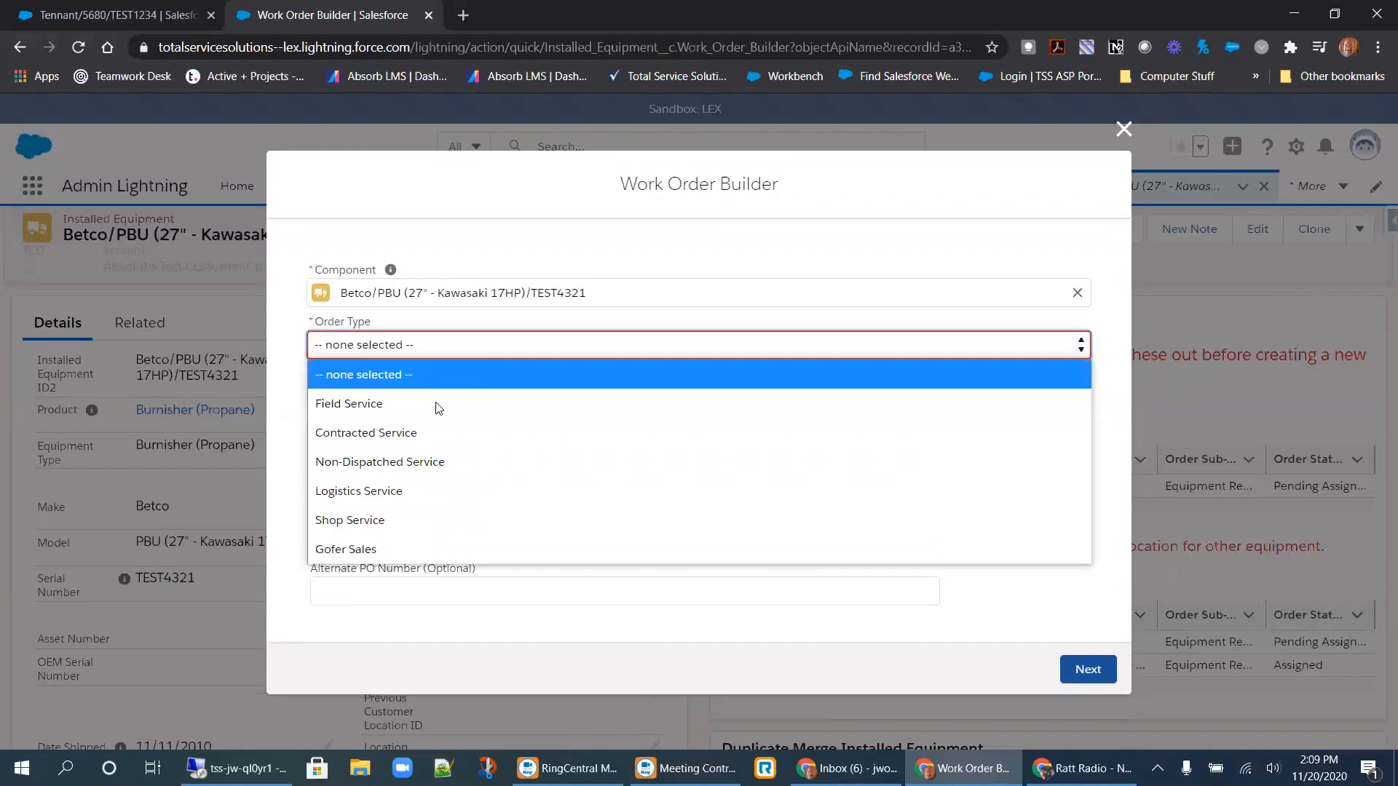
click(428, 402)
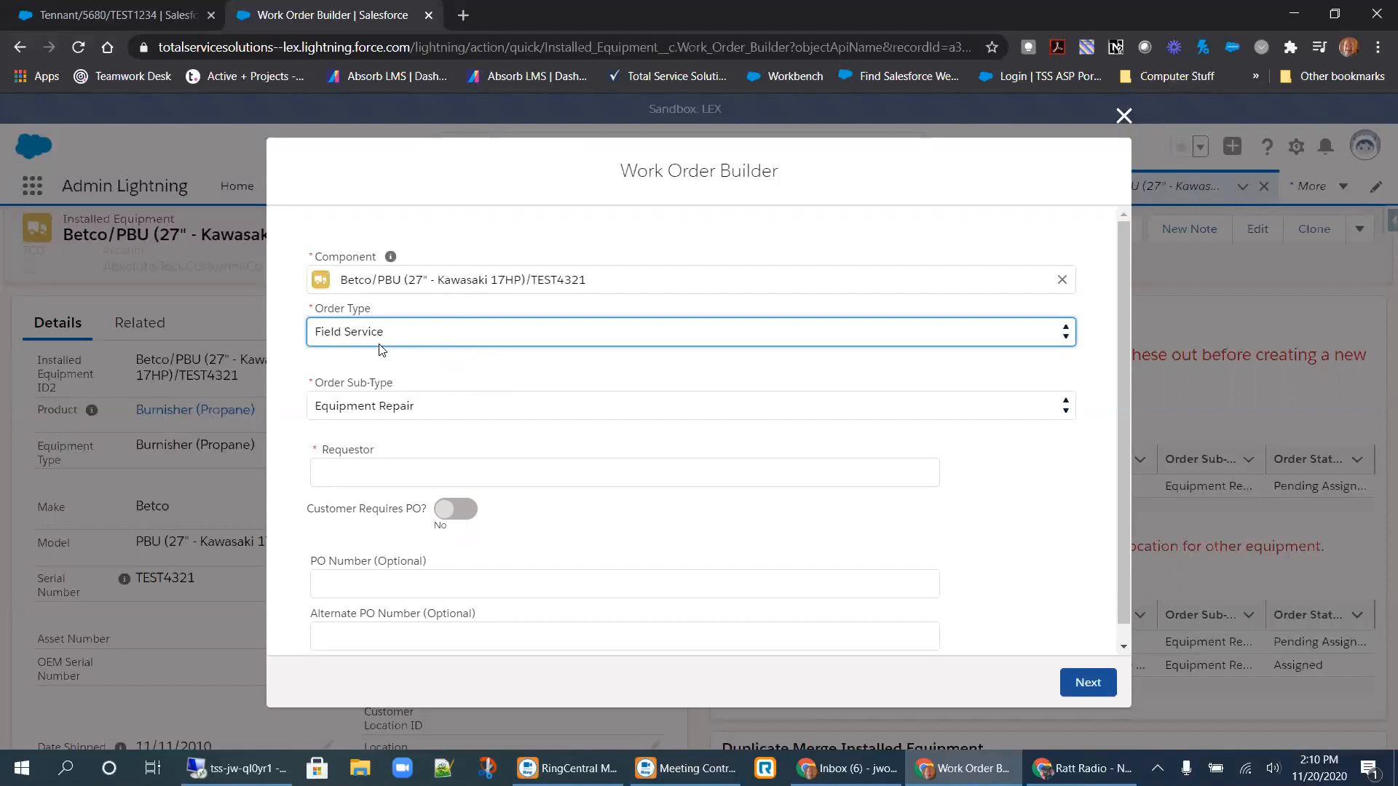
click(446, 406)
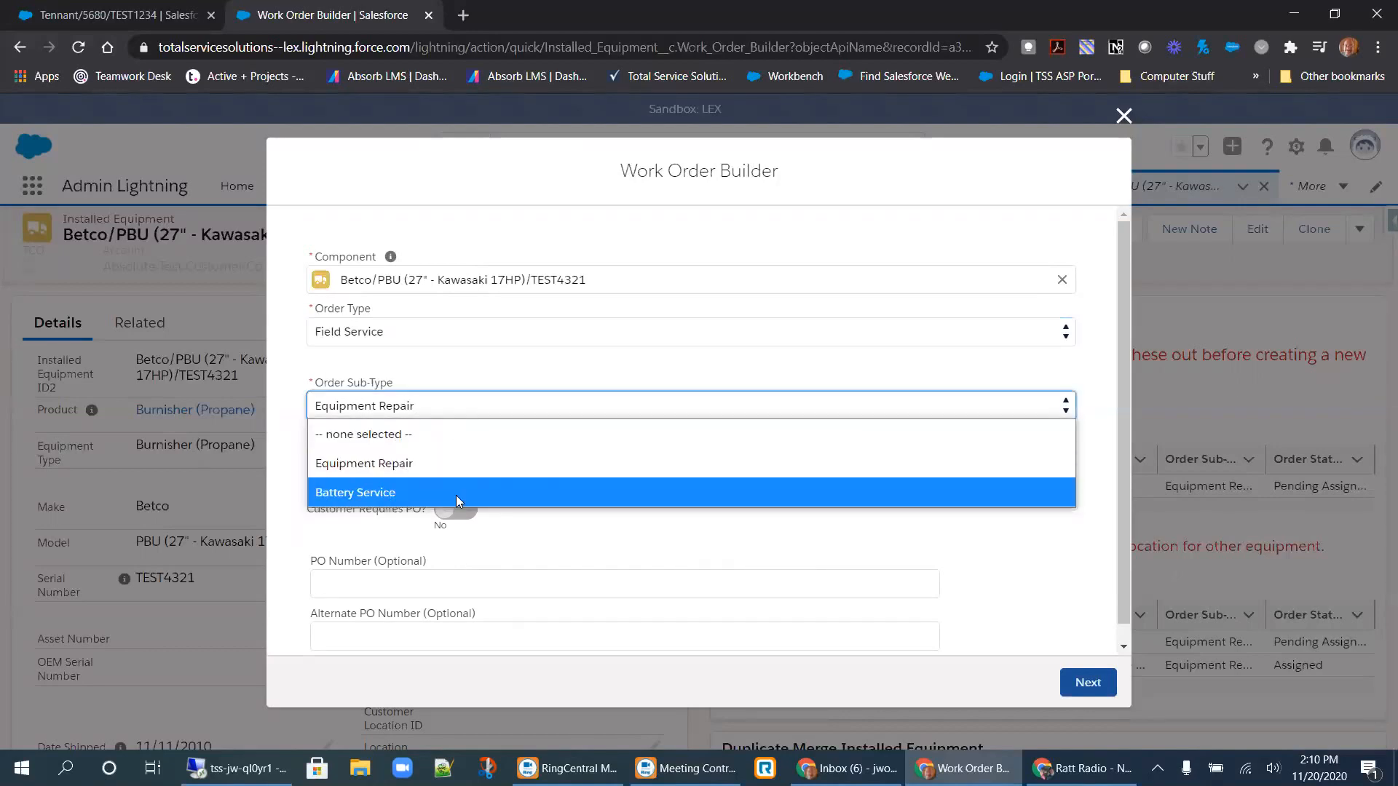
click(429, 468)
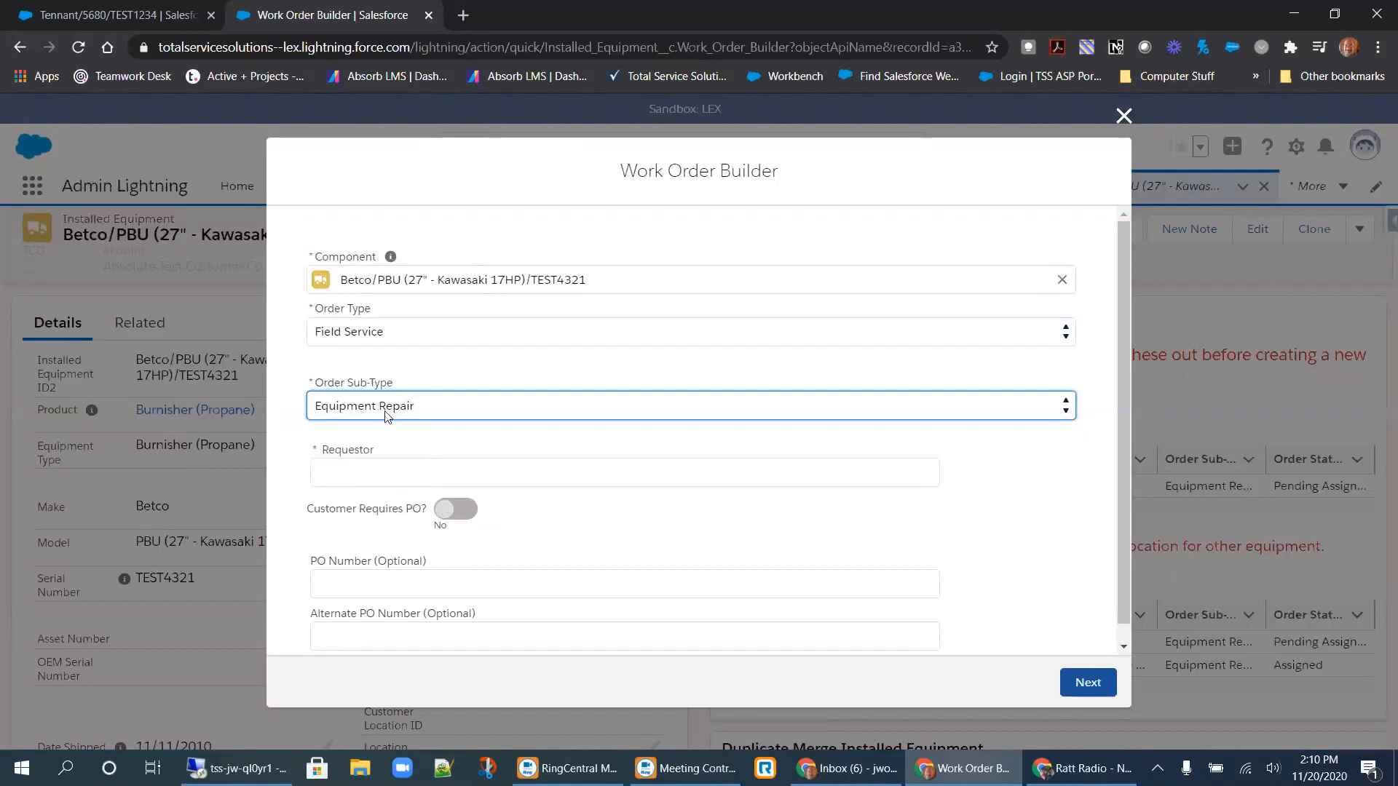
Enter the requestor's first name, leave Customer Requires PO off and both PO numbers blank, and continue to the issue details.
click(475, 462)
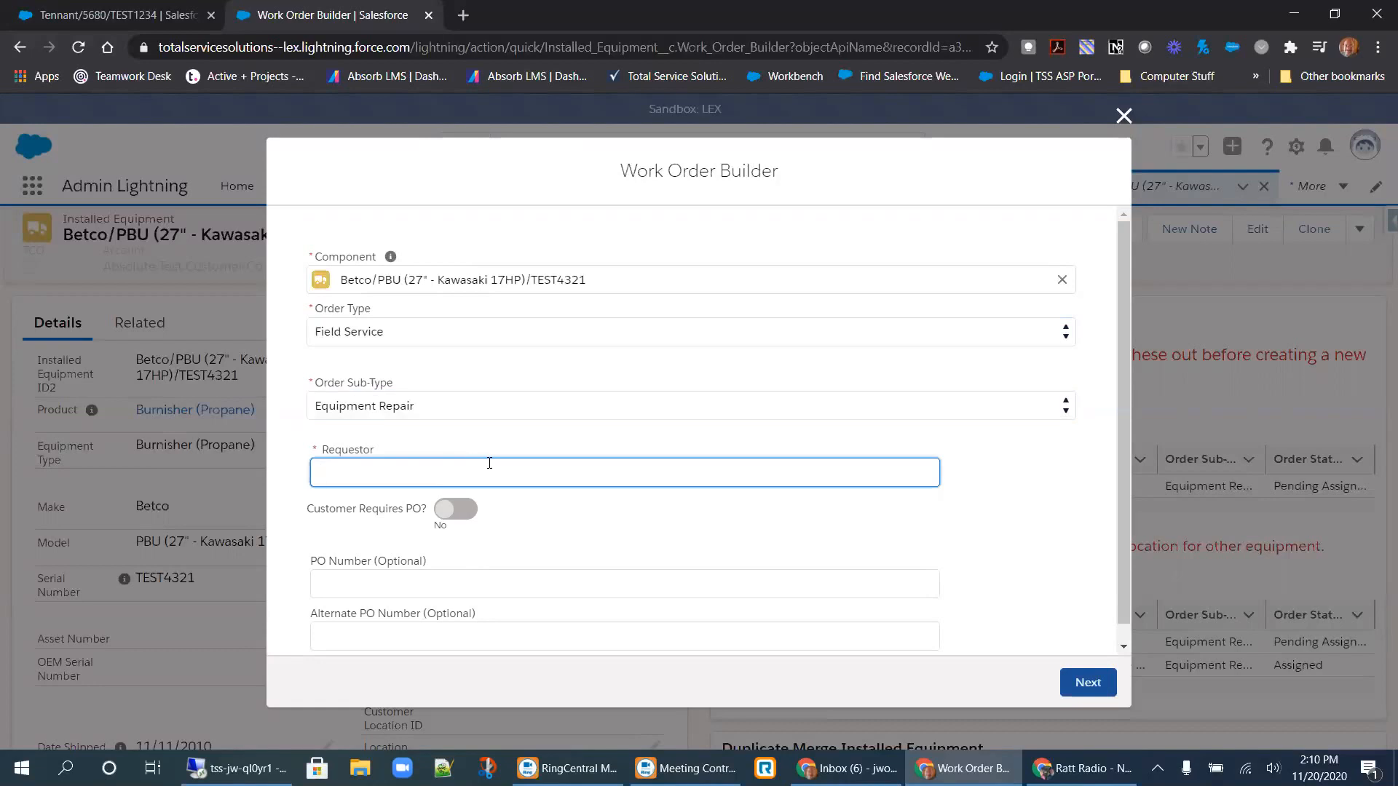
text(Jesse)
key(Tab)
key(Tab)
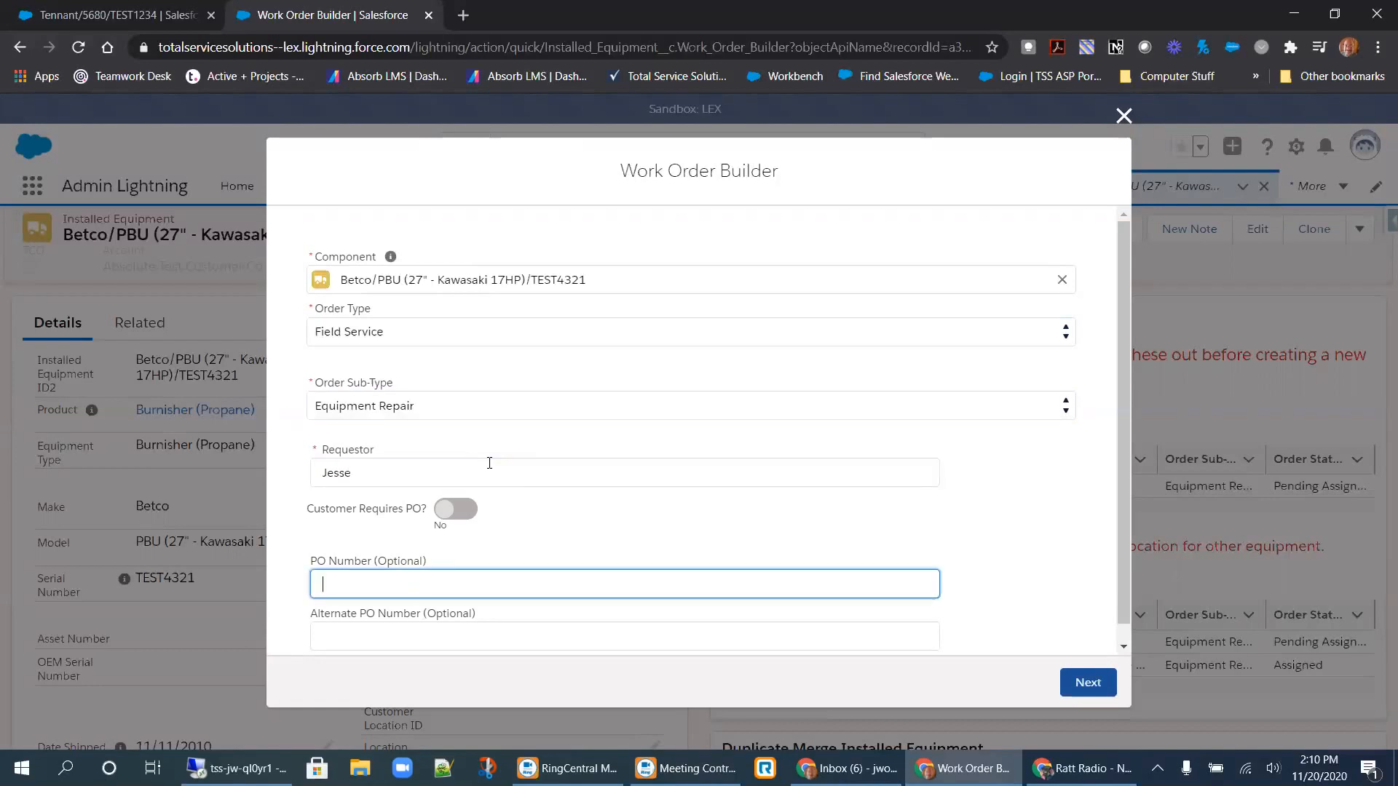
scroll(518, 517, down, 1)
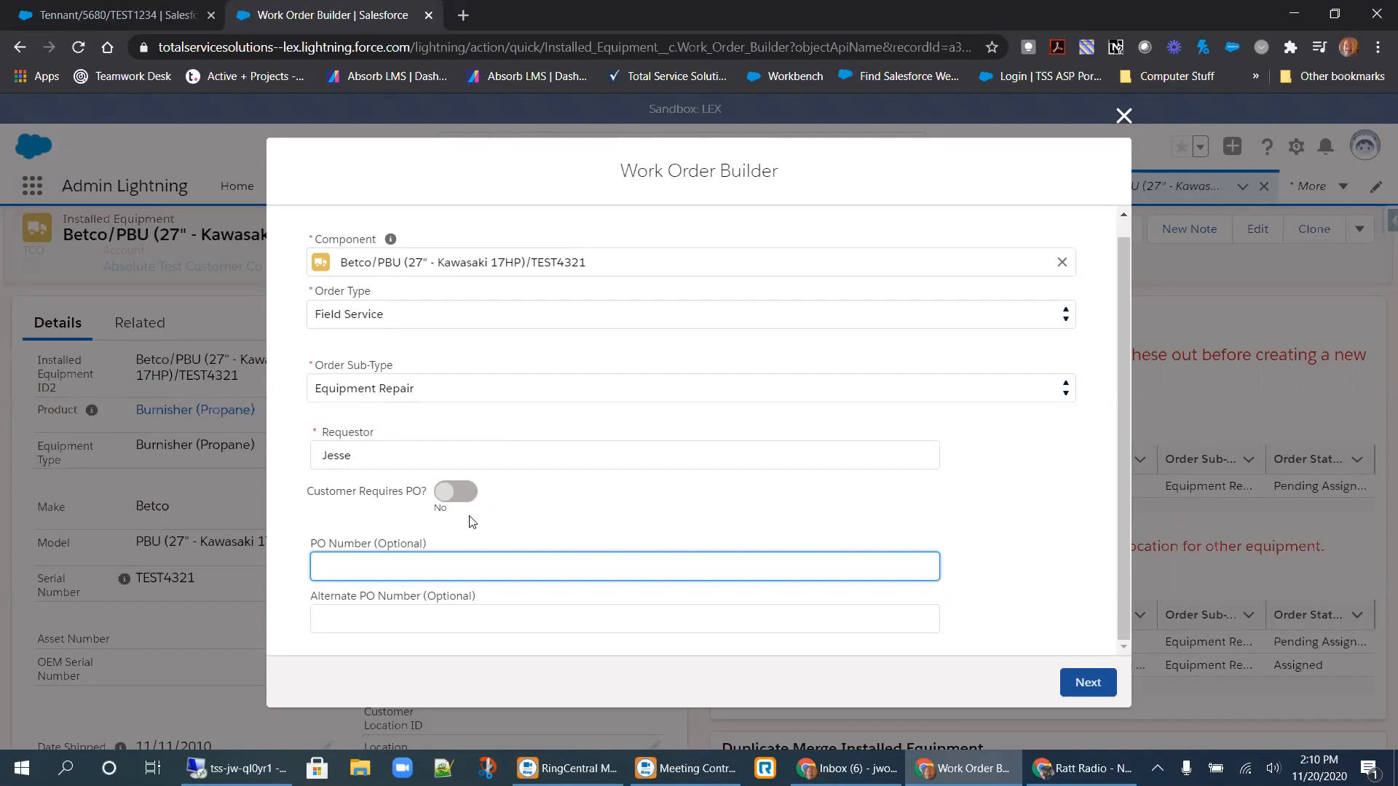
click(439, 494)
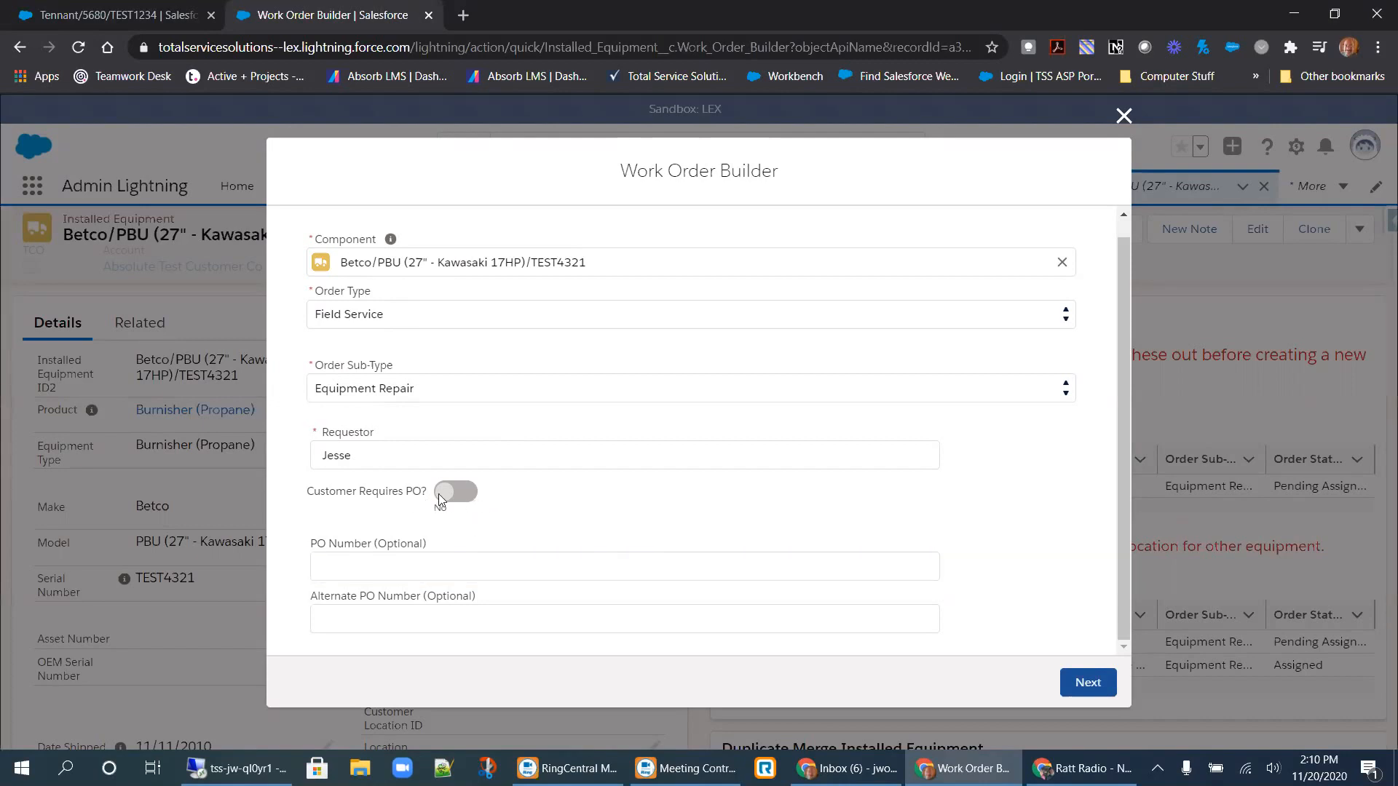
click(384, 565)
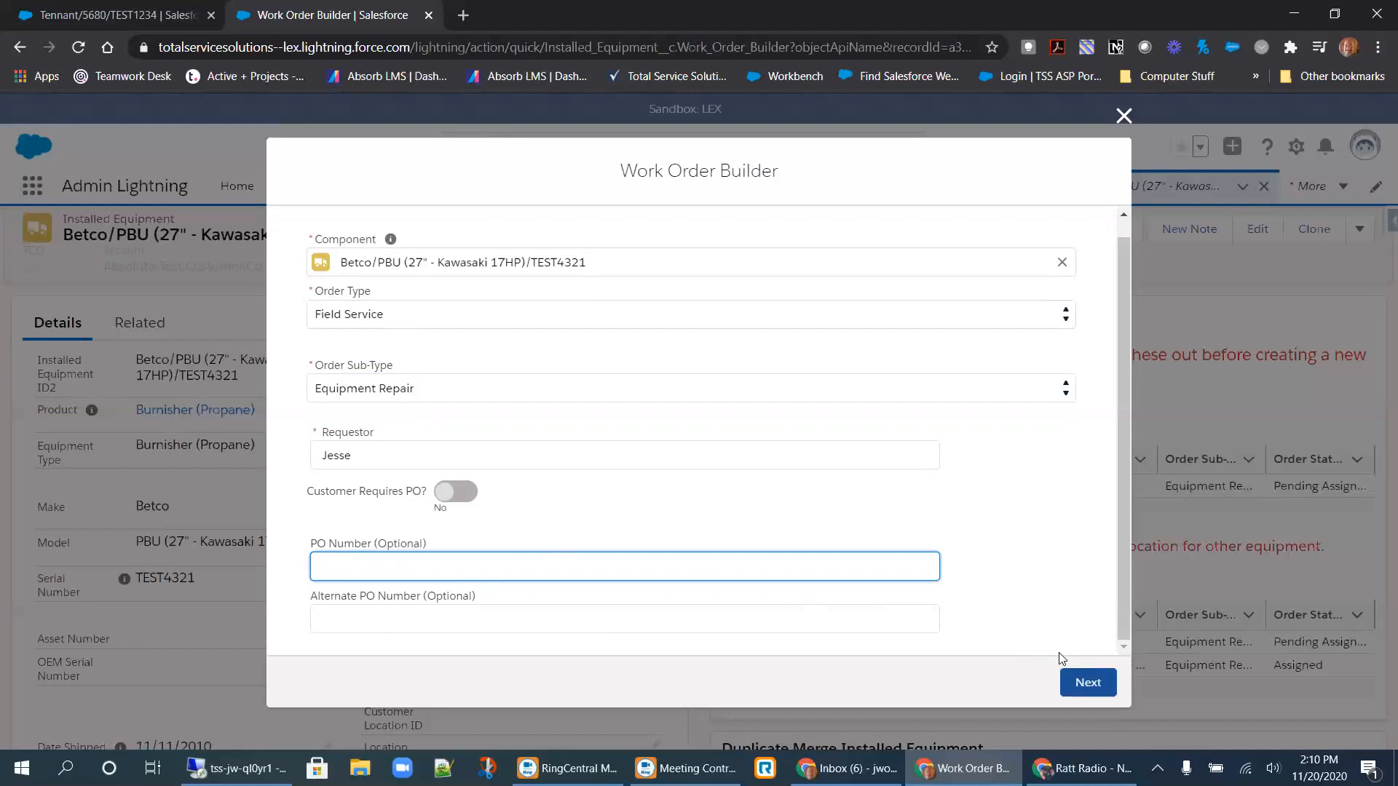
click(1092, 683)
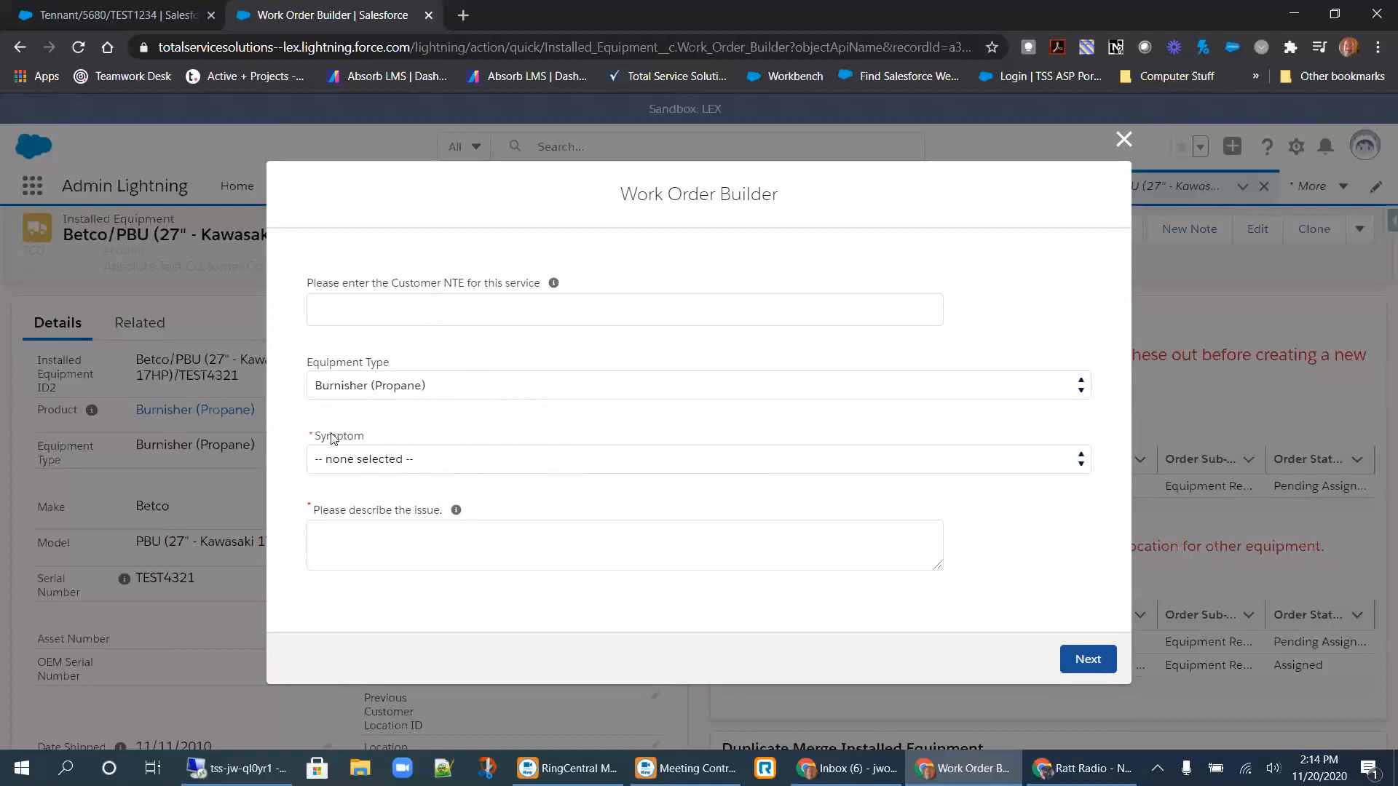
Change the equipment type to Floor Machine and view the symptom options offered for it.
click(425, 464)
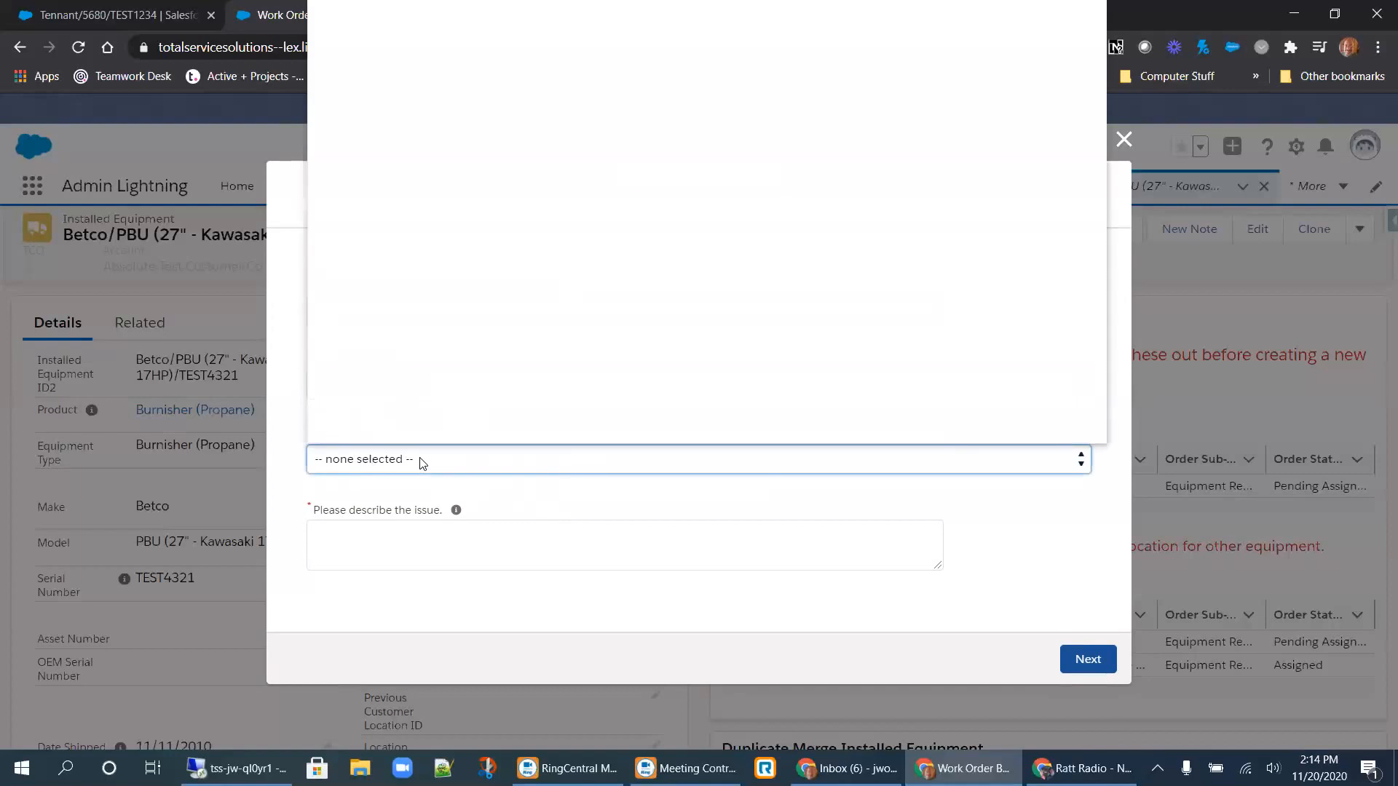
click(496, 491)
click(465, 402)
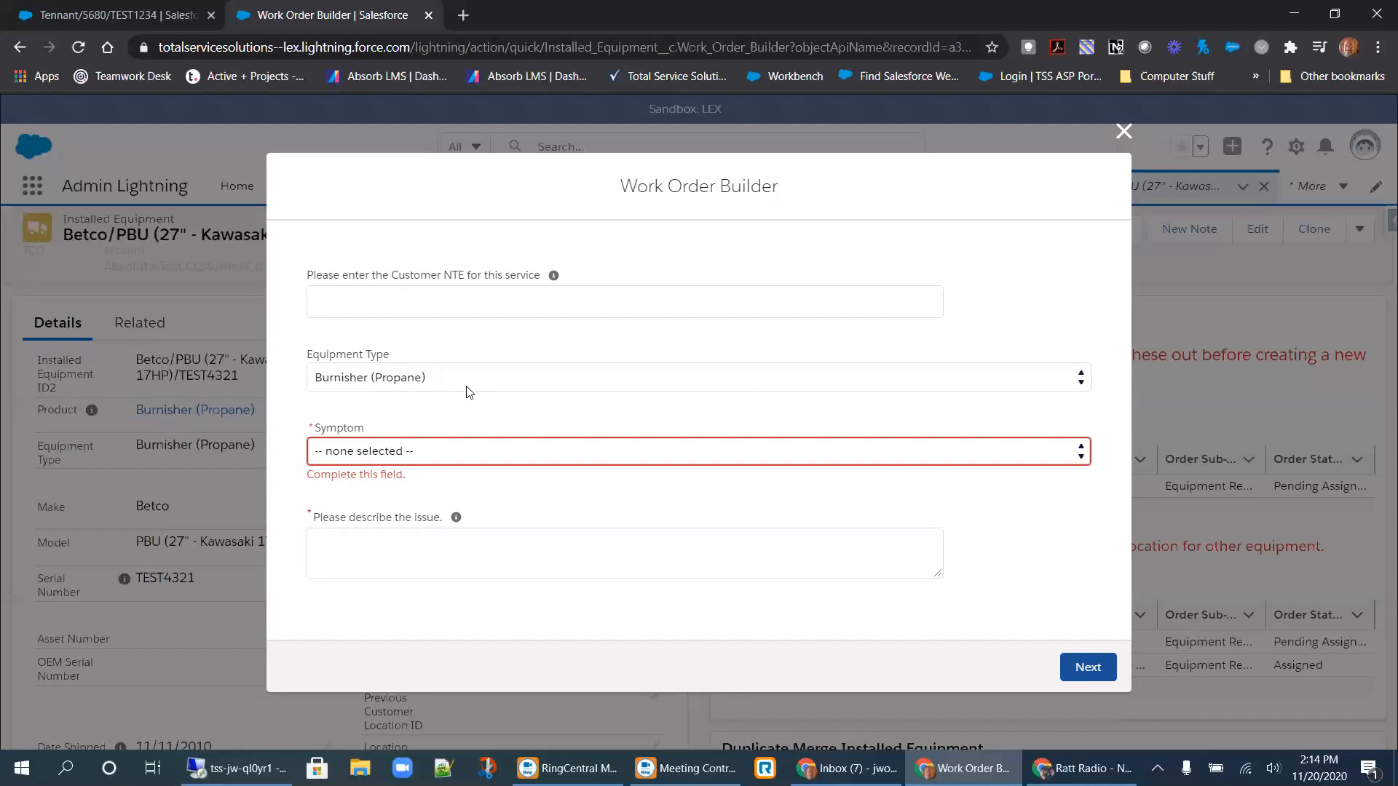
click(445, 378)
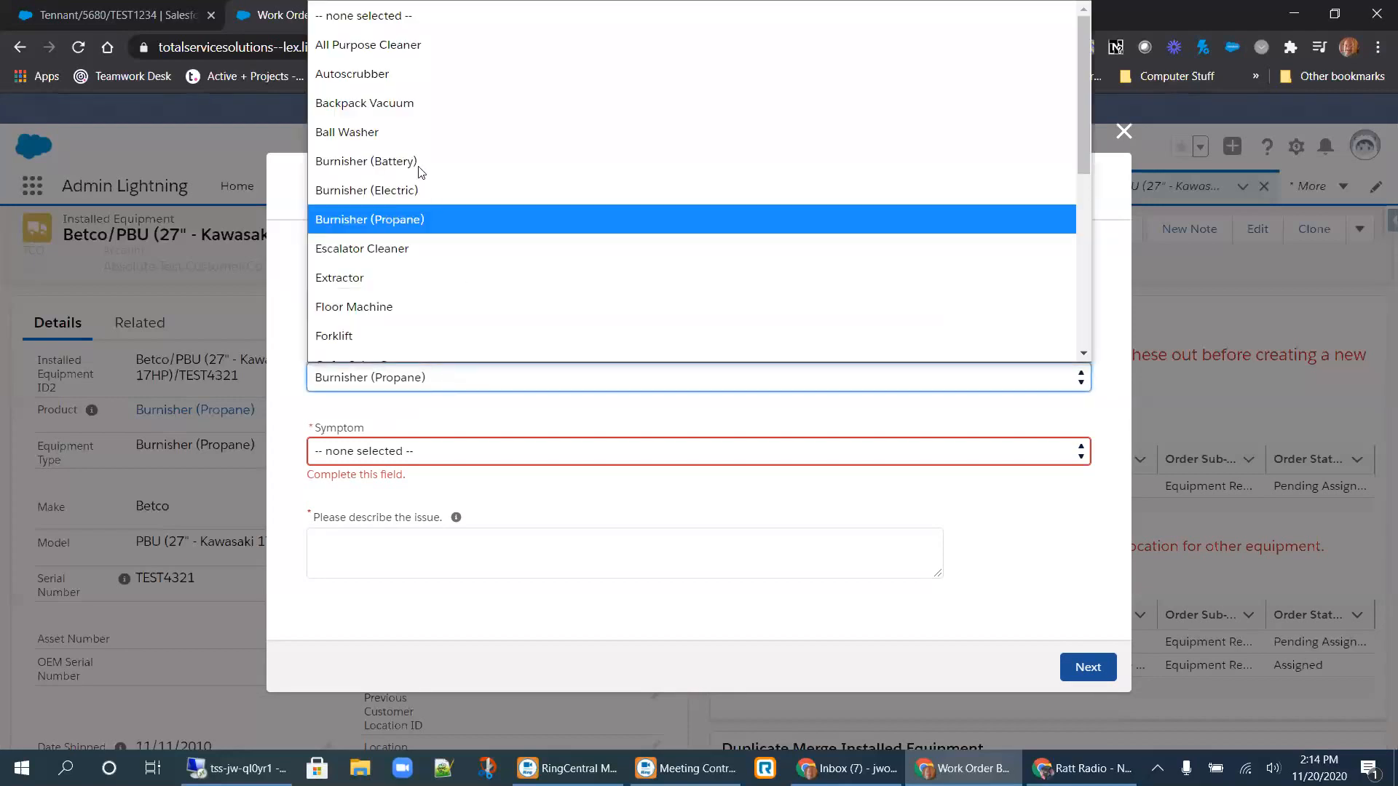
scroll(471, 288, down, 1)
click(470, 288)
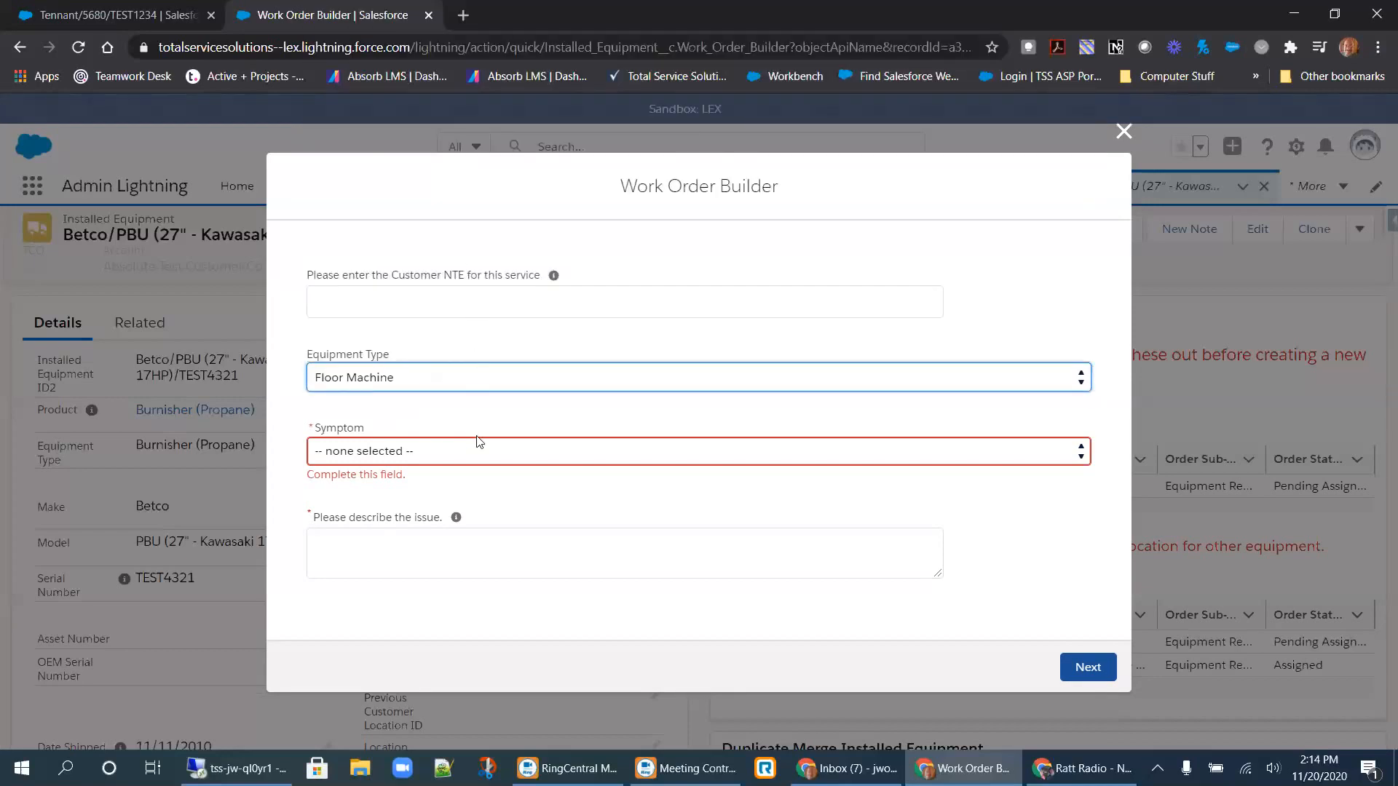
click(482, 449)
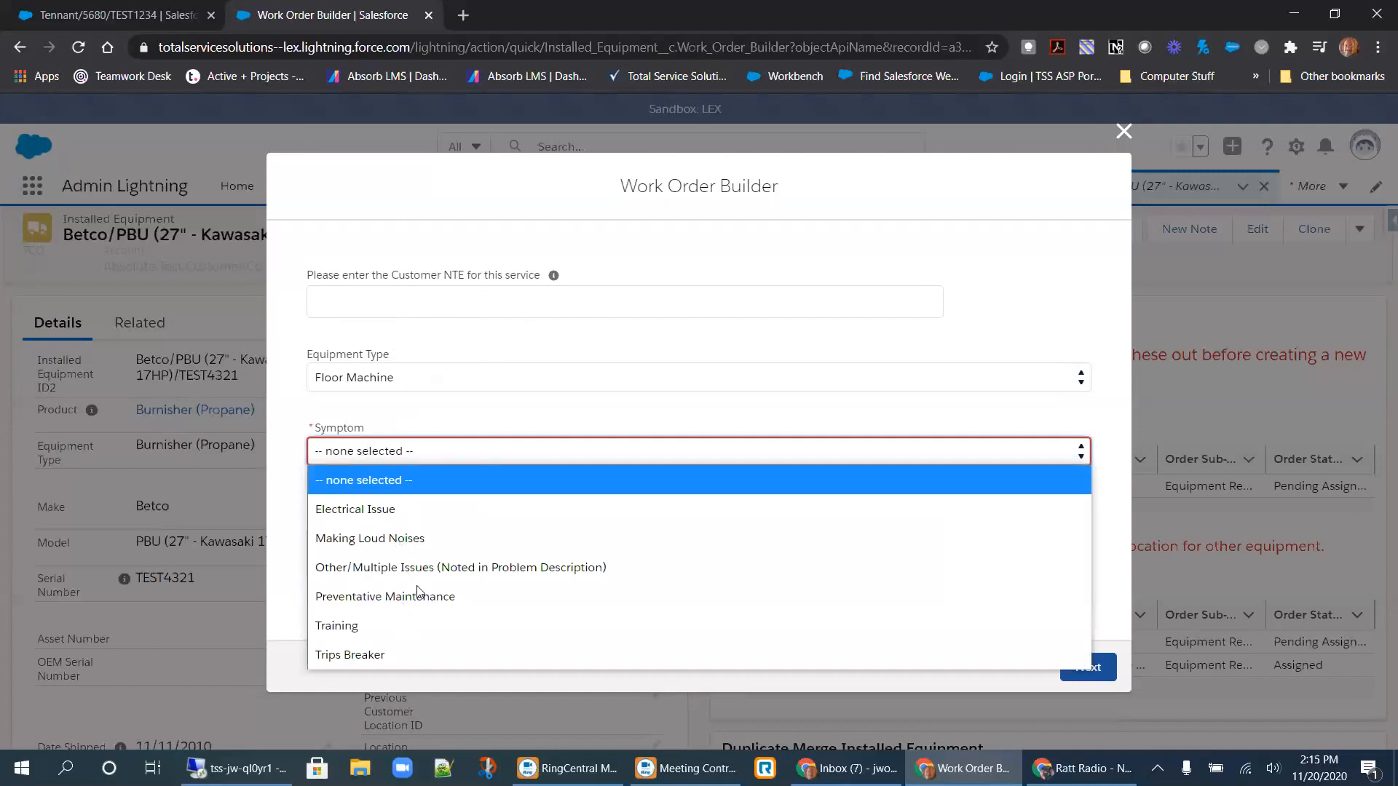
Set the equipment type back to Burnisher (Propane) and choose Leaking Oil as the symptom.
click(482, 382)
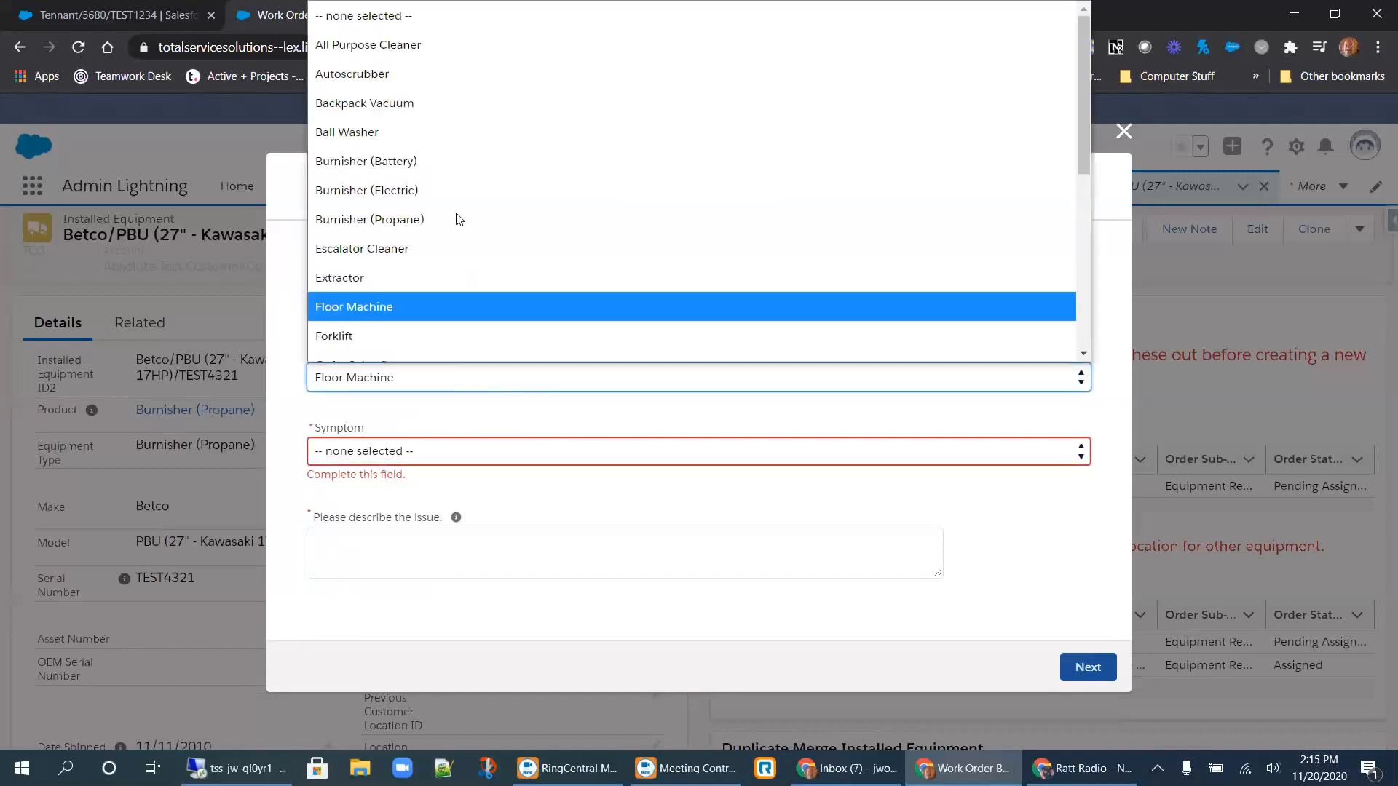
scroll(419, 250, down, 1)
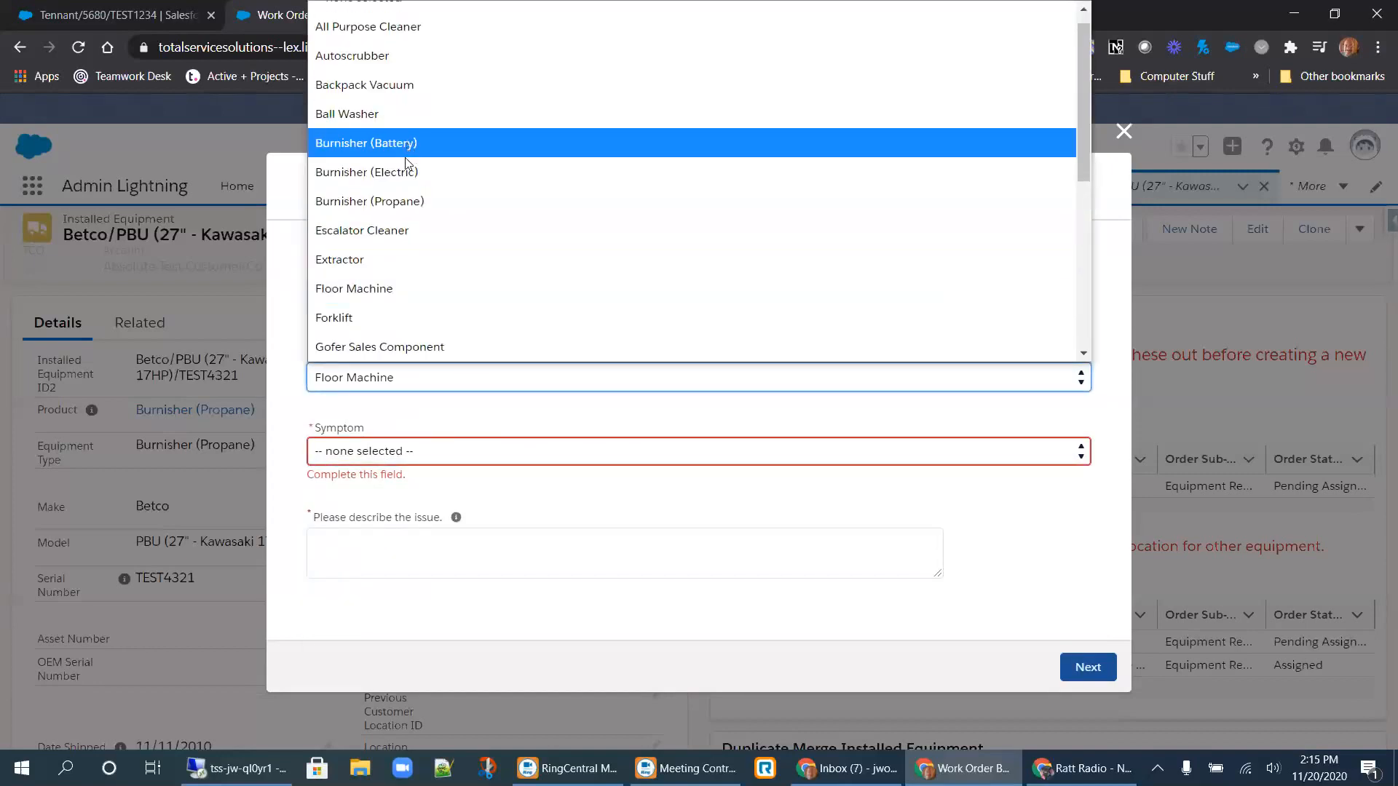
click(421, 198)
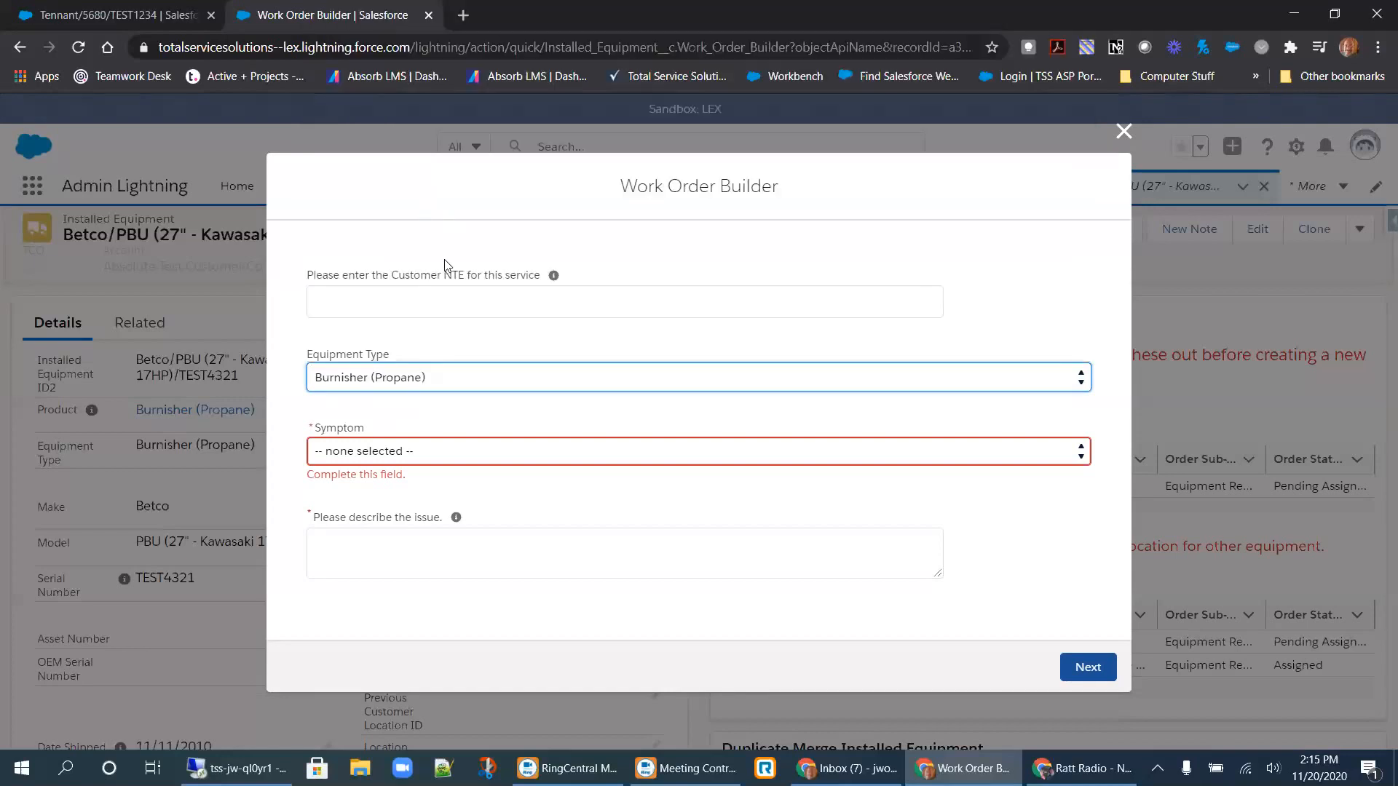
click(451, 451)
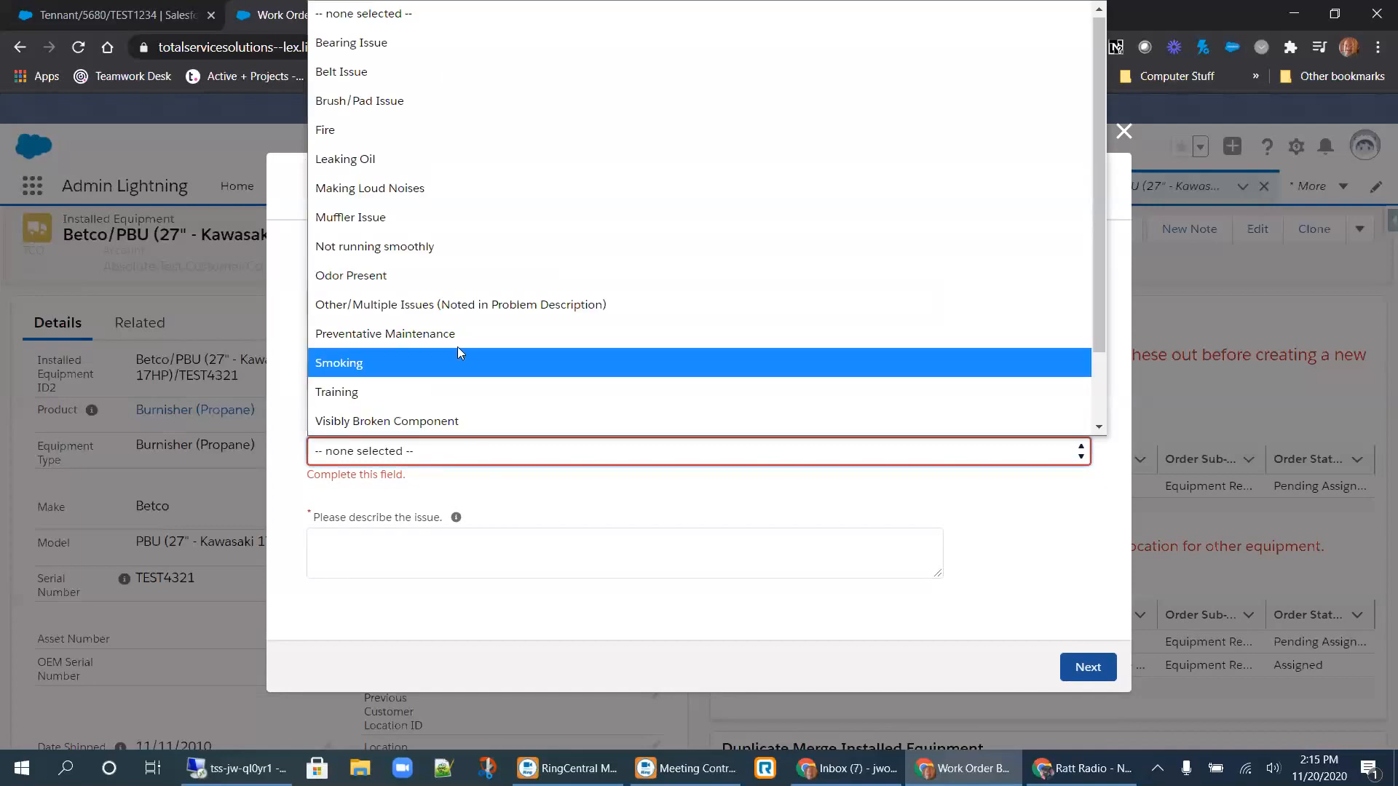
click(383, 161)
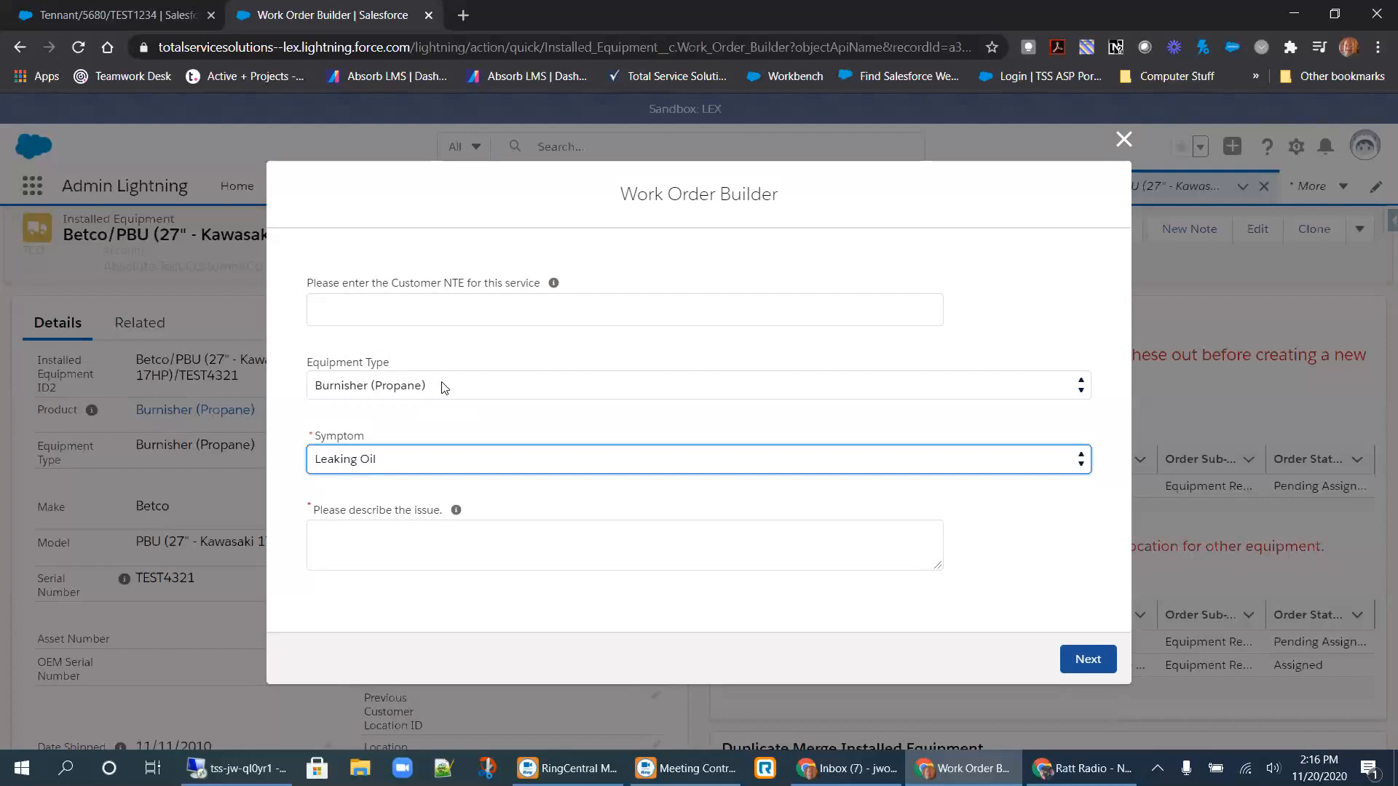
click(468, 463)
click(489, 480)
click(366, 402)
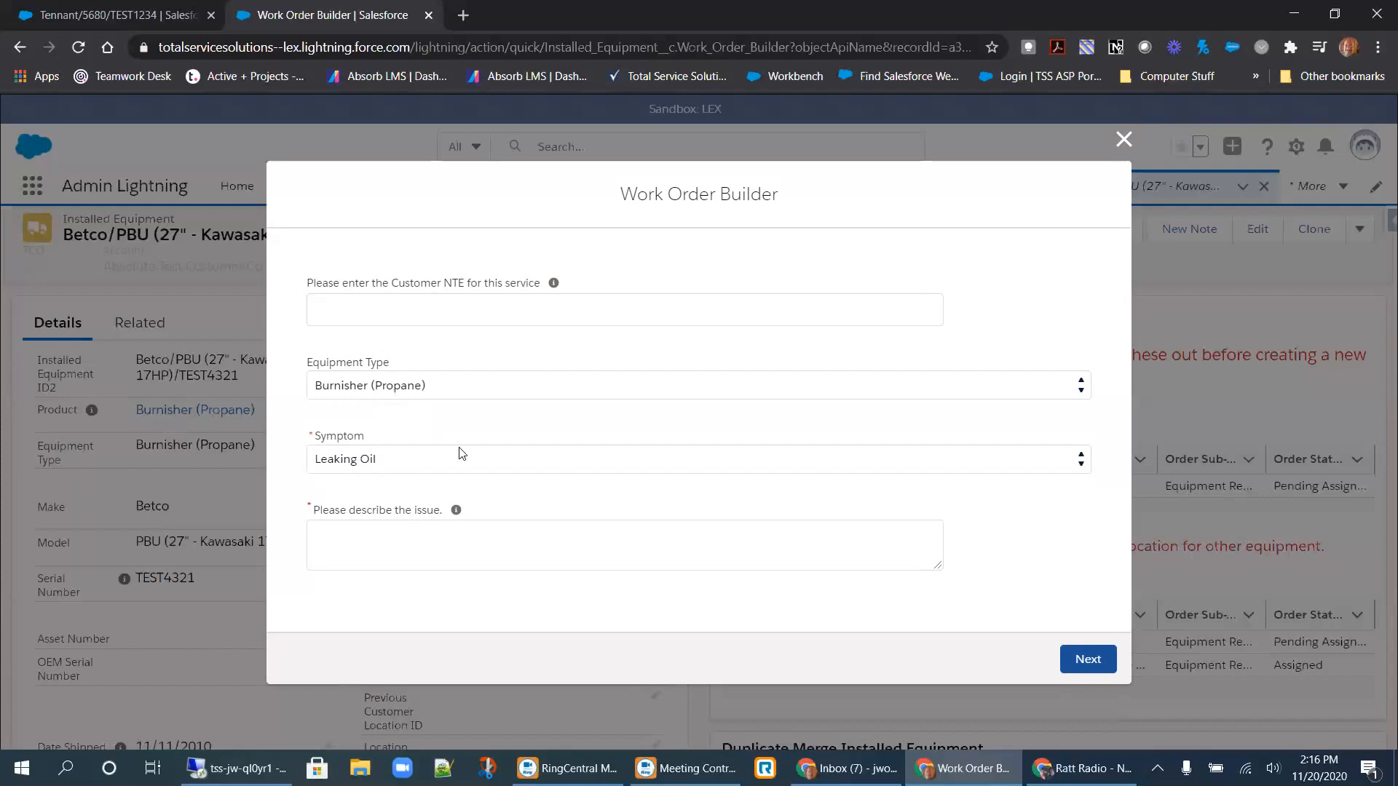
Enter the placeholder issue description ";alksdflkja fjndlksla jjewlkelk a alklke" and continue to the order options.
click(466, 548)
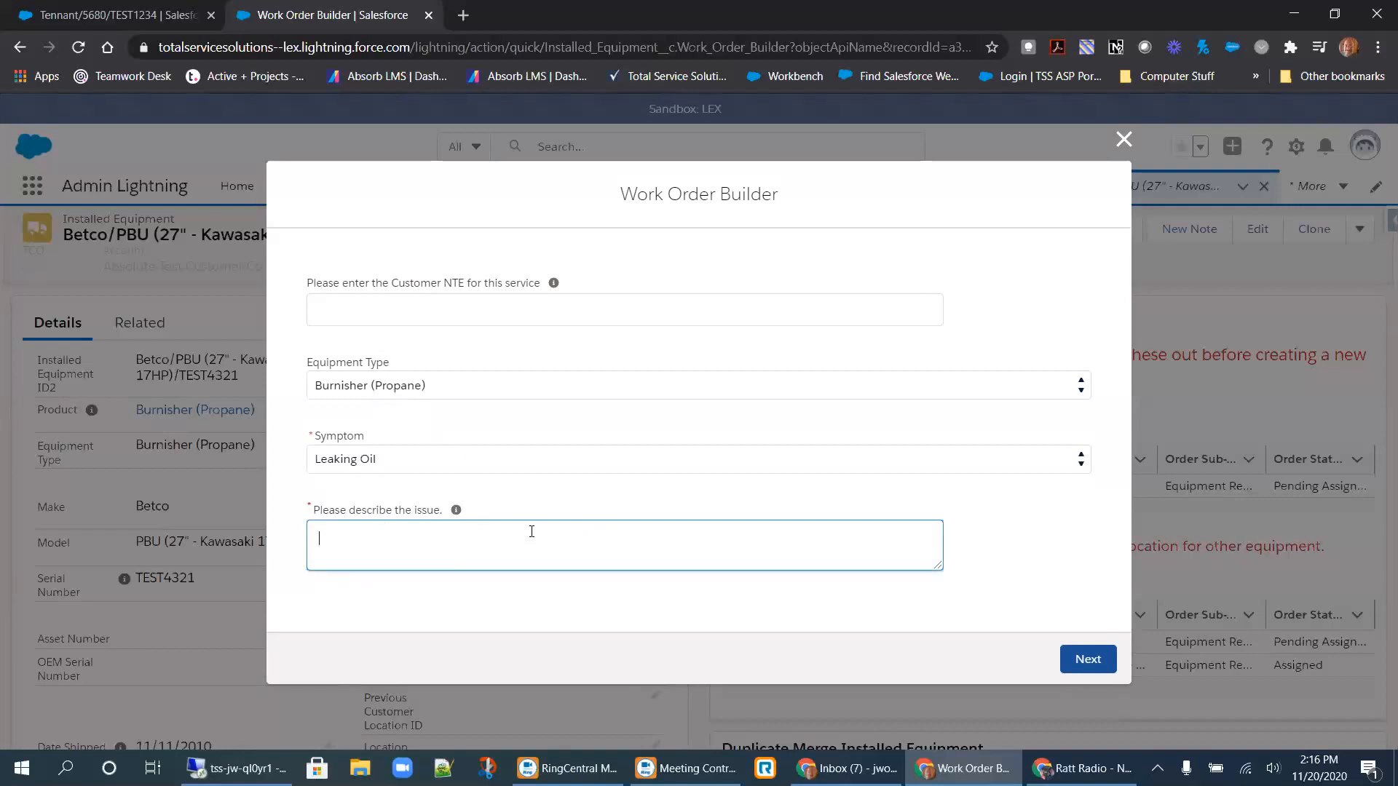
text(;alksdflkja  fjndlksla  )
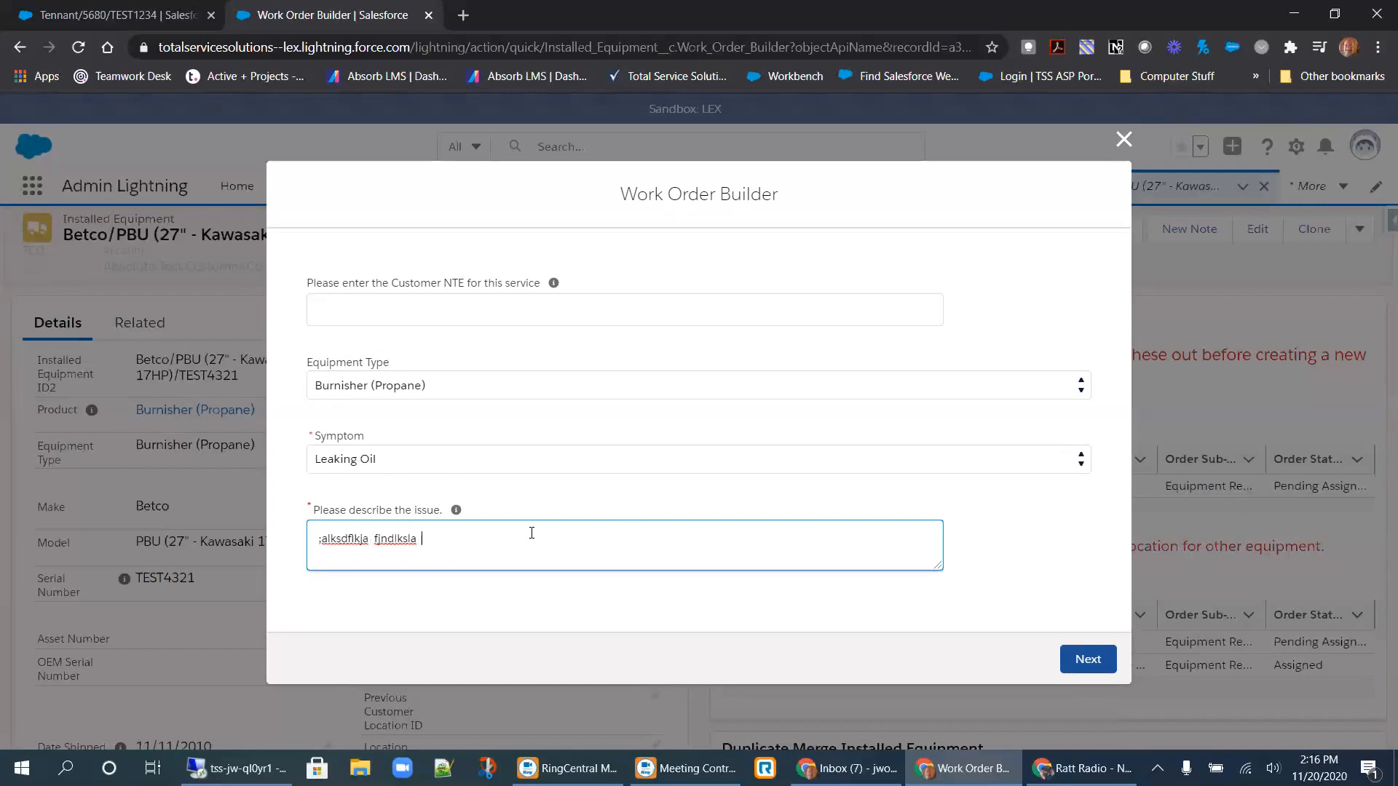
text(jjewlkelk a alklke)
click(1069, 660)
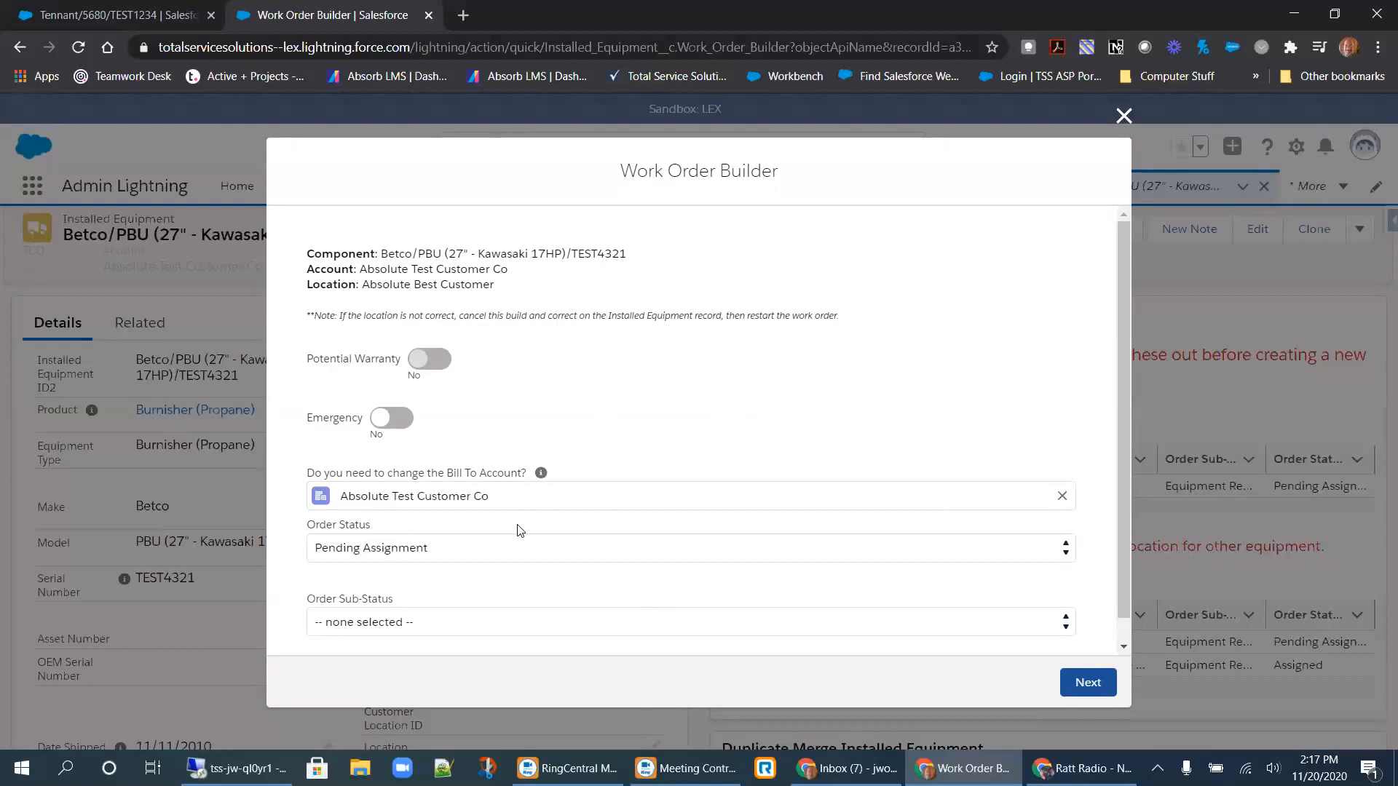
Mark the order as an Emergency, and clear and reselect Absolute Test Customer Co as the Bill To account.
click(607, 501)
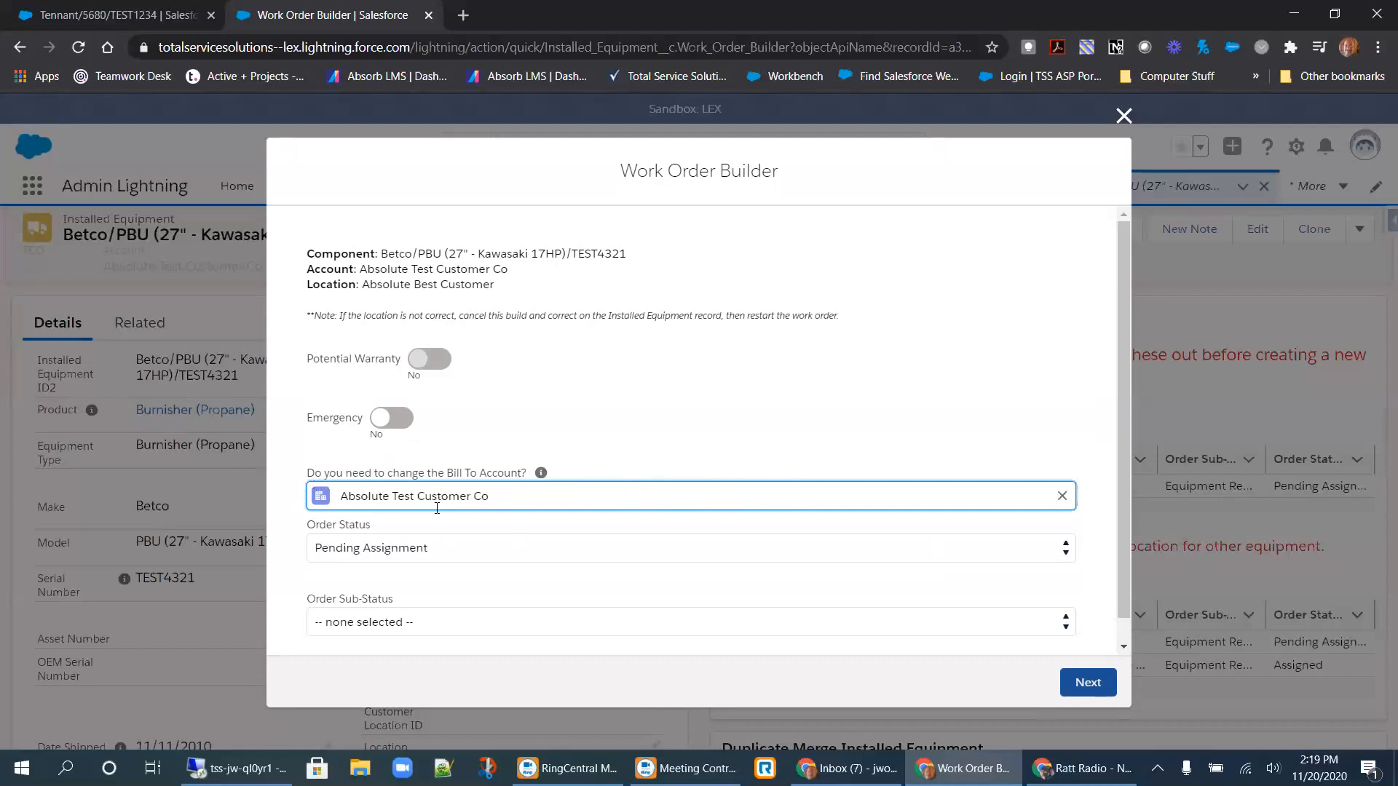
click(1062, 496)
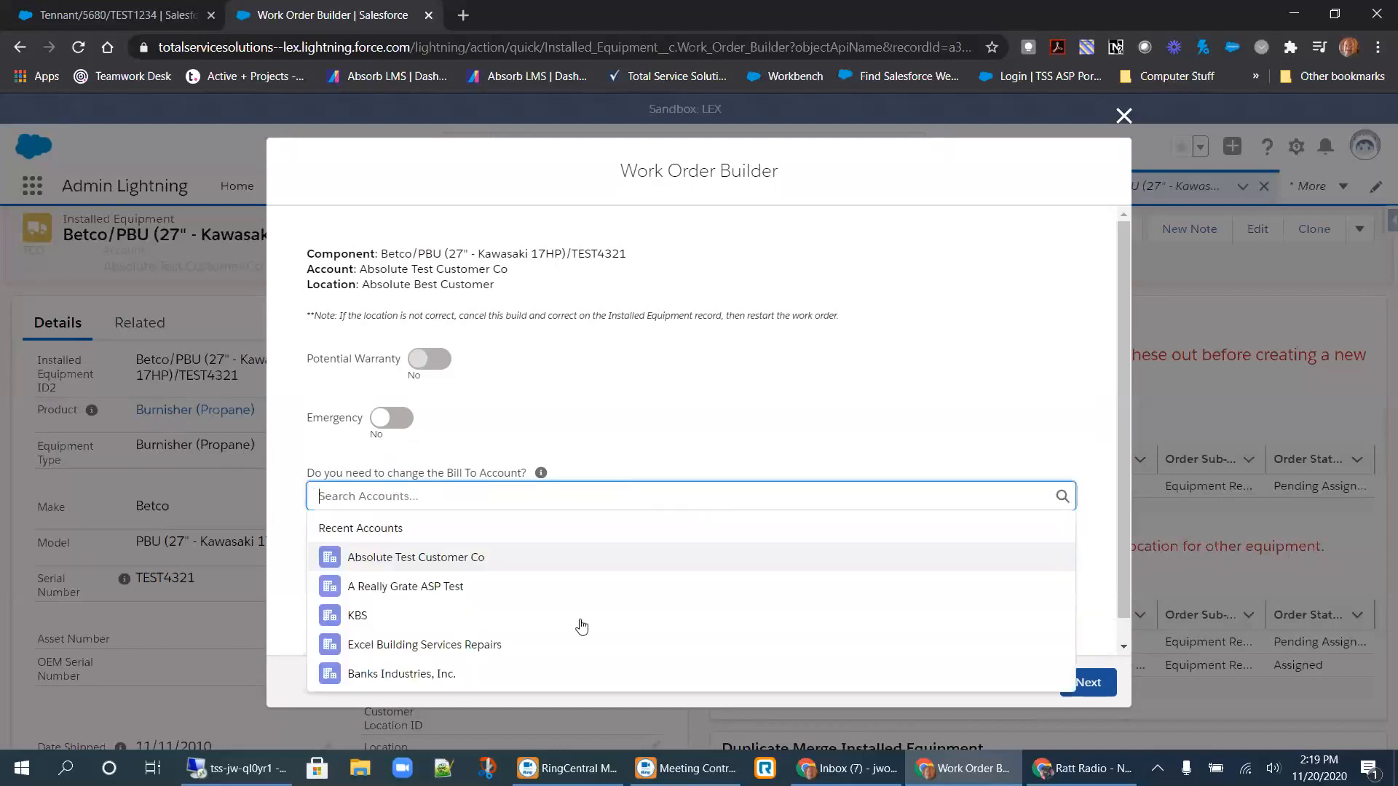
click(653, 449)
click(392, 417)
click(565, 501)
click(526, 559)
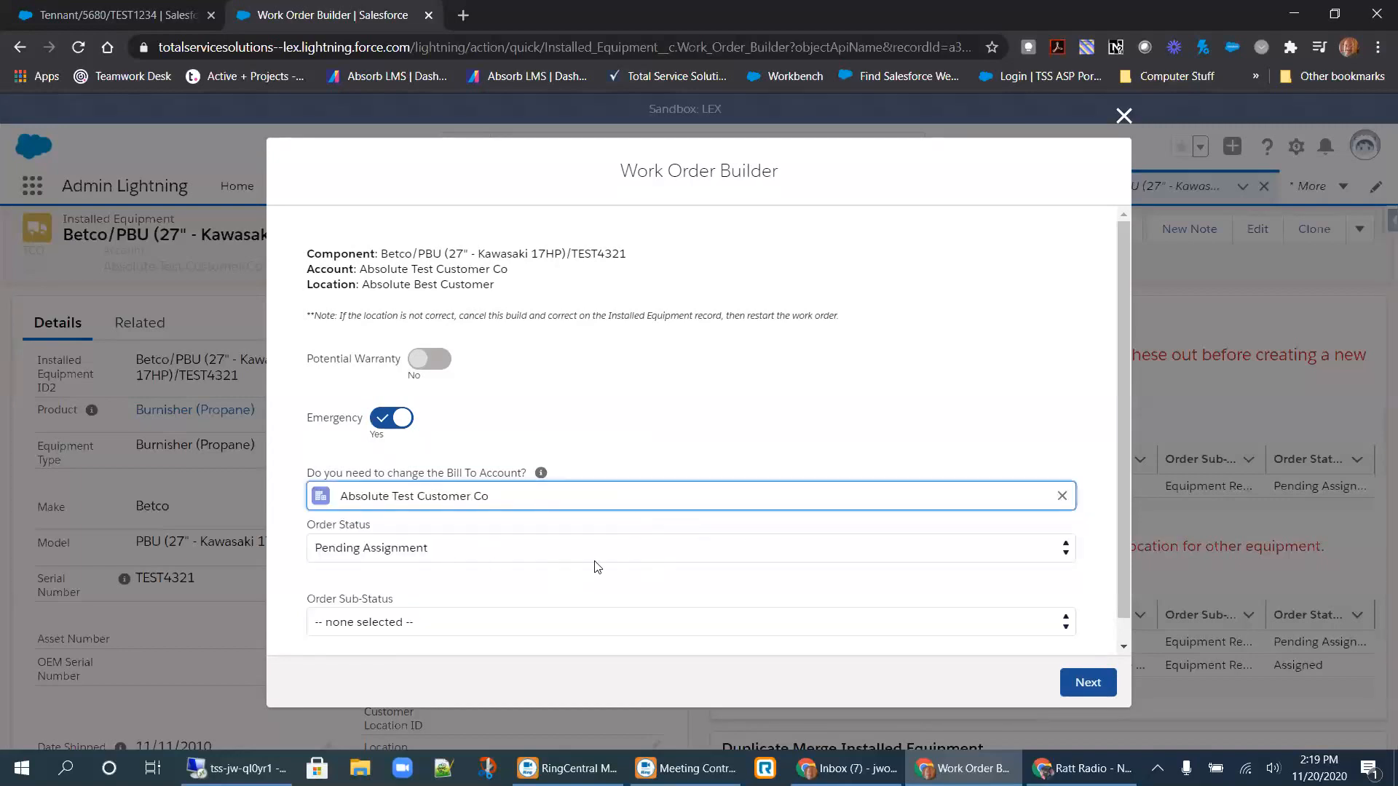
Review the order status options, keep Pending Assignment with no sub-status, and continue to the file upload page.
click(632, 561)
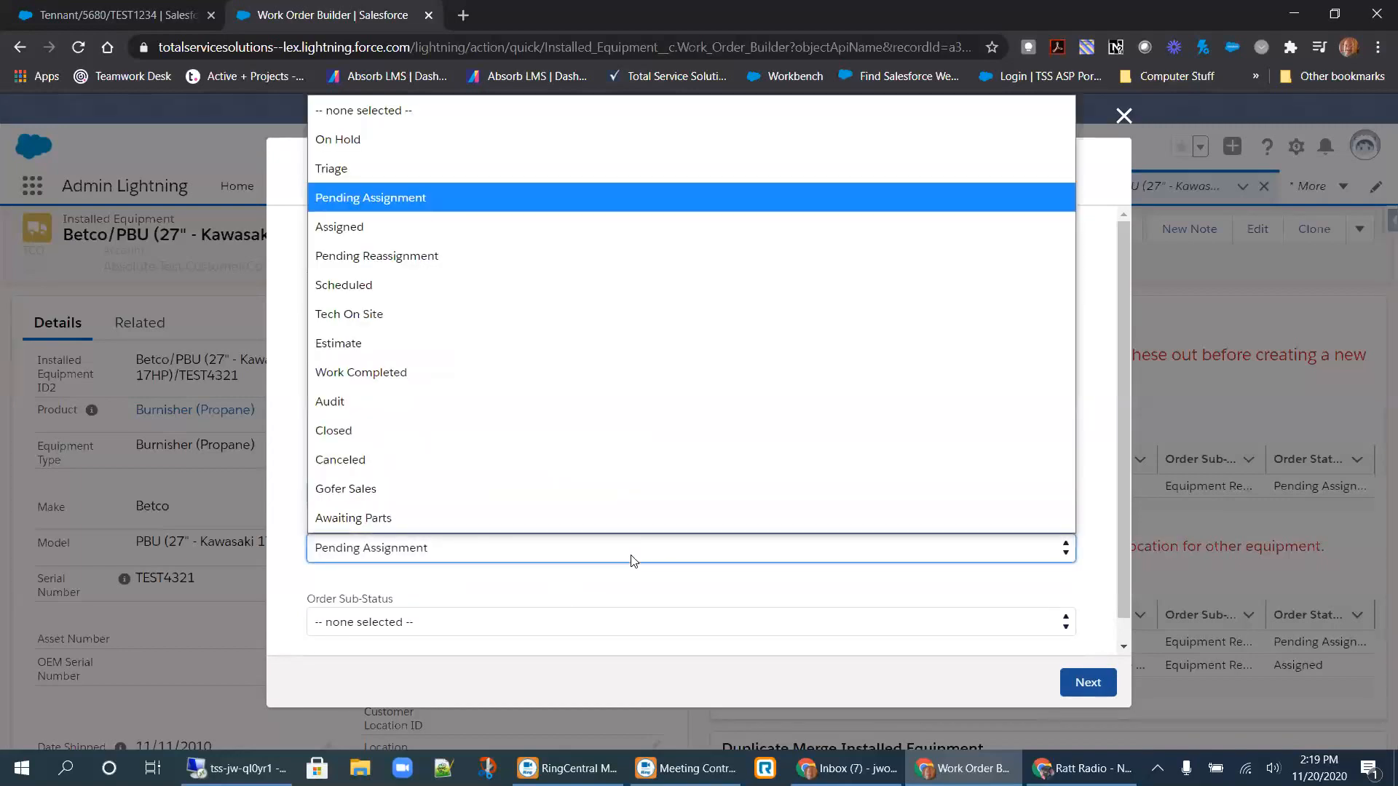
click(633, 561)
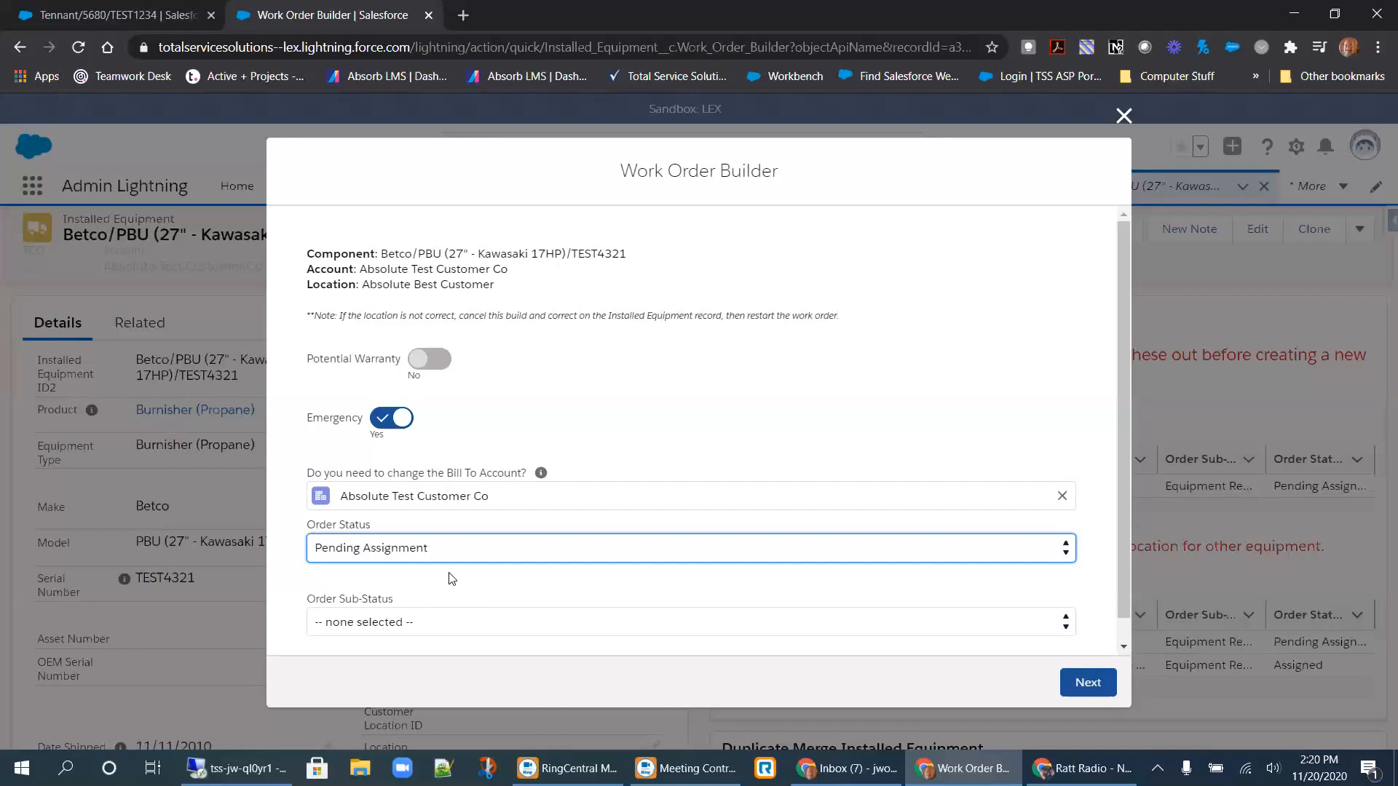
click(761, 535)
click(758, 549)
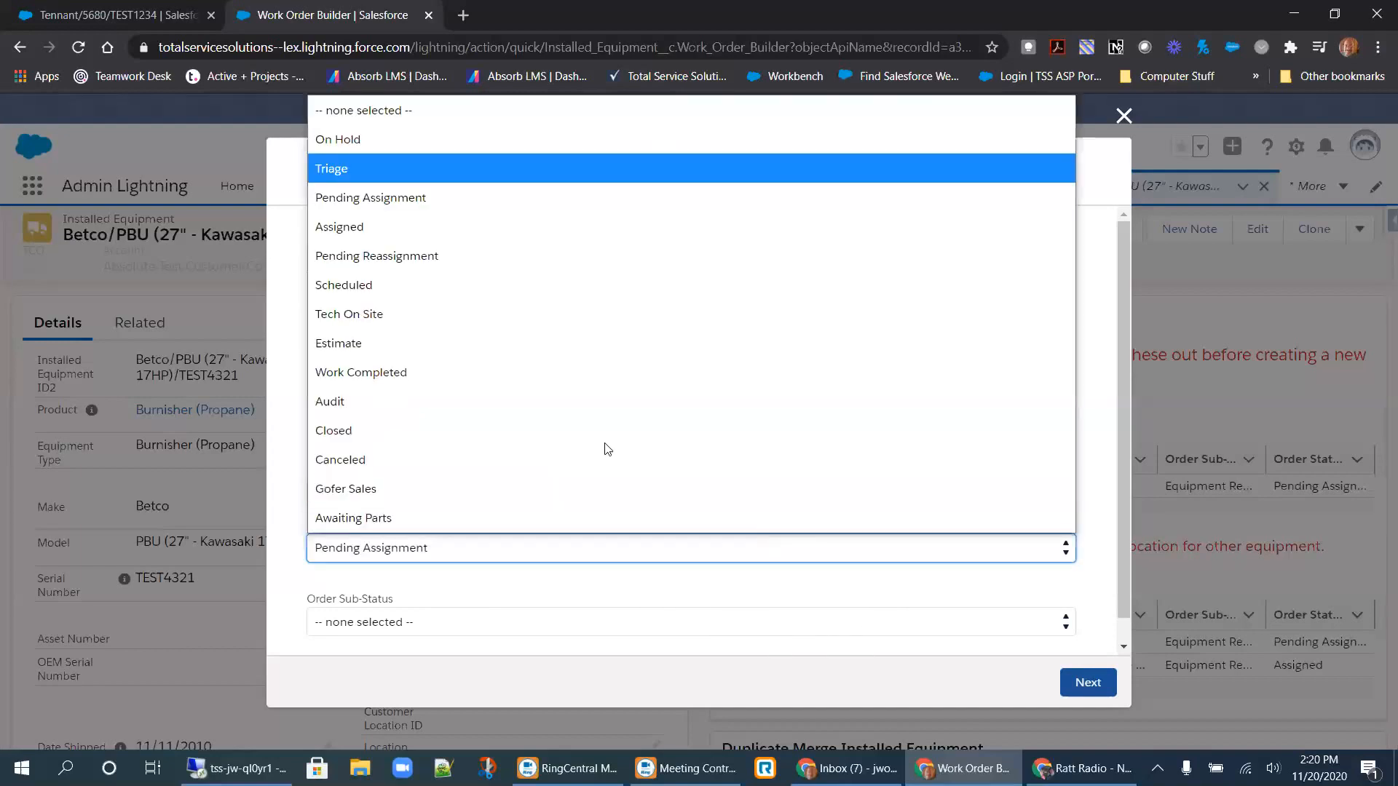
click(638, 565)
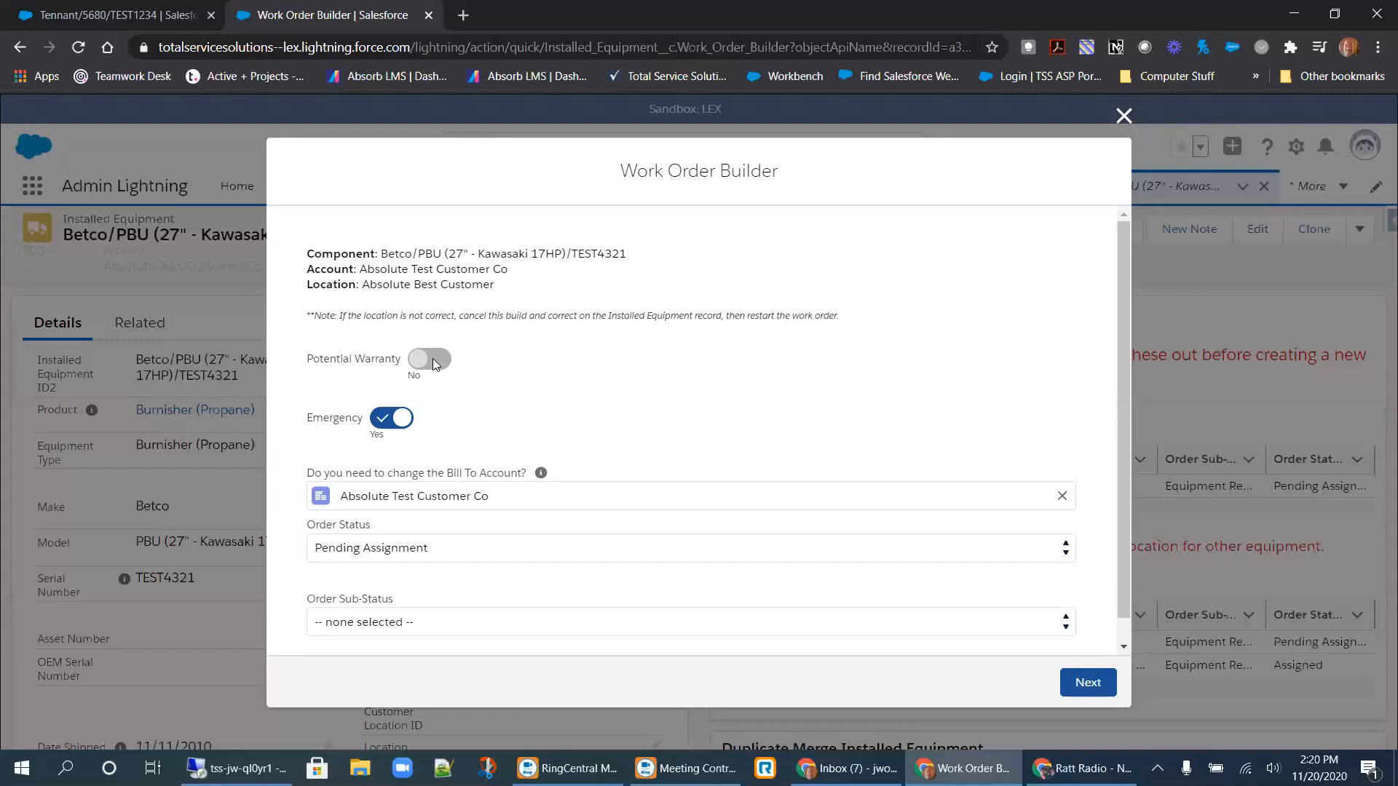
scroll(1052, 654, down, 1)
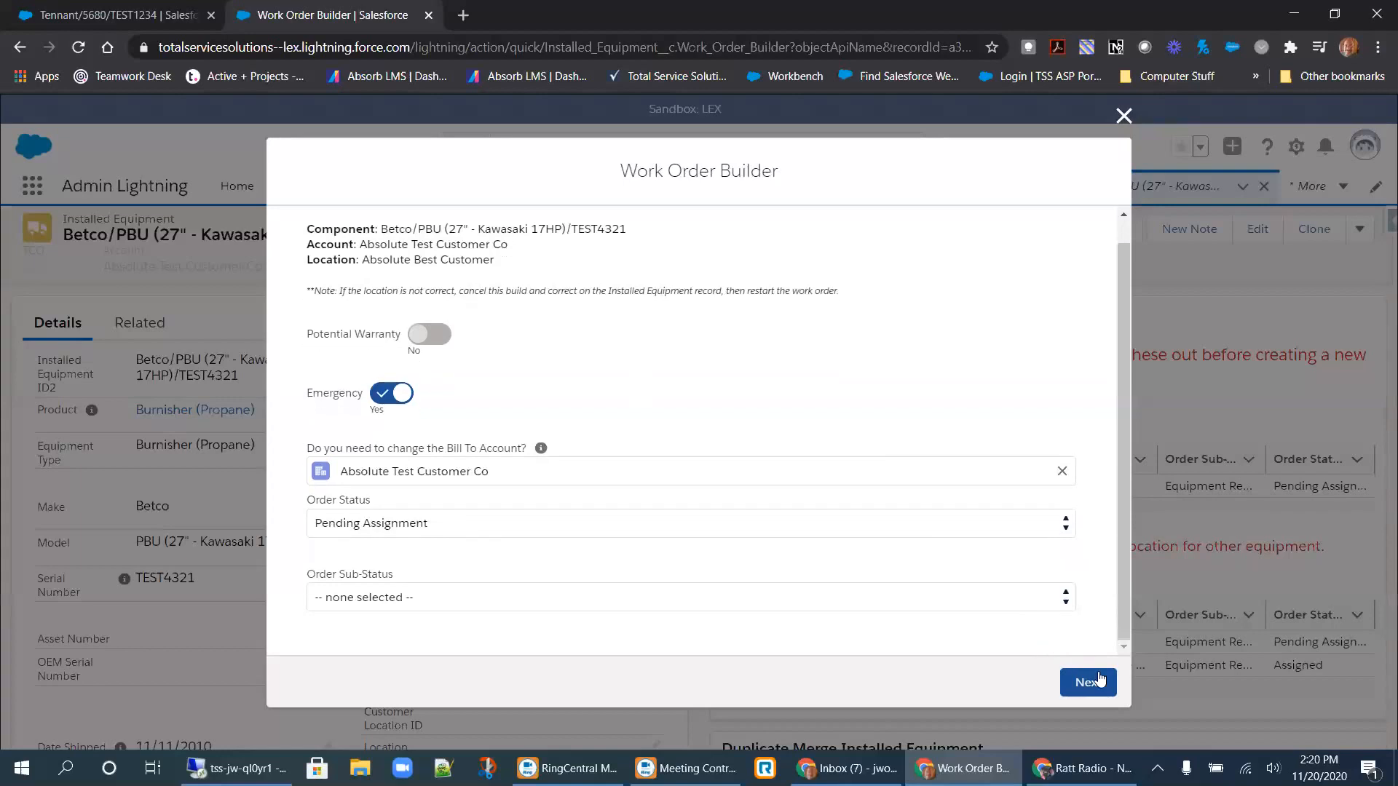
click(1098, 680)
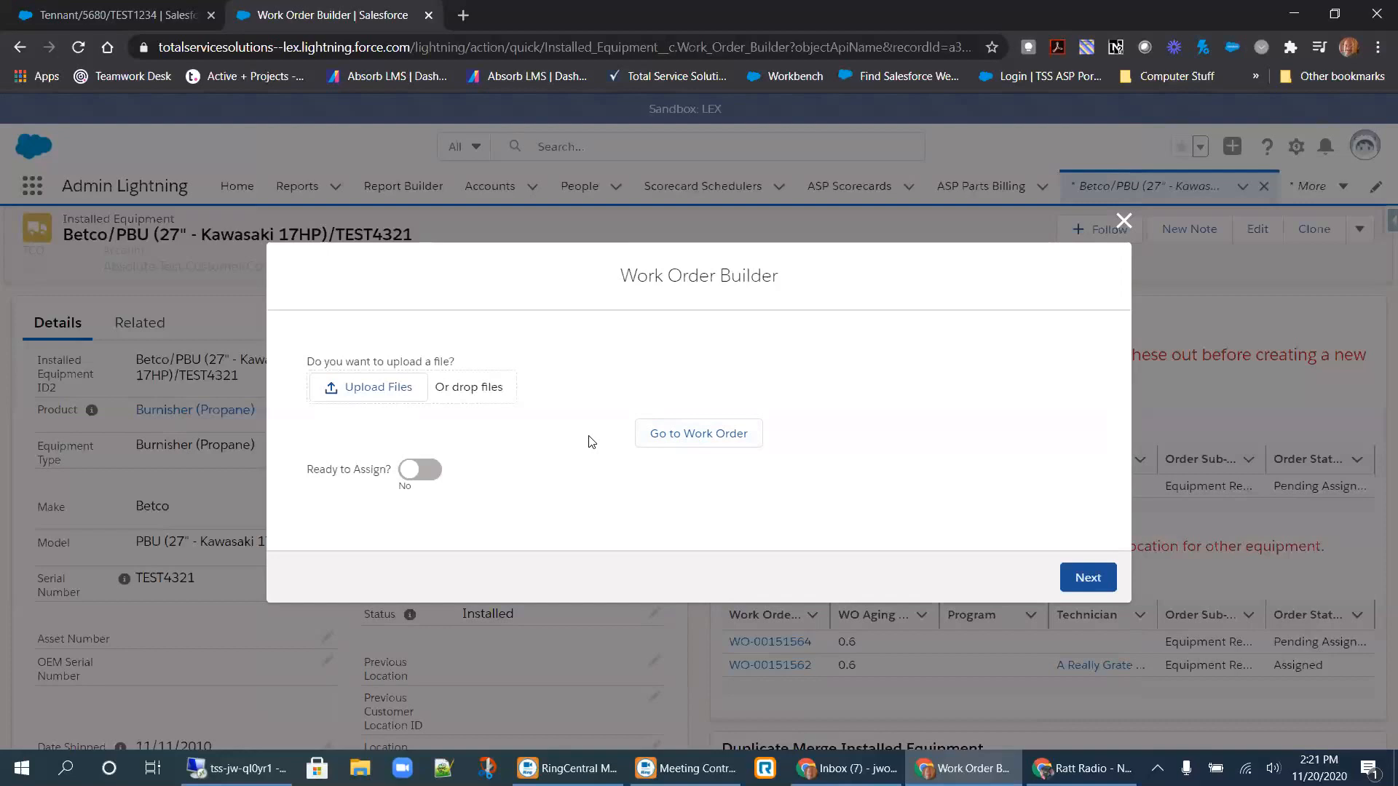
Turn Ready to Assign on and back off.
click(416, 470)
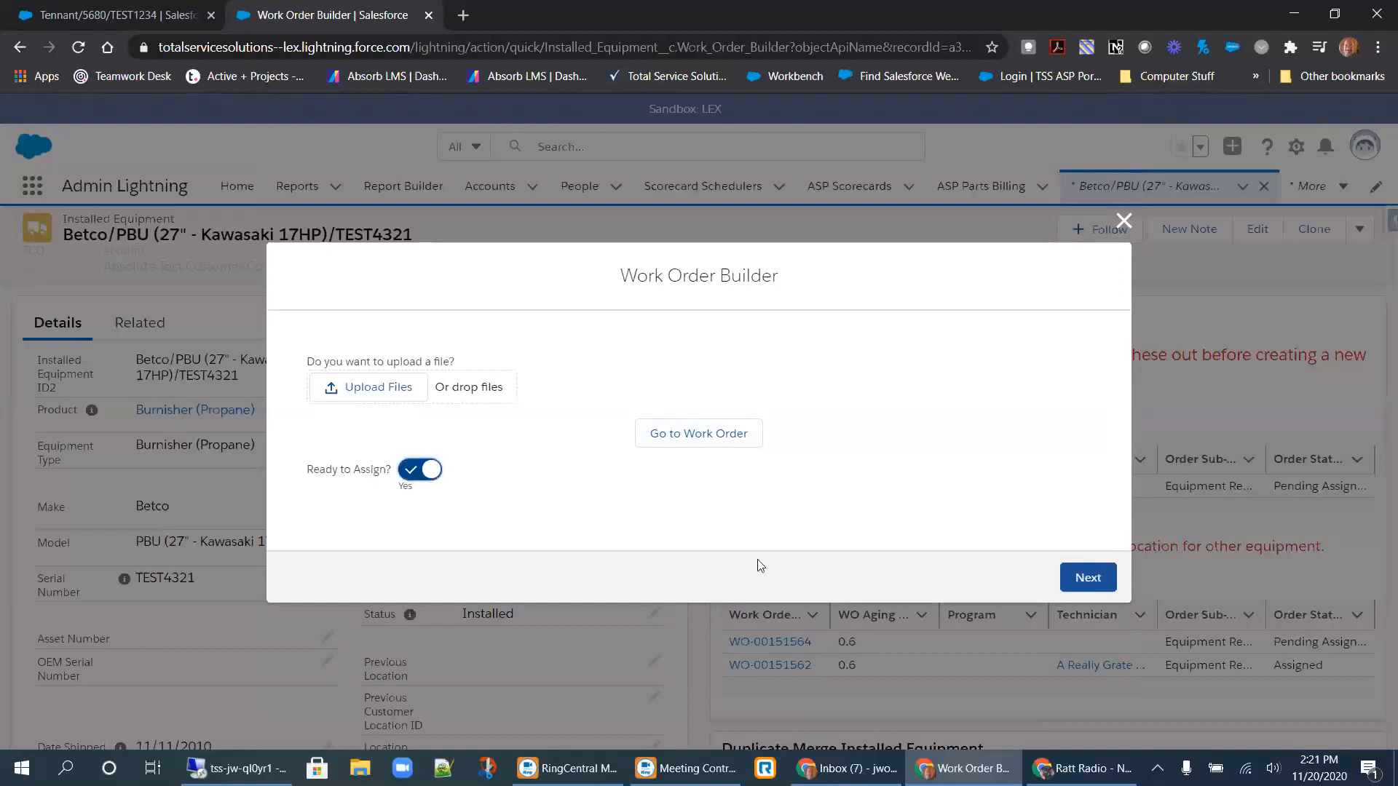
click(412, 470)
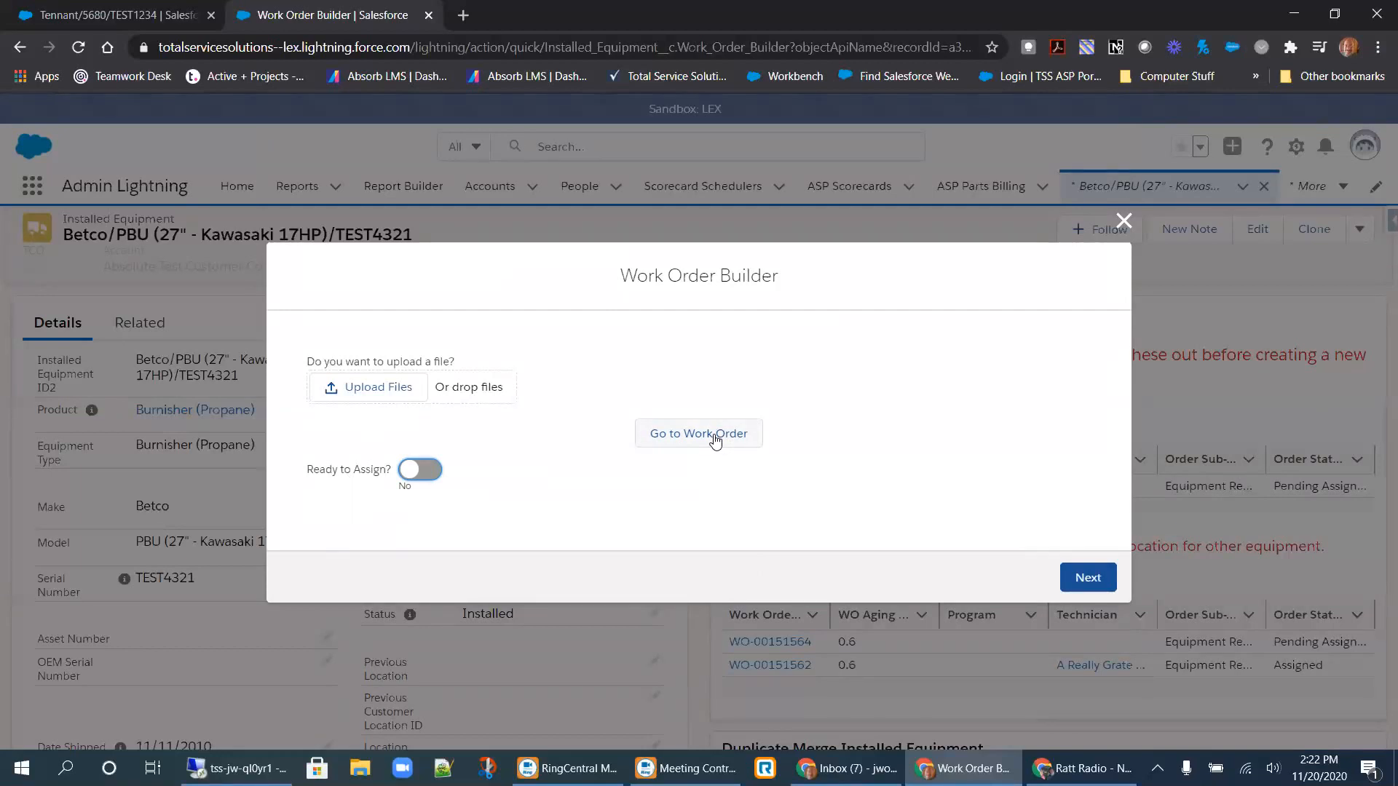
Upload the image 5cd.png from the Documents-GD > SharedDocs > Pics folder to the work order.
click(365, 386)
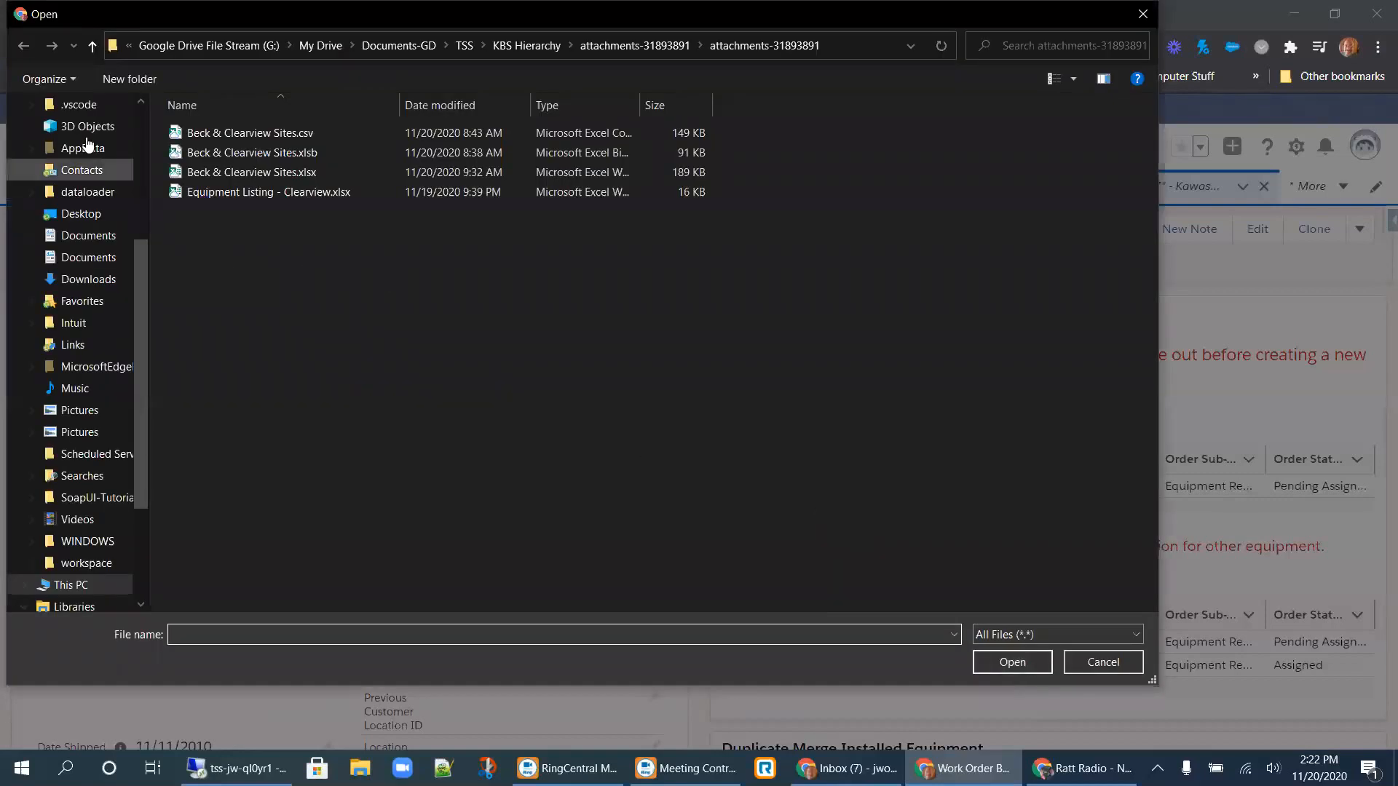
scroll(87, 178, up, 3)
scroll(89, 179, up, 1)
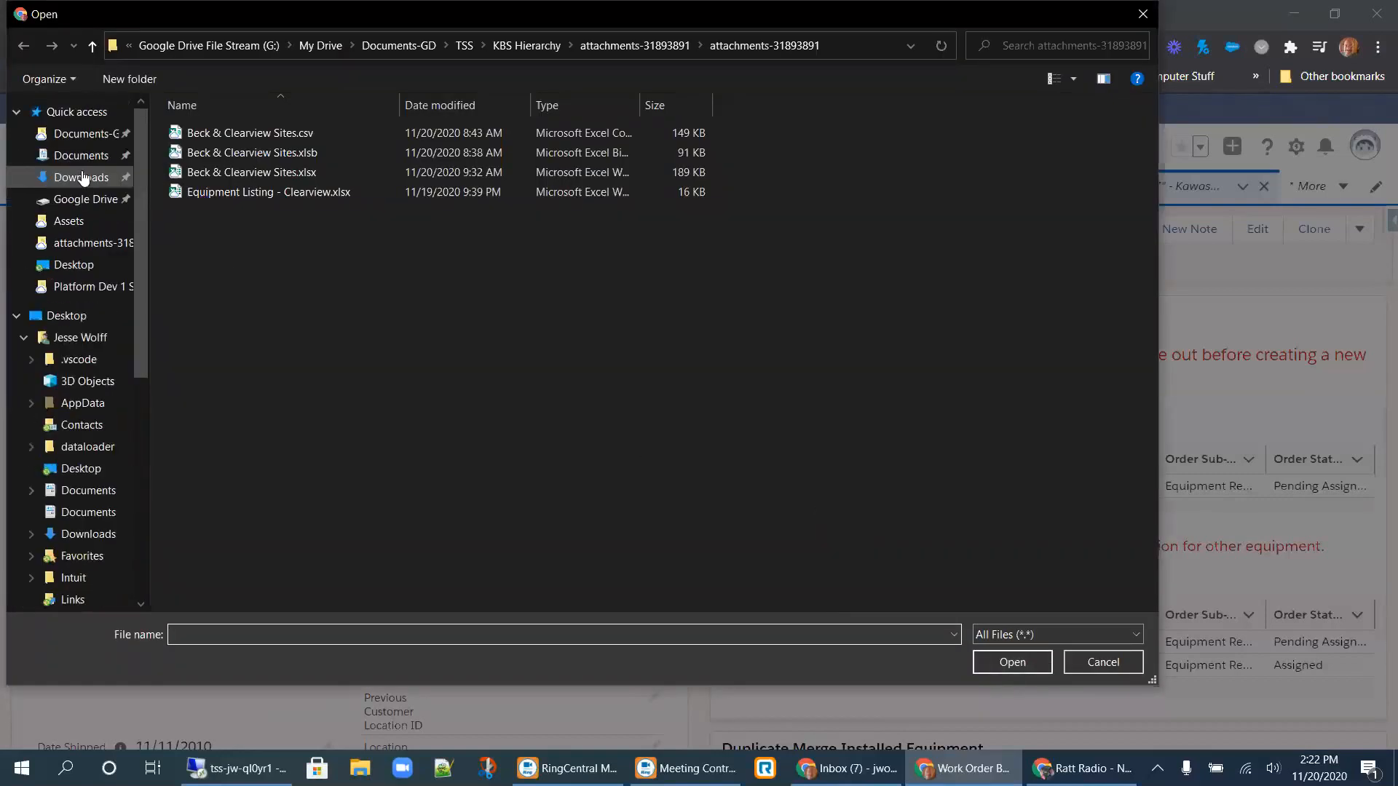
click(80, 133)
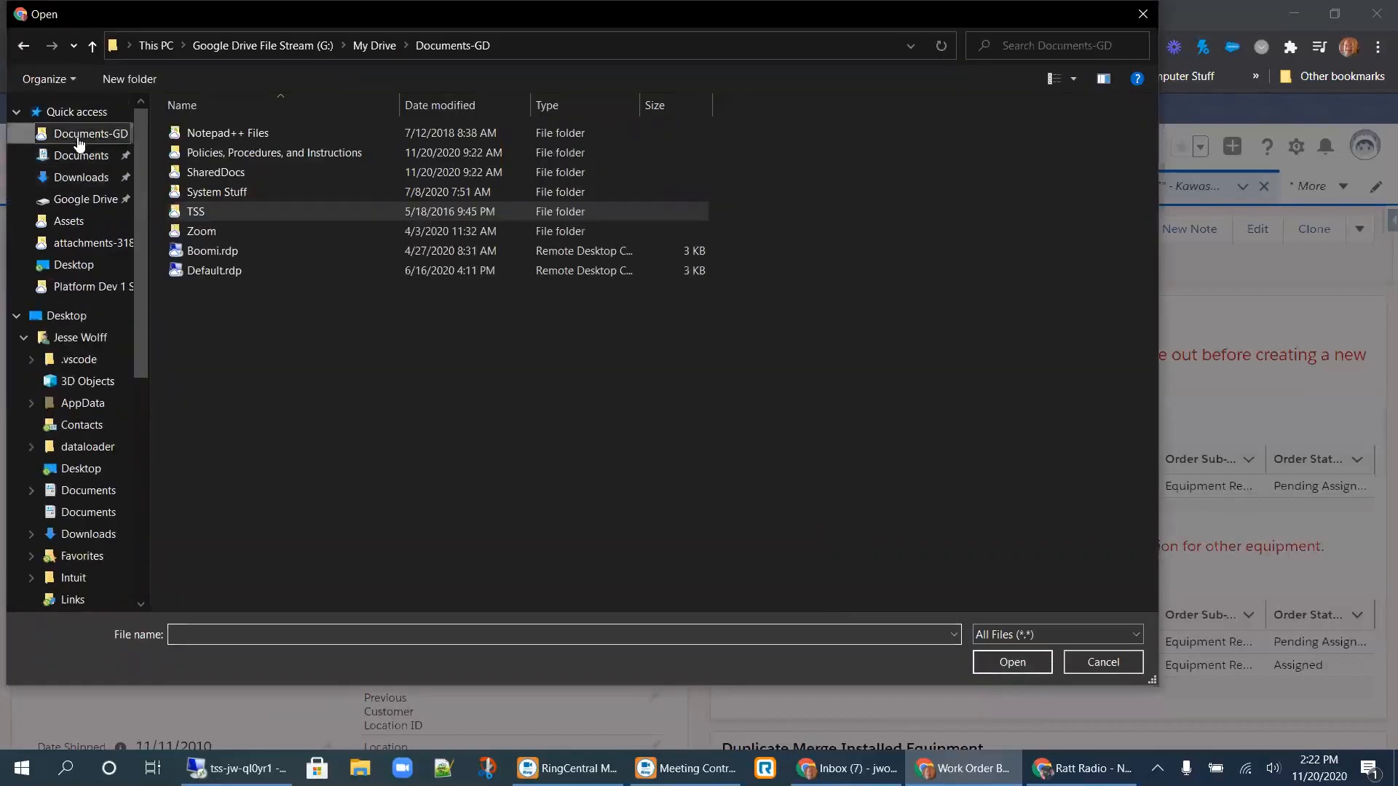
click(211, 211)
double_click(216, 173)
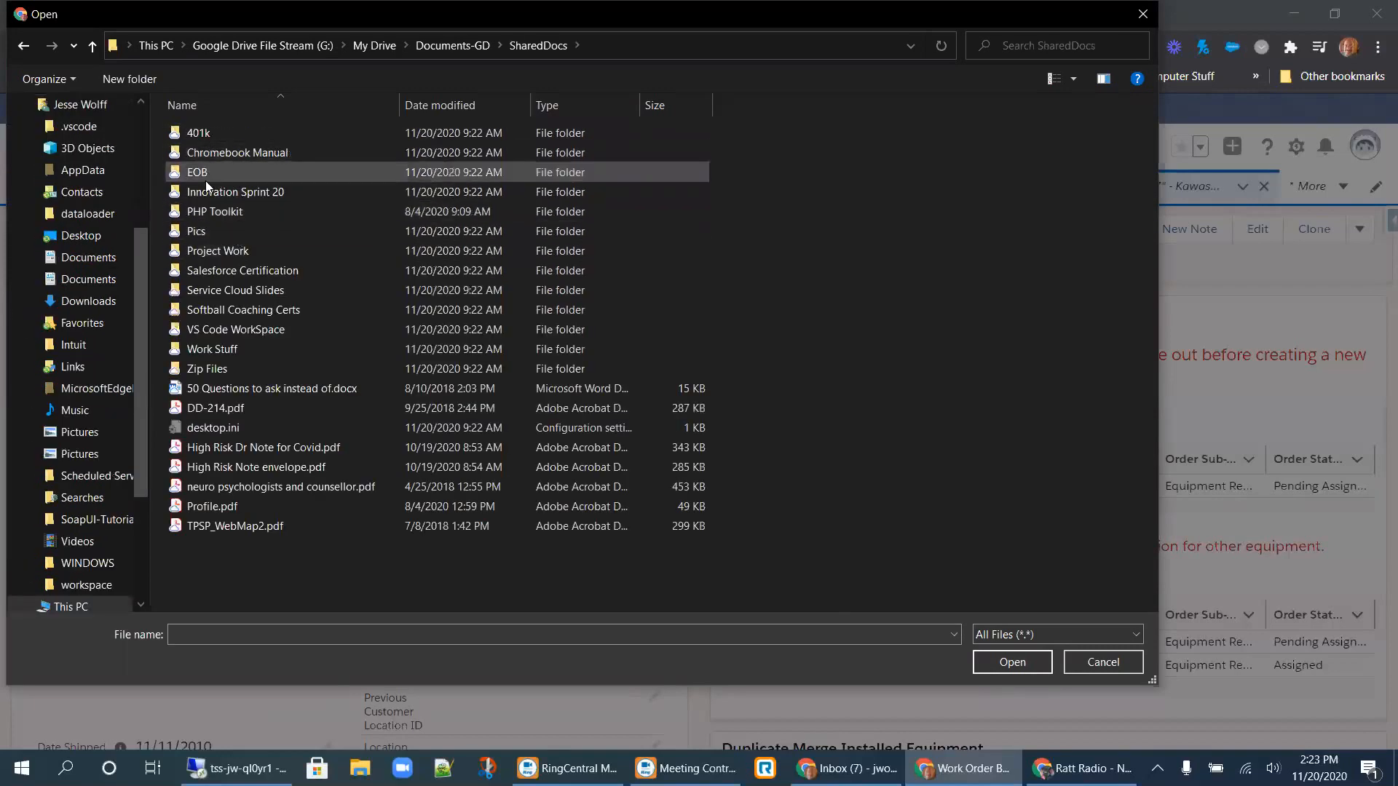
double_click(203, 227)
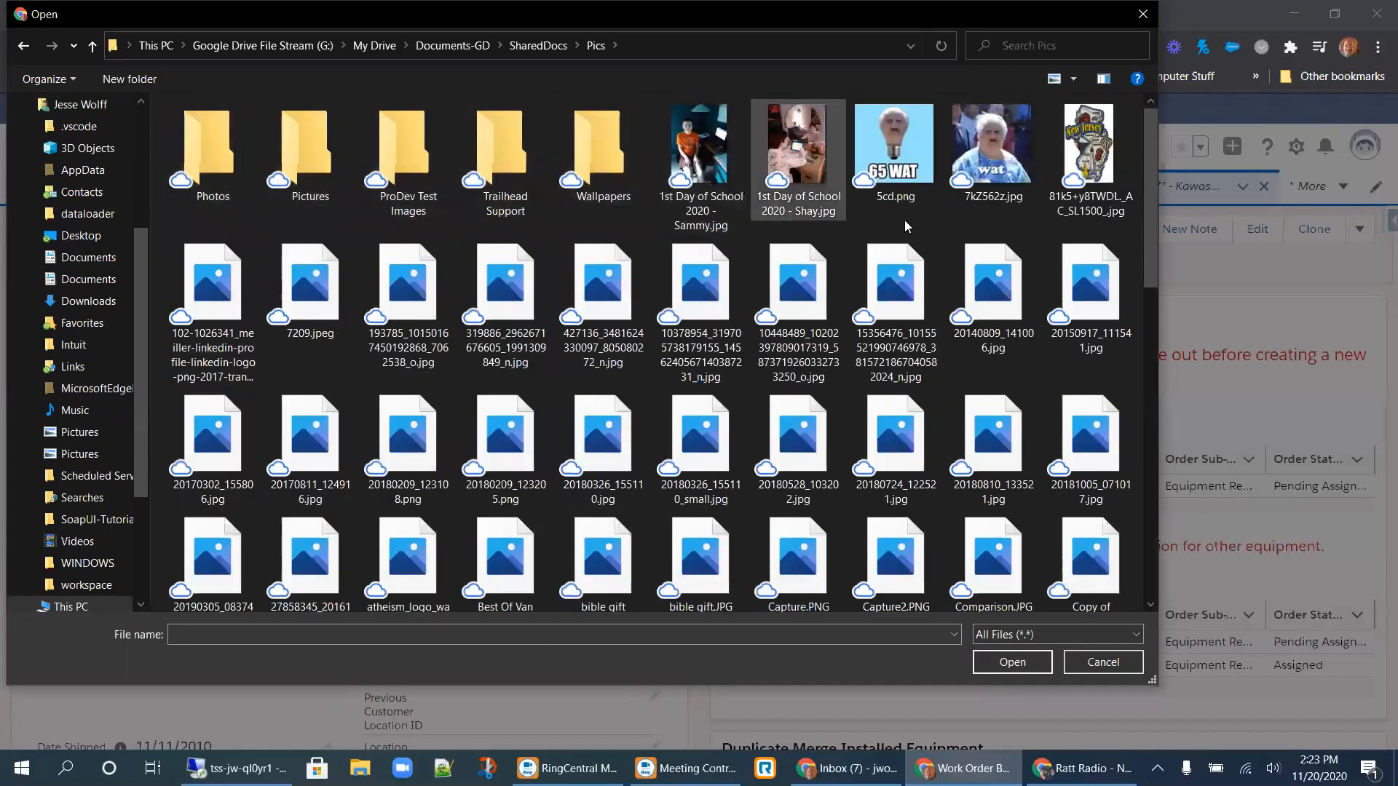
click(881, 193)
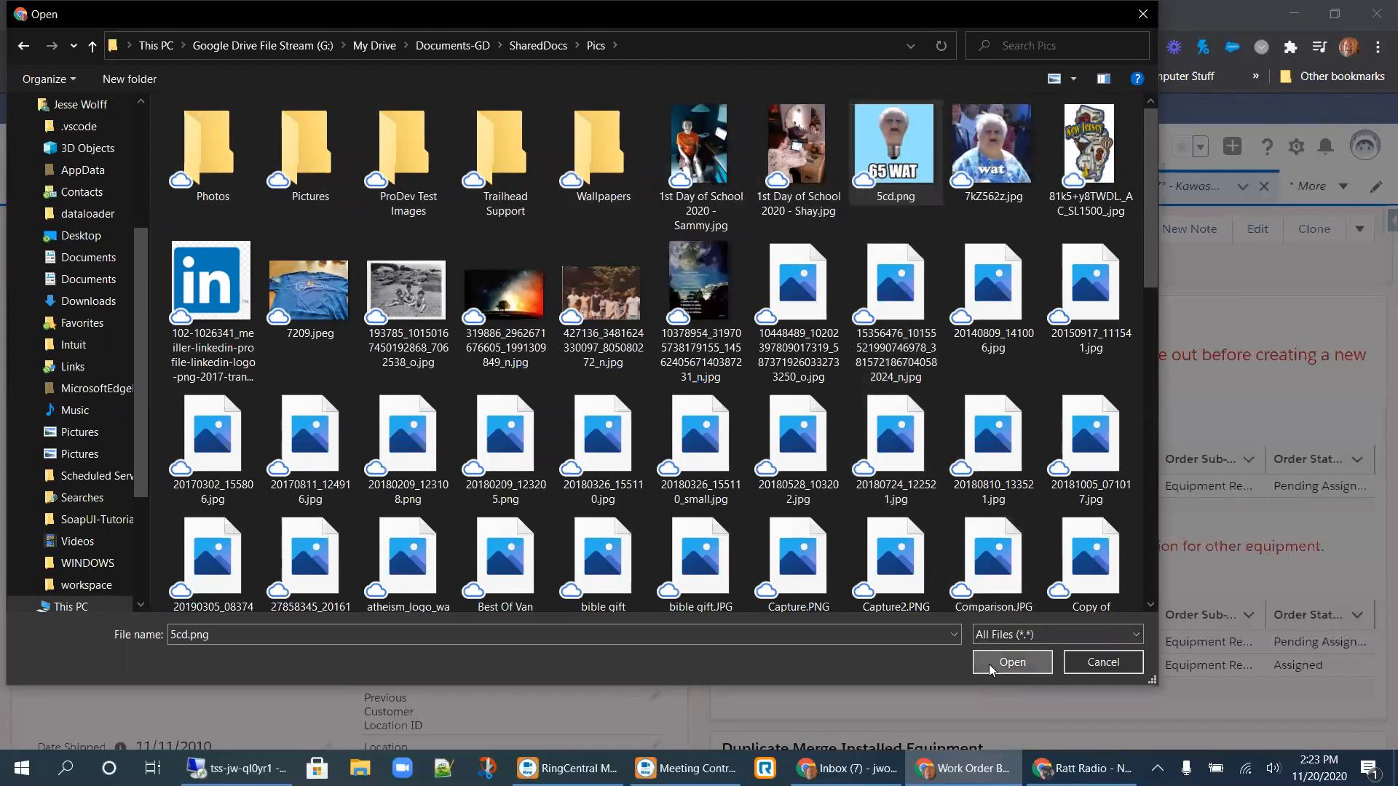
click(1011, 662)
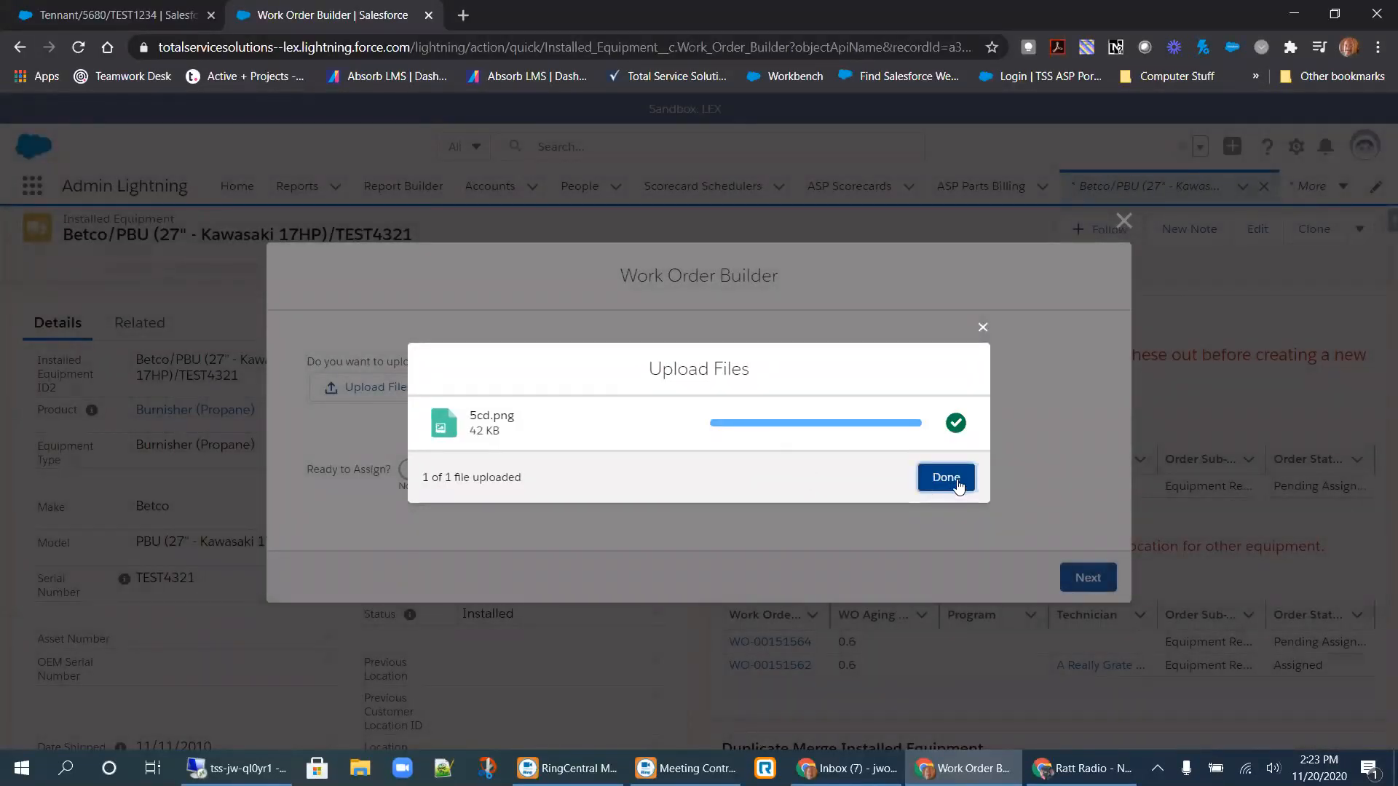
click(958, 486)
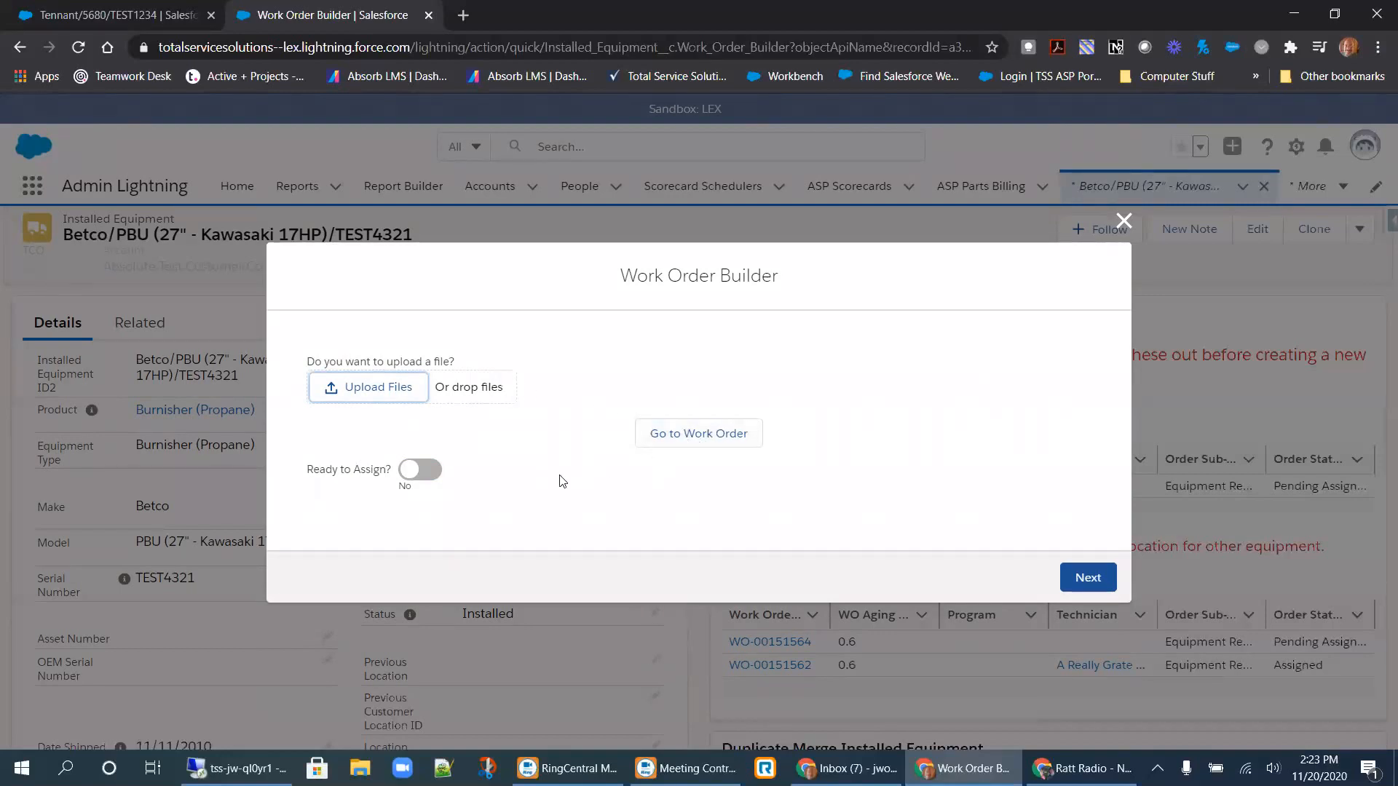
Mark the order as ready to assign and assign A Really Grate ASP Test (T) as its technician.
click(429, 475)
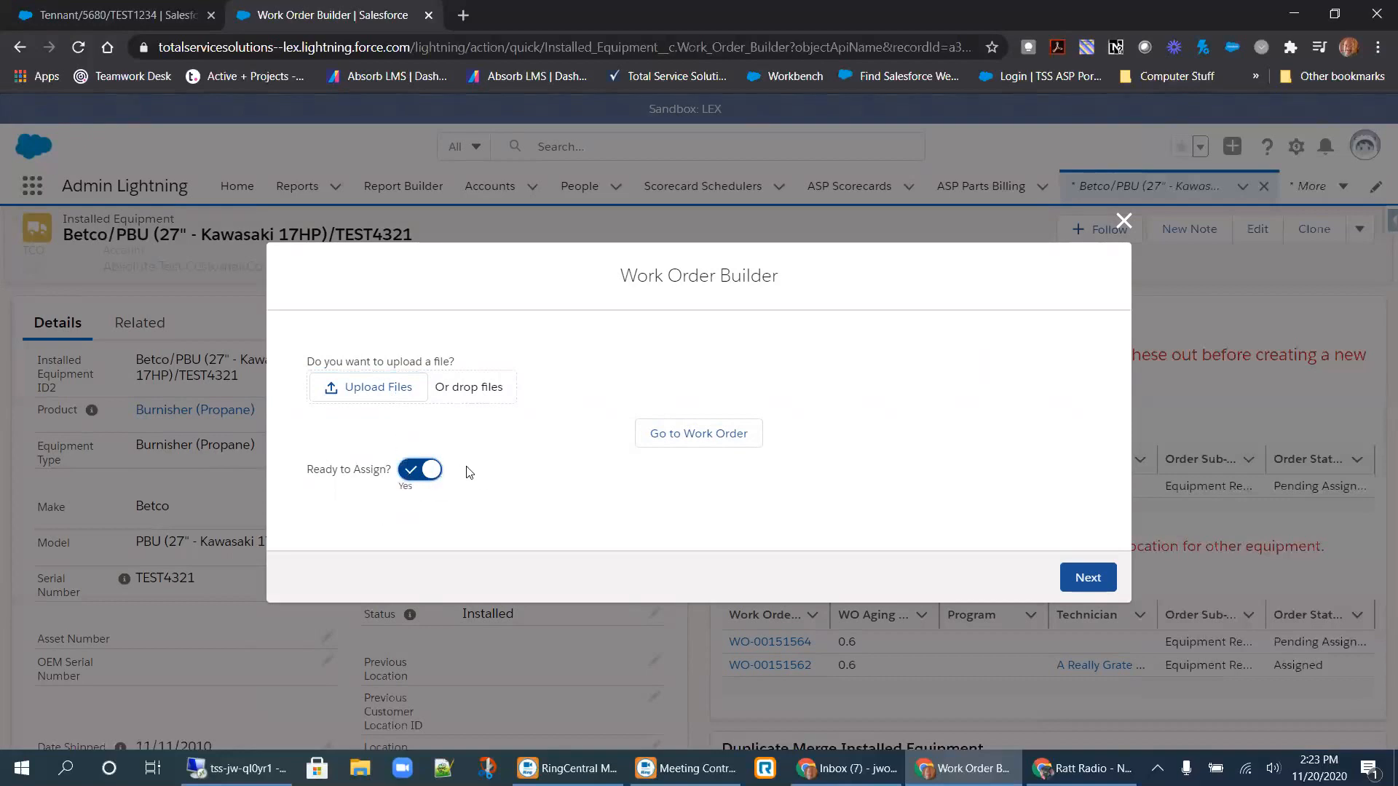
click(1072, 581)
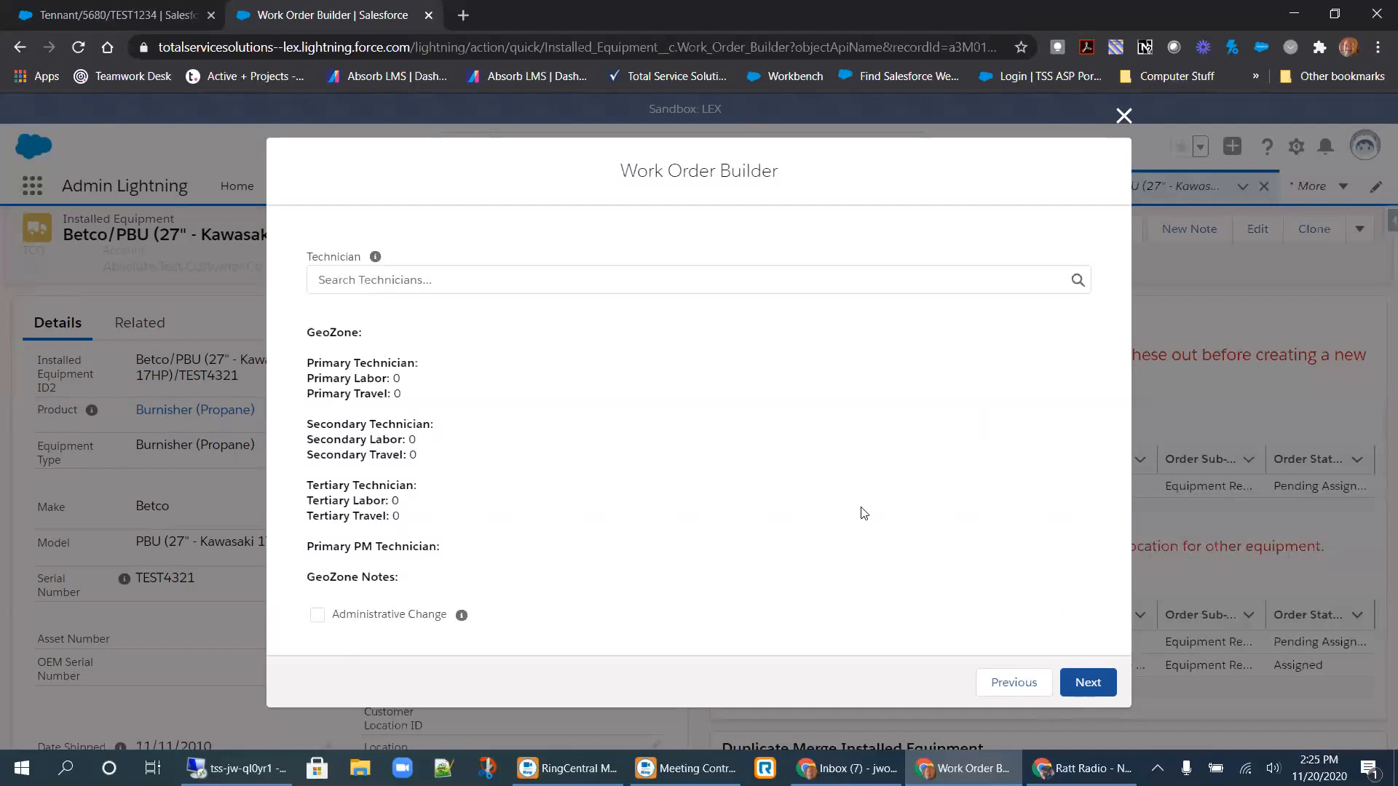
click(574, 278)
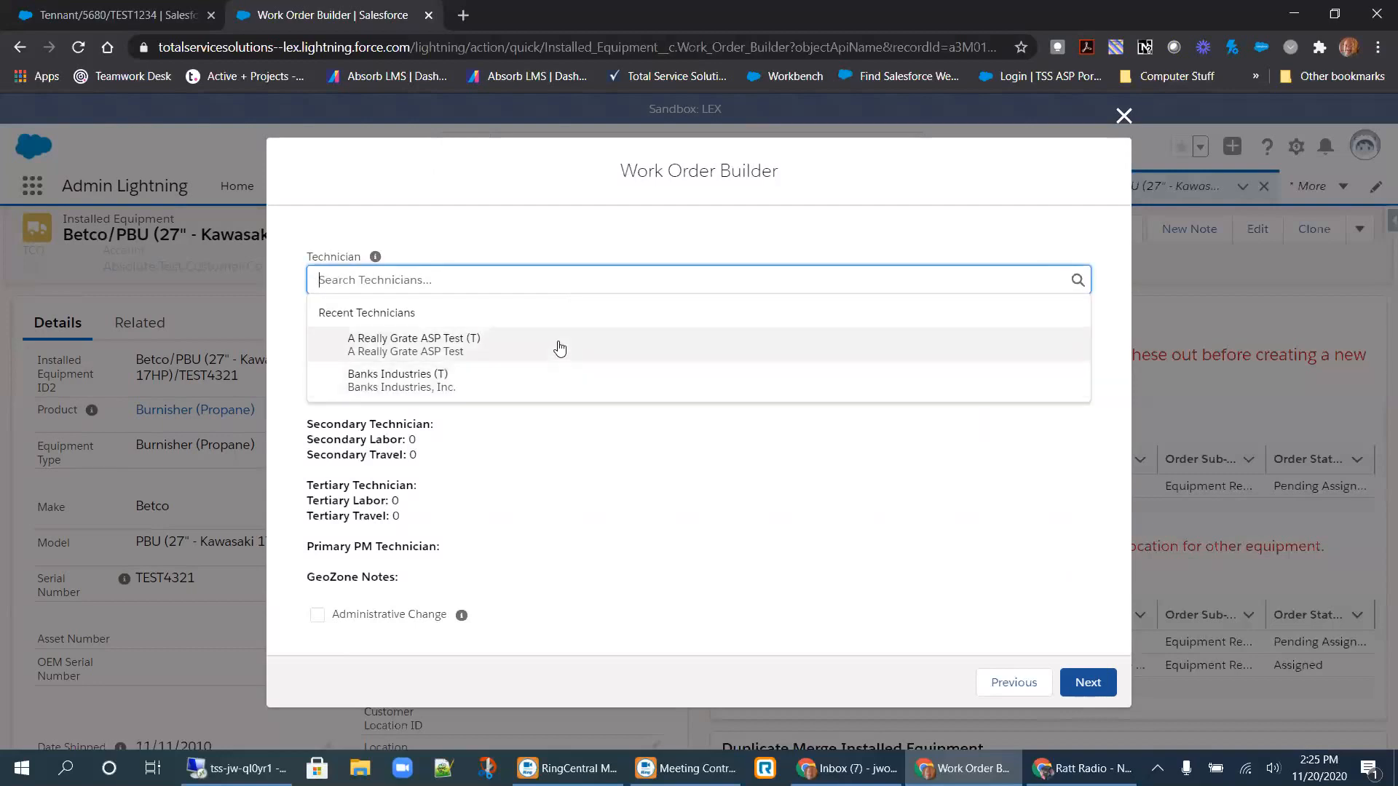
click(561, 348)
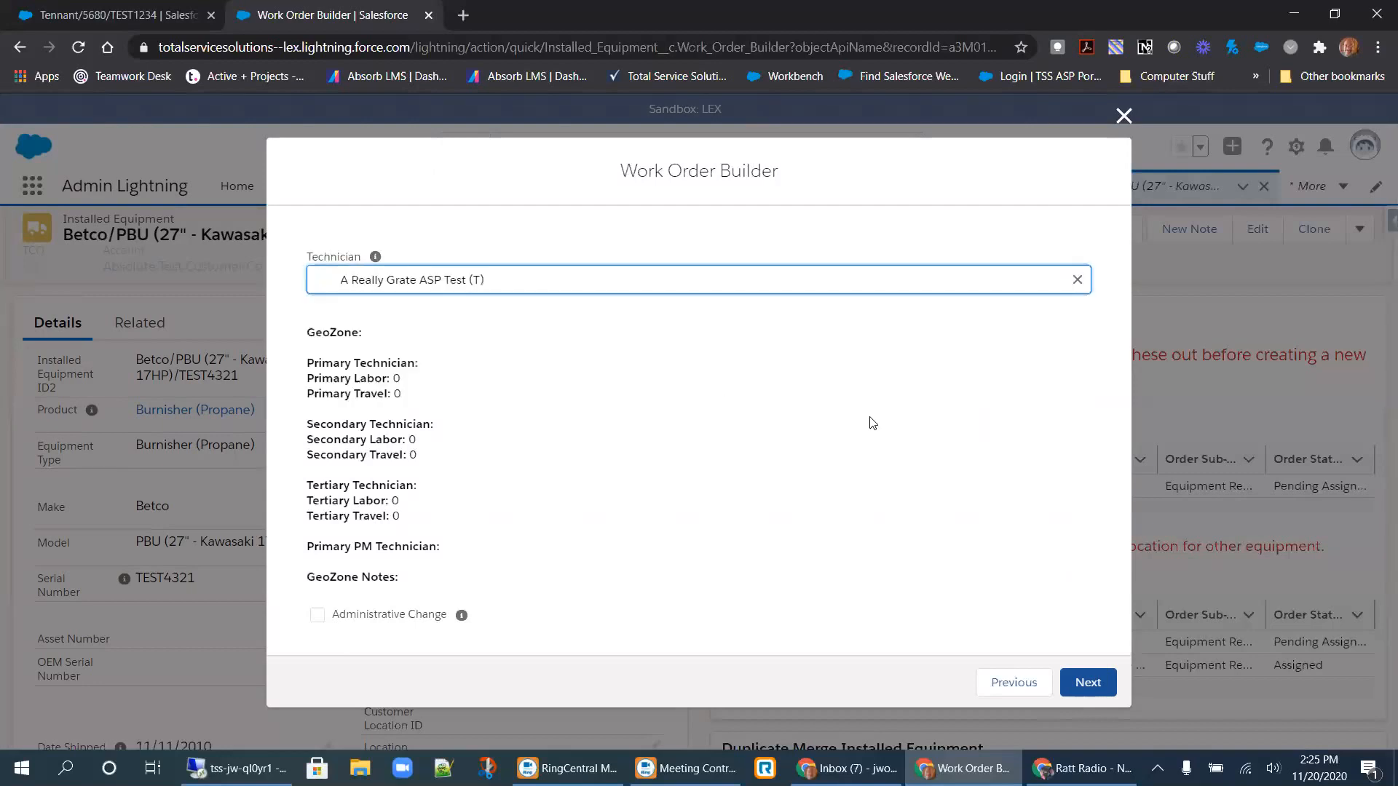
click(1088, 682)
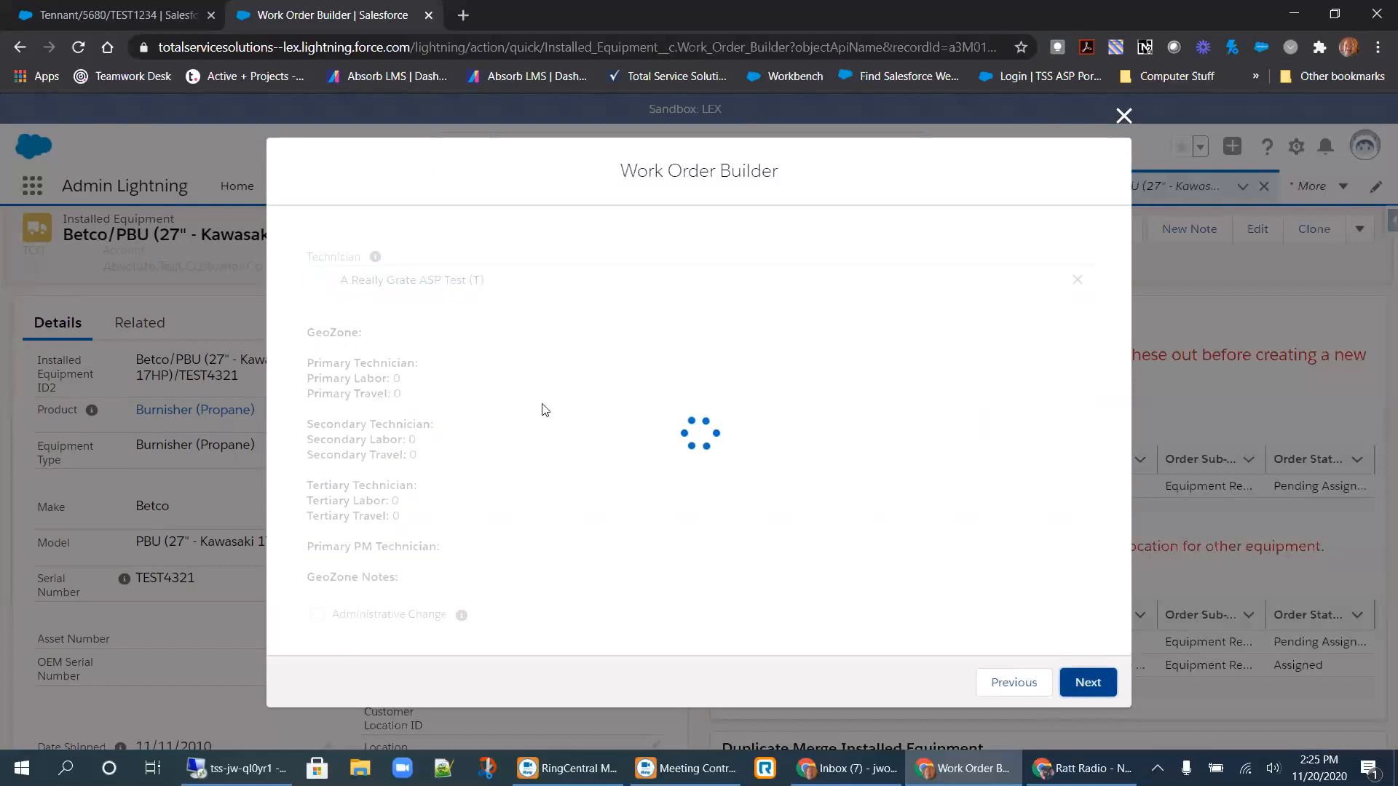
Give Other as the alternate assignment reason with the note "Because I said." and finish the Work Order Builder.
click(503, 389)
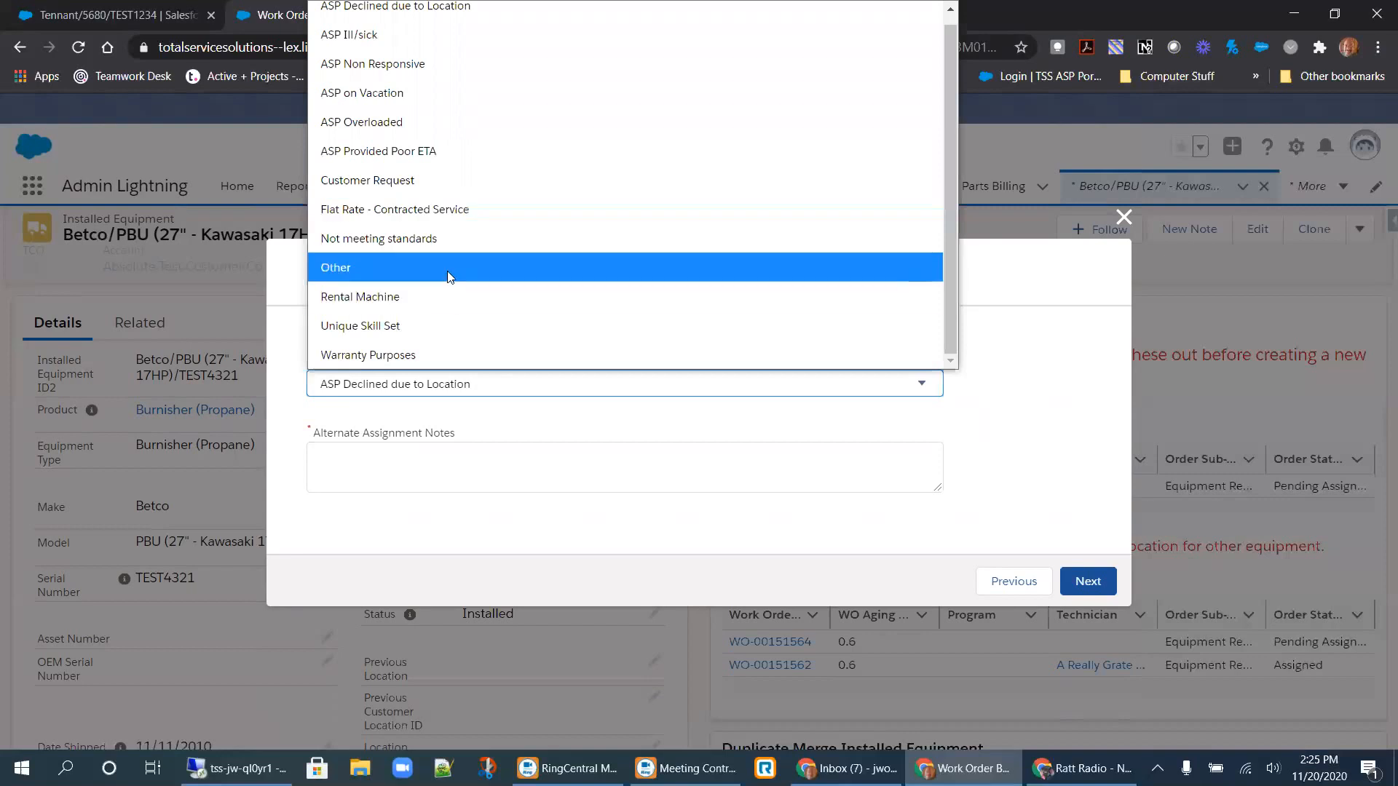
click(447, 269)
click(445, 481)
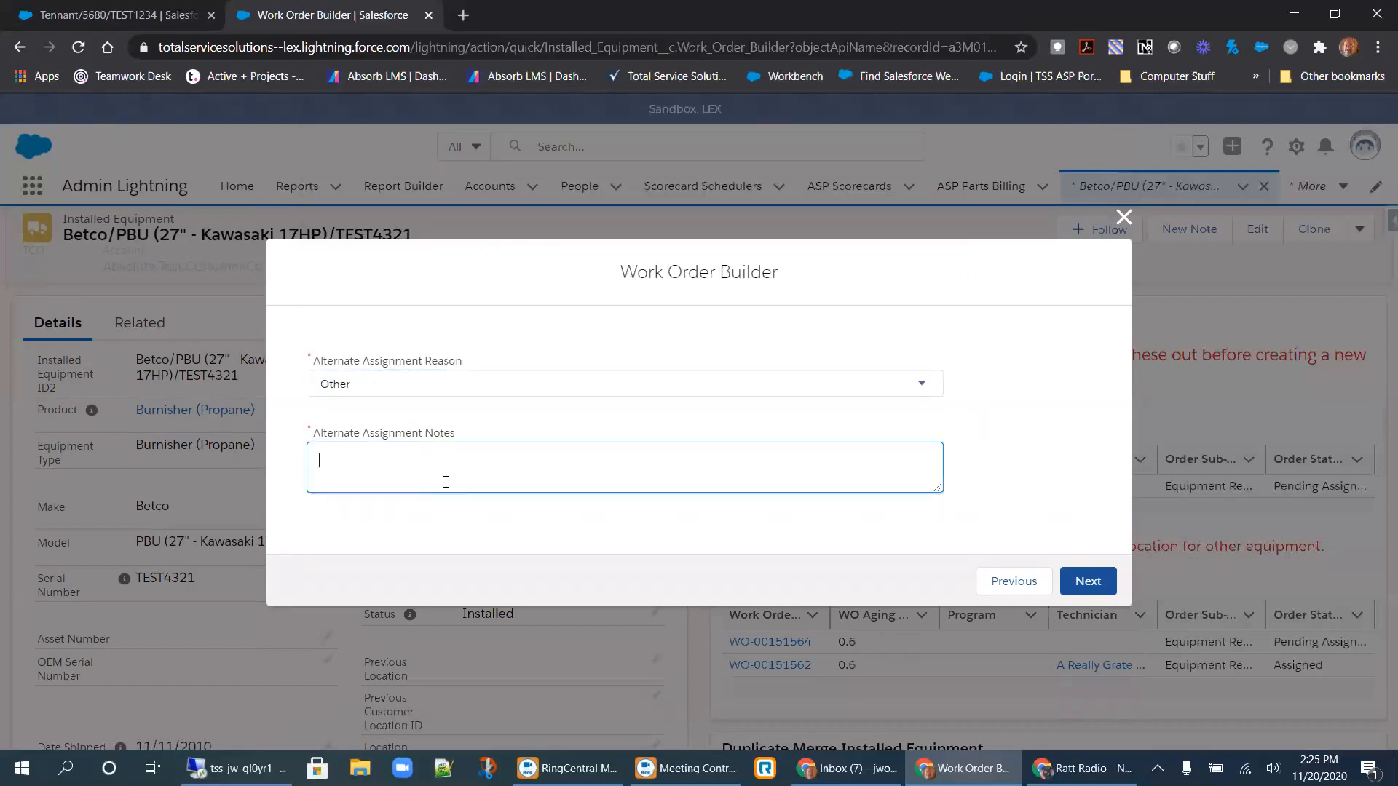
text(Because I said.)
click(1086, 580)
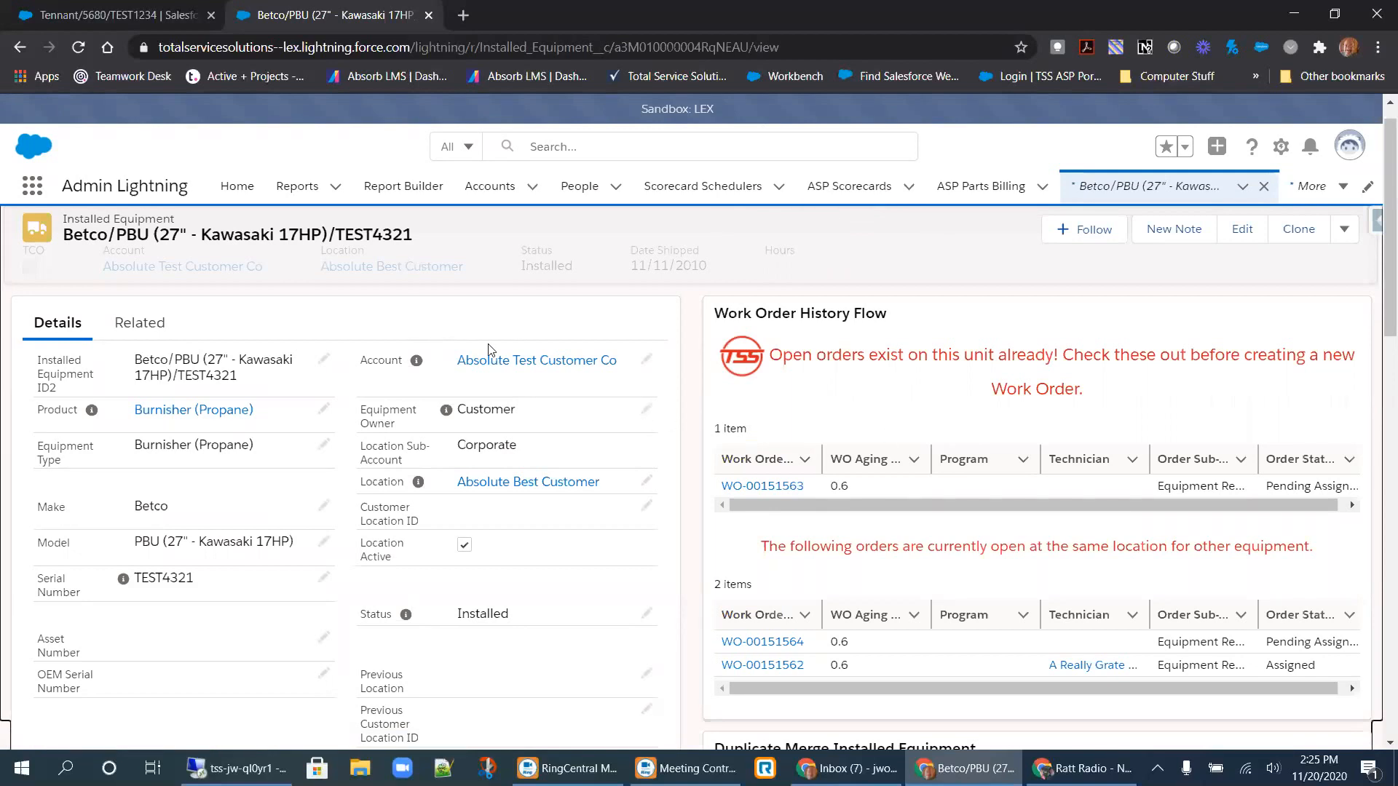
Open the newly created work order from the refreshed equipment record and preview its attached 5cd file.
click(78, 46)
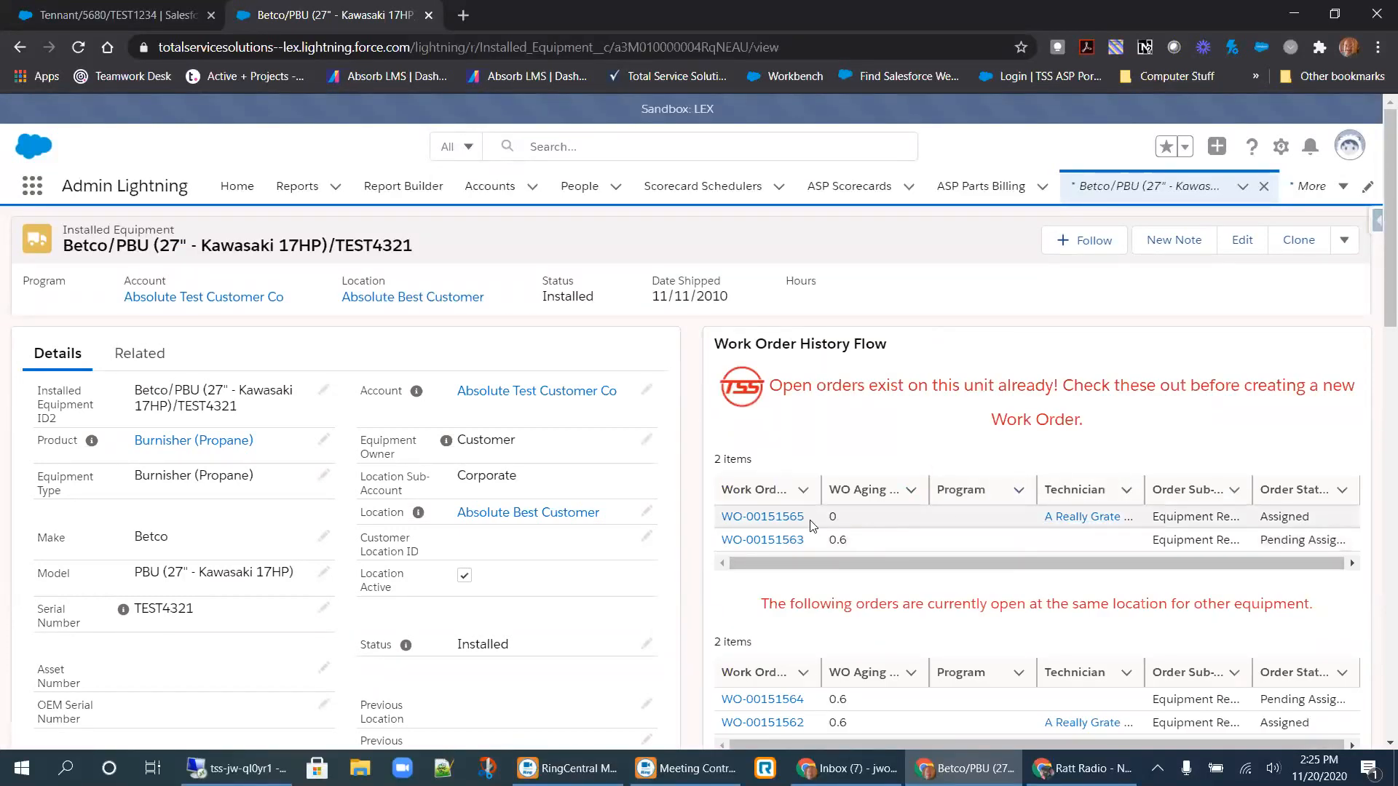
click(783, 519)
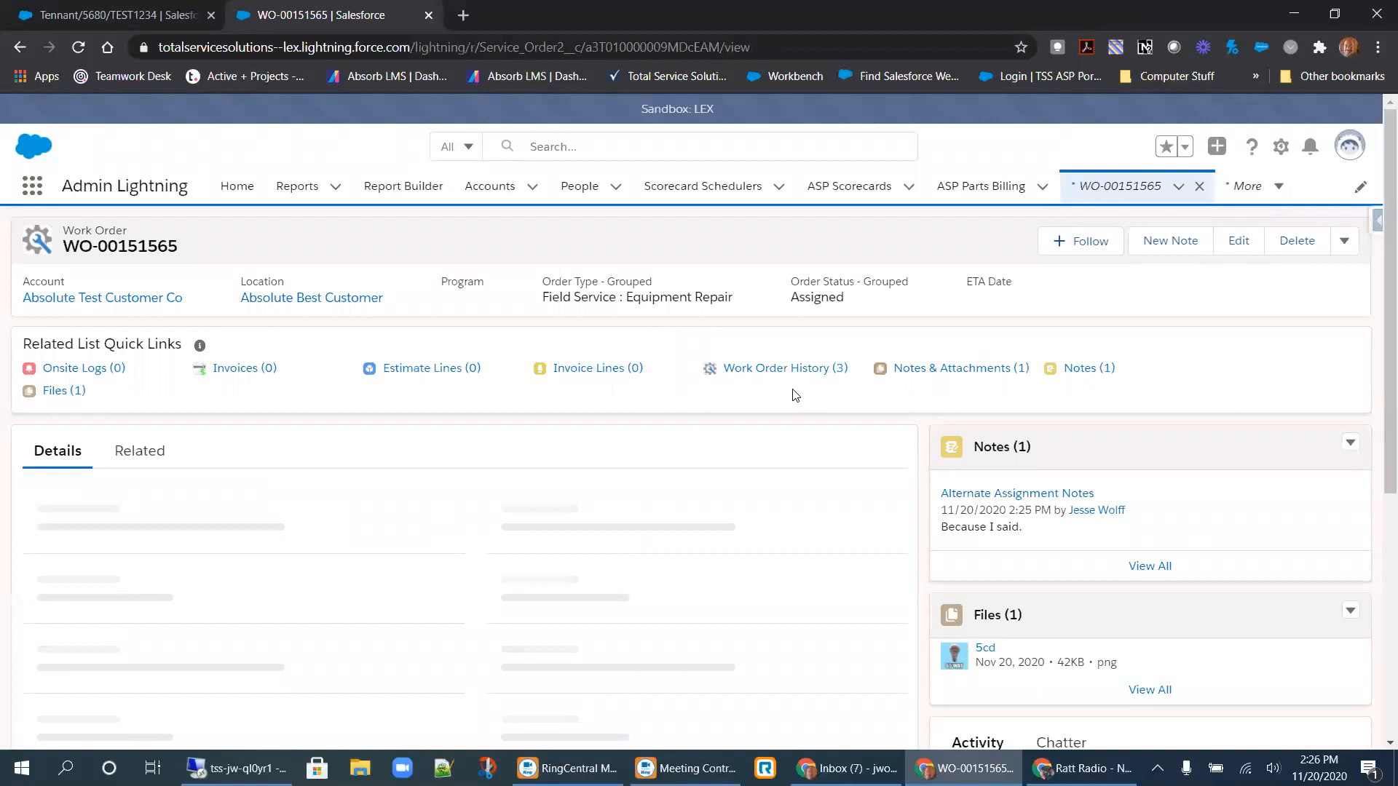
click(985, 648)
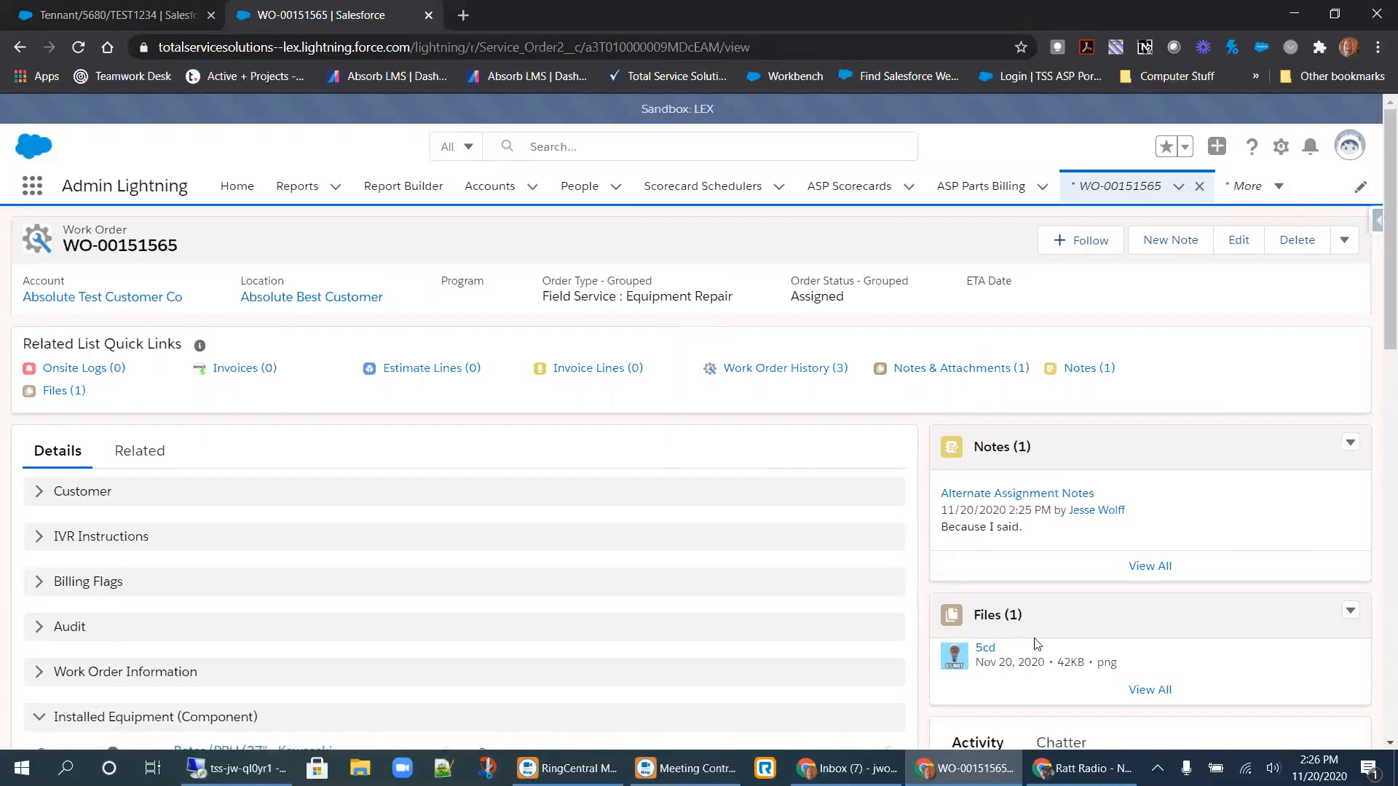
scroll(1096, 648, down, 2)
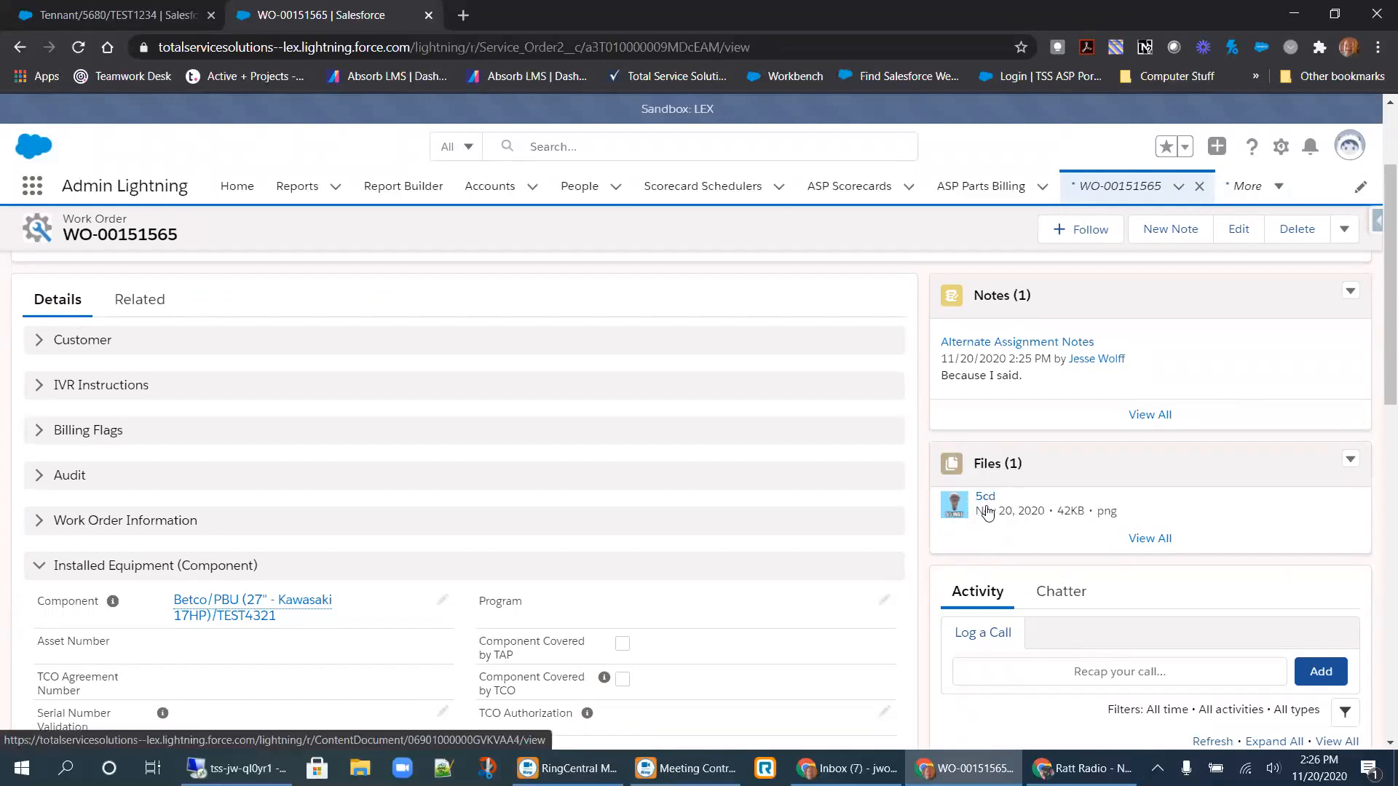
click(986, 497)
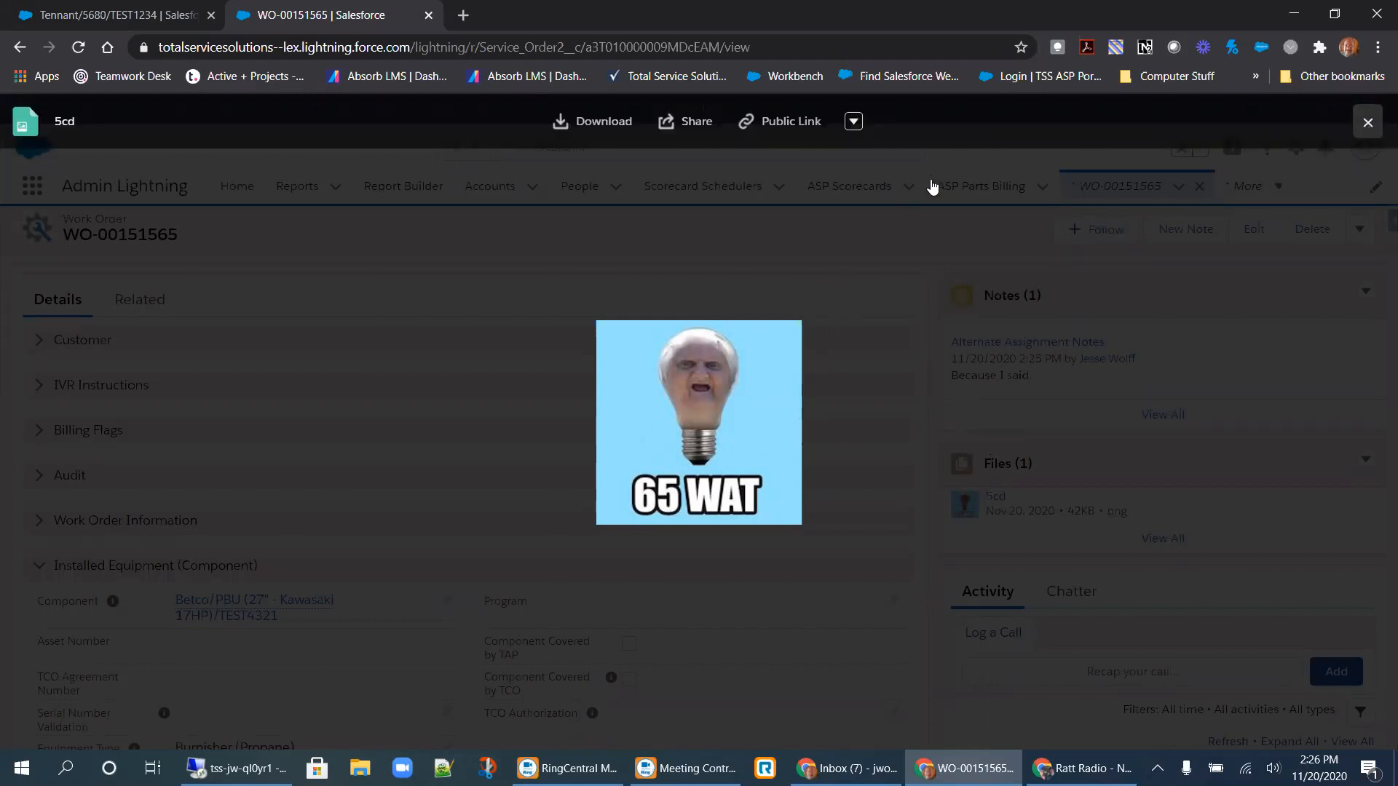
click(1365, 124)
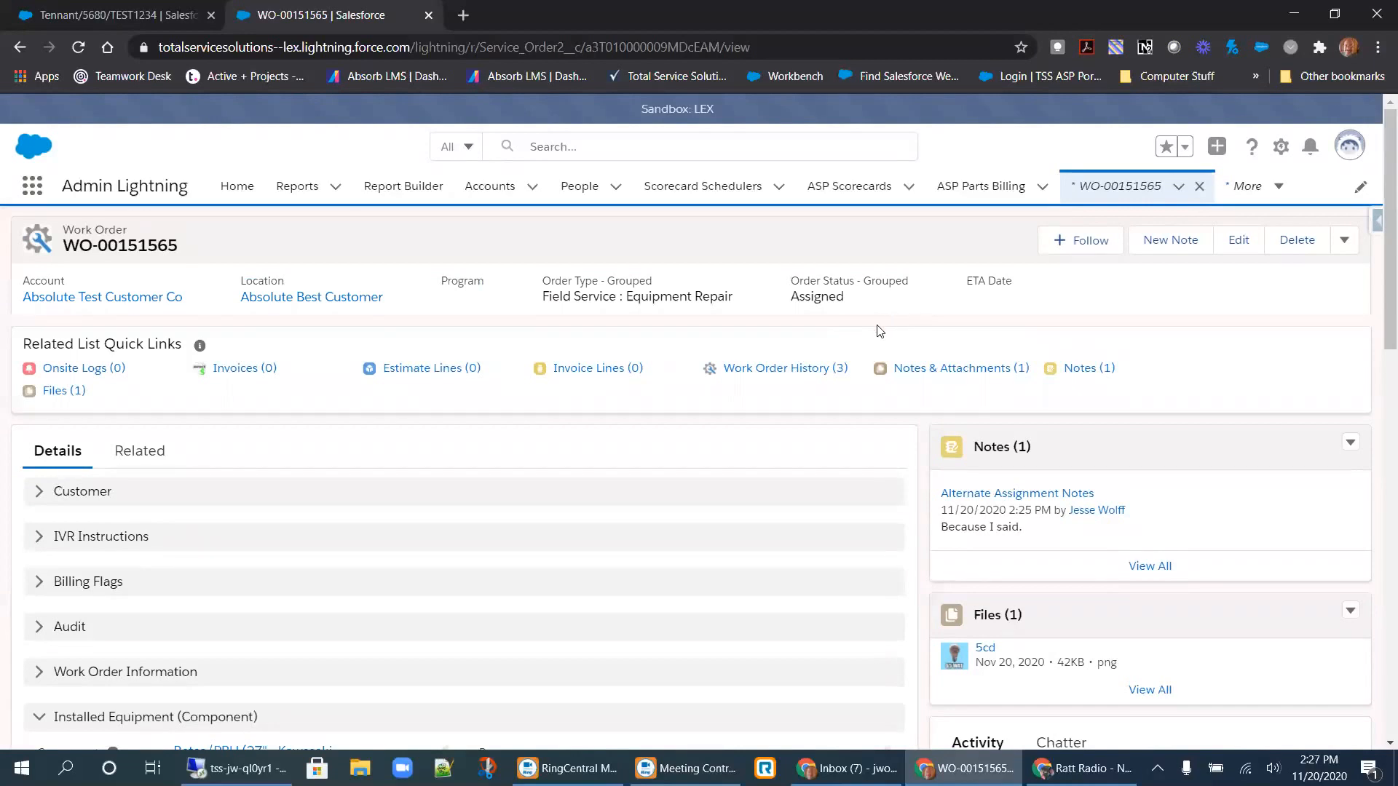
scroll(868, 342, down, 3)
scroll(869, 345, up, 3)
Switch to the Tennant/5680/TEST1234 equipment record and view its Update Installed Equipment form, leaving without saving.
click(171, 16)
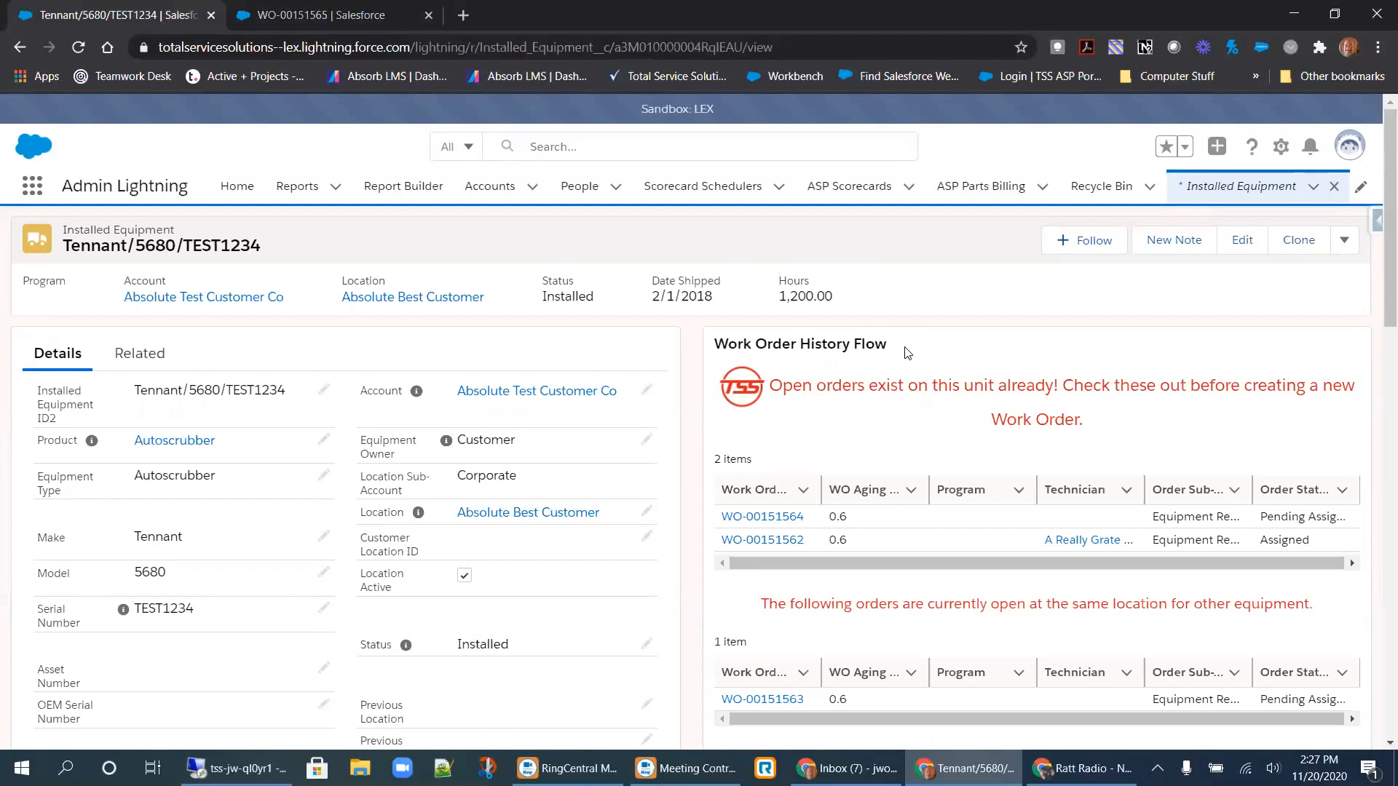
click(1347, 242)
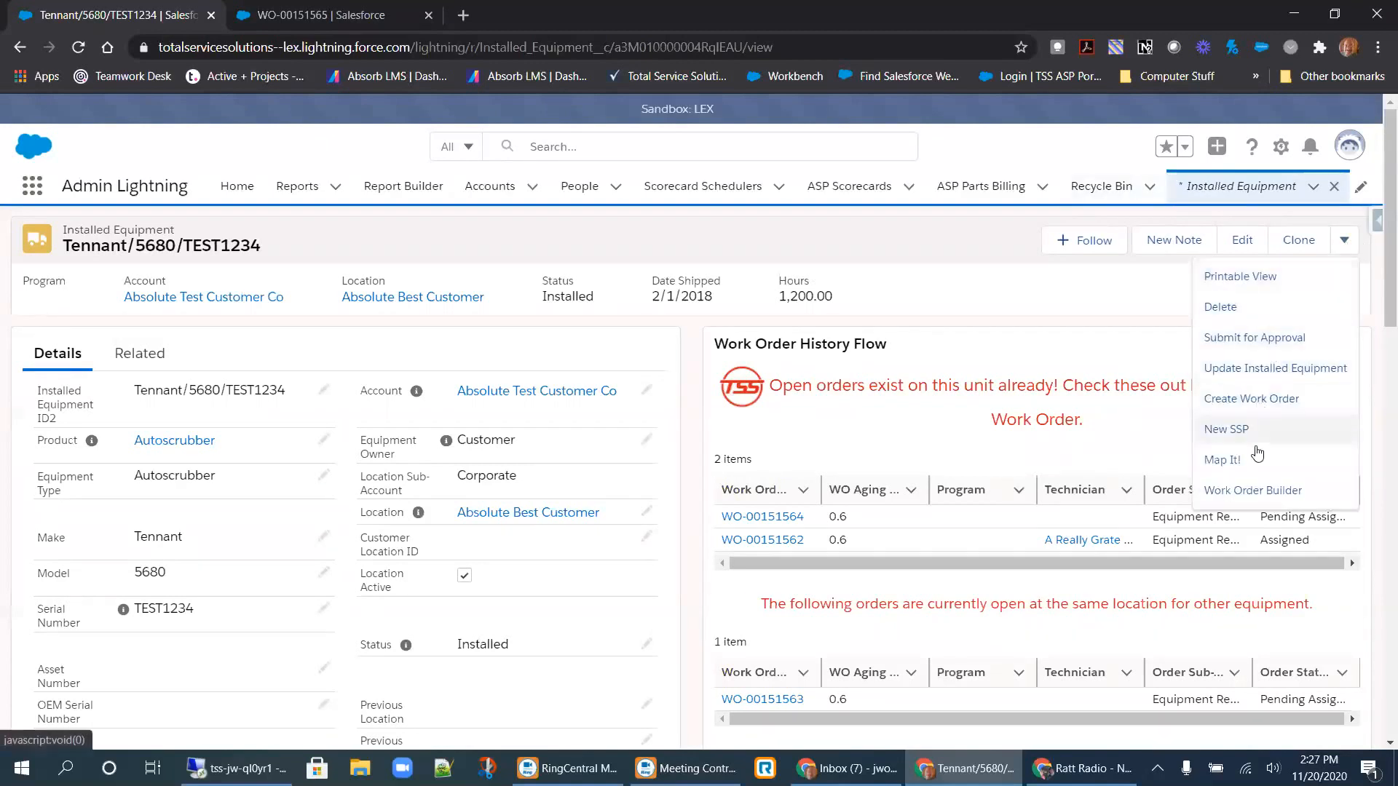
scroll(1289, 408, down, 2)
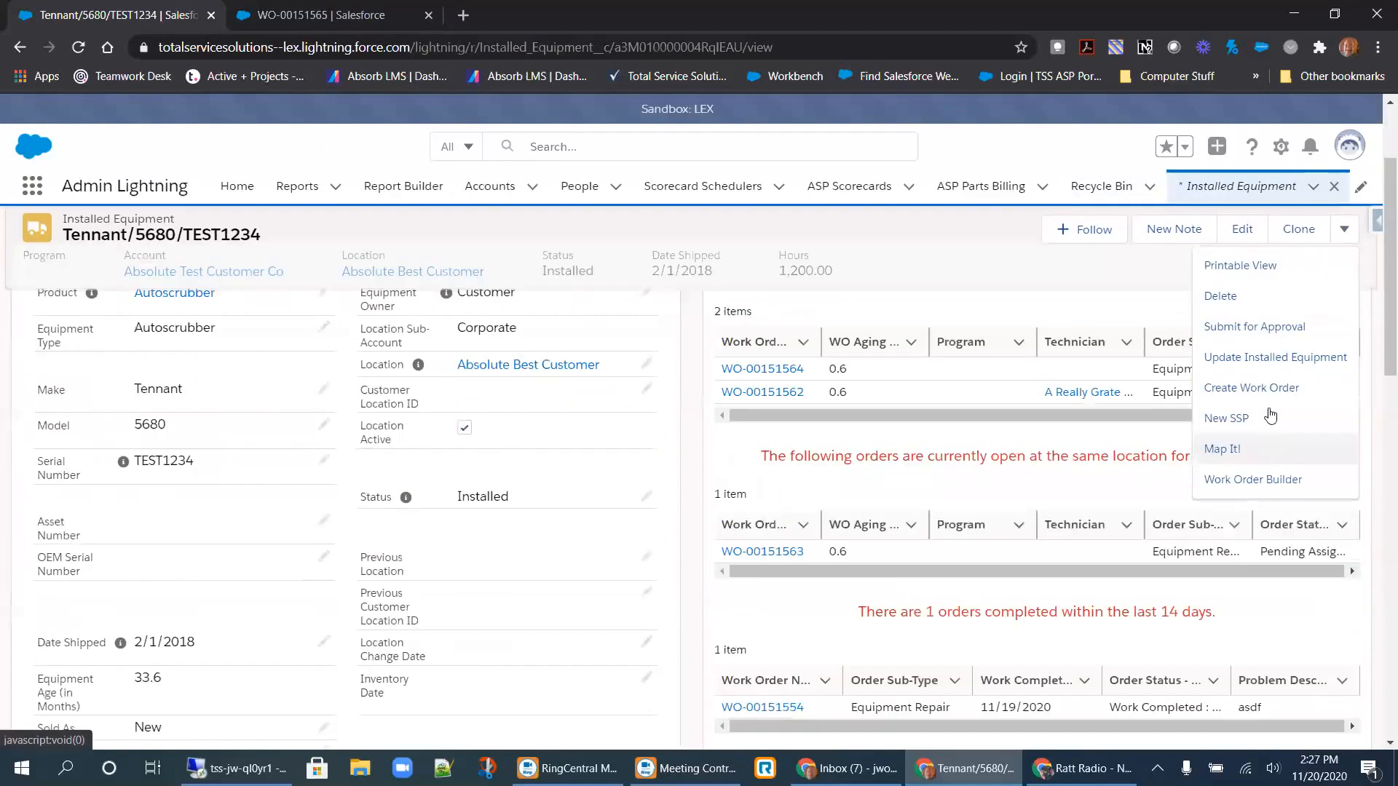
scroll(1290, 378, up, 2)
click(1286, 363)
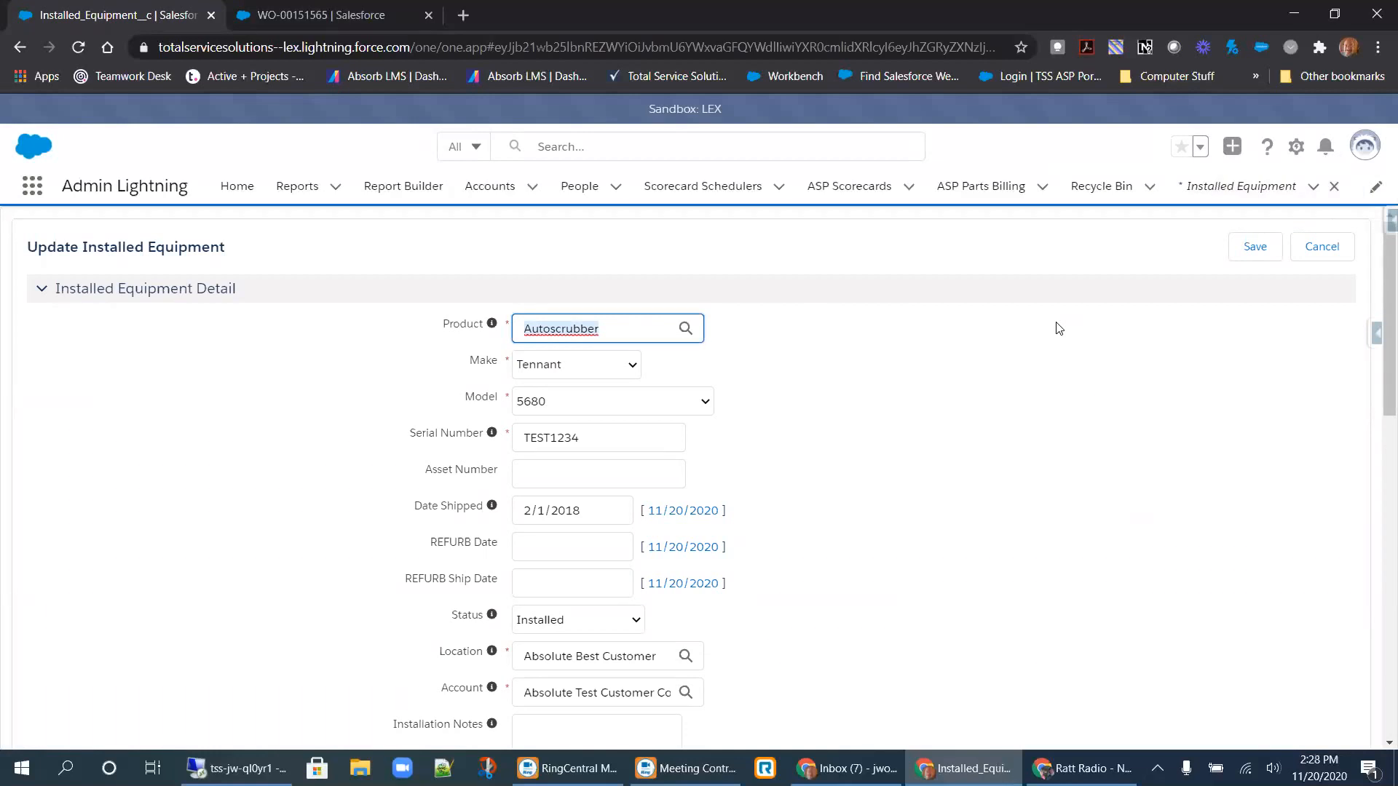
click(1318, 253)
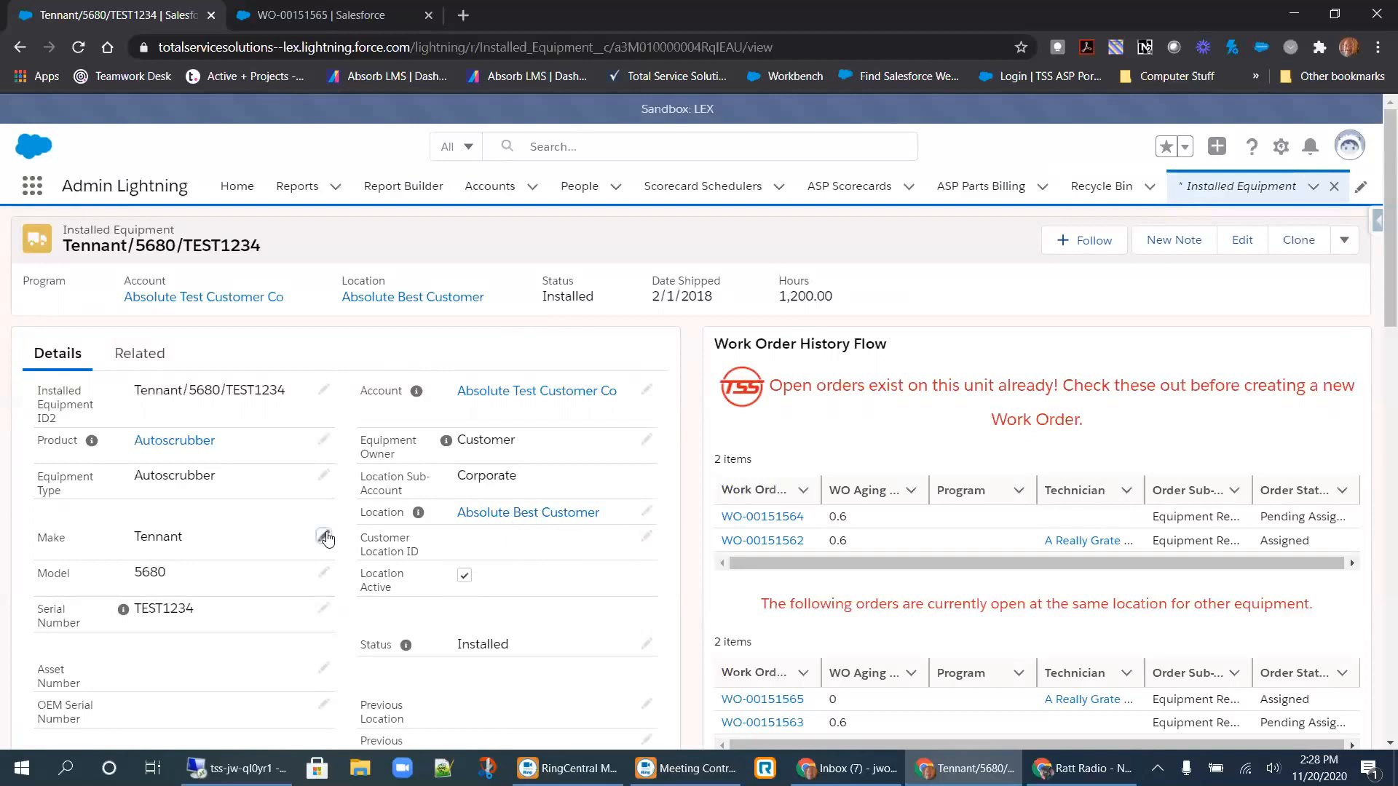
Open the Tennant record's details for inline editing, look through the editable fields, and cancel the edit.
click(324, 537)
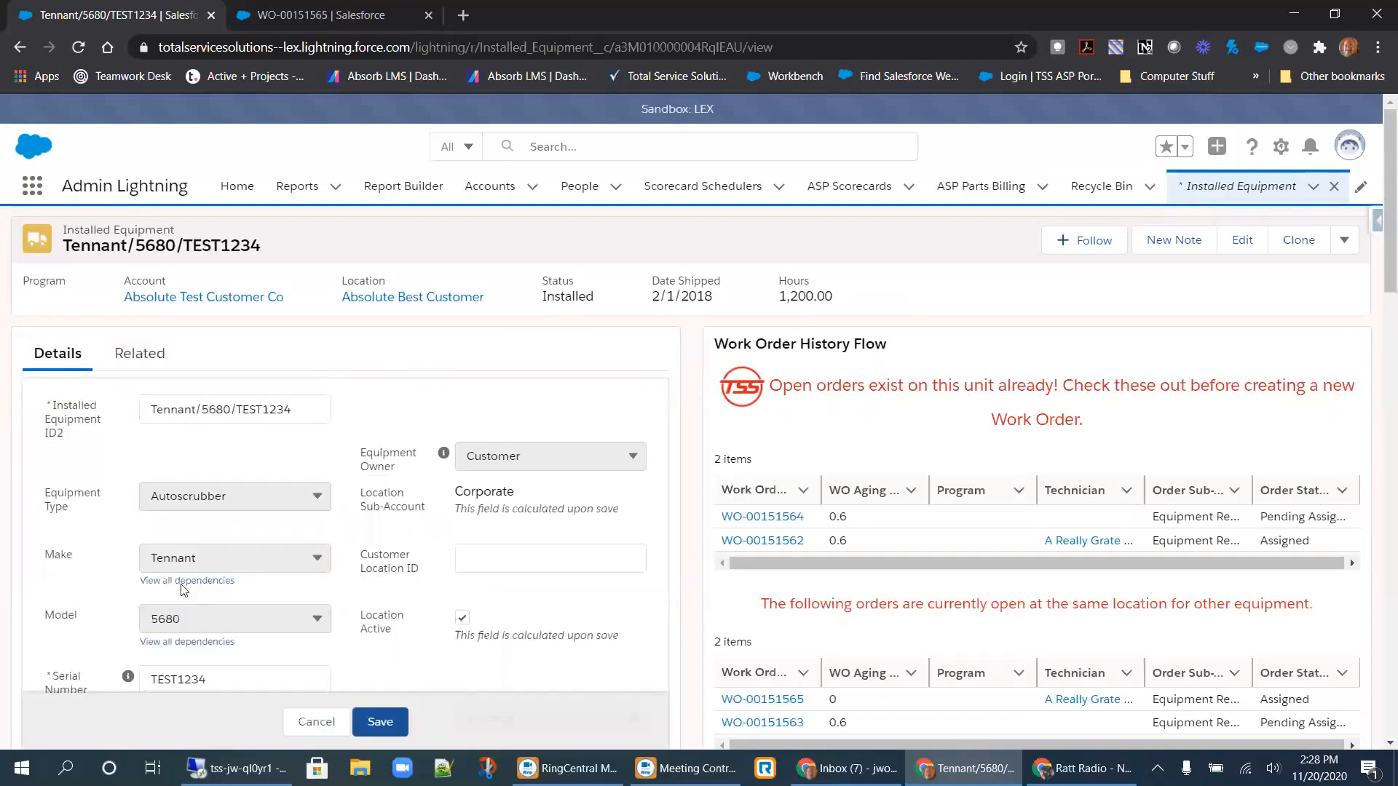
scroll(368, 554, down, 3)
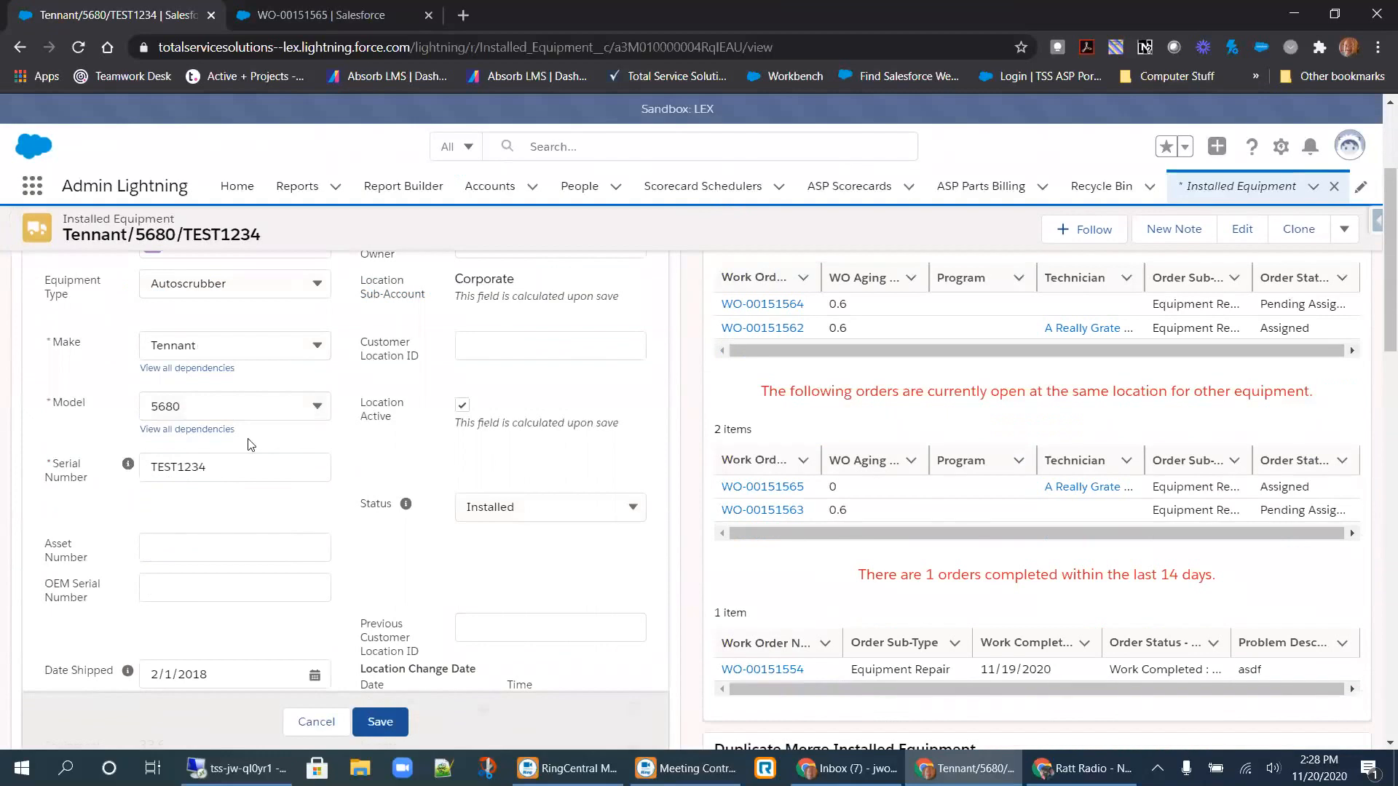
scroll(384, 622, down, 2)
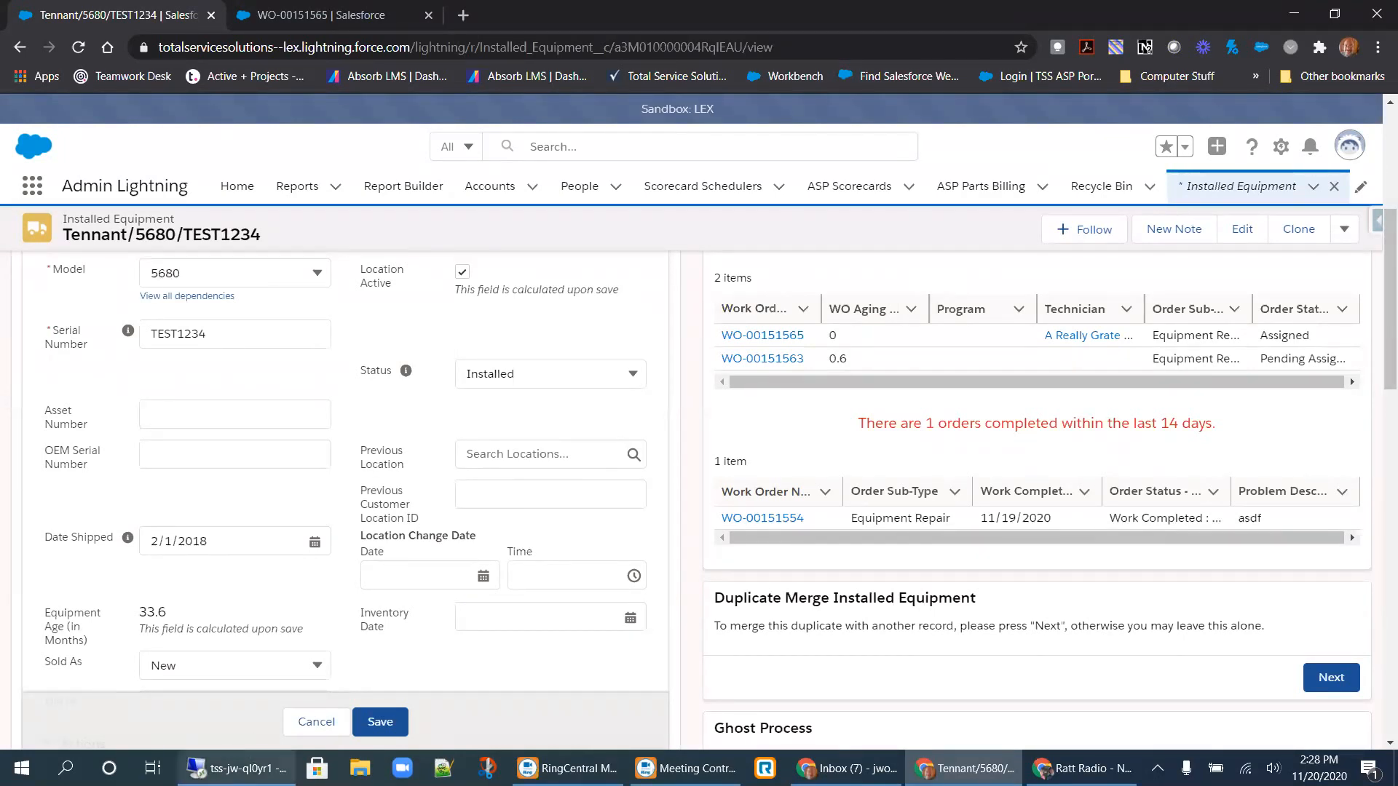
click(324, 720)
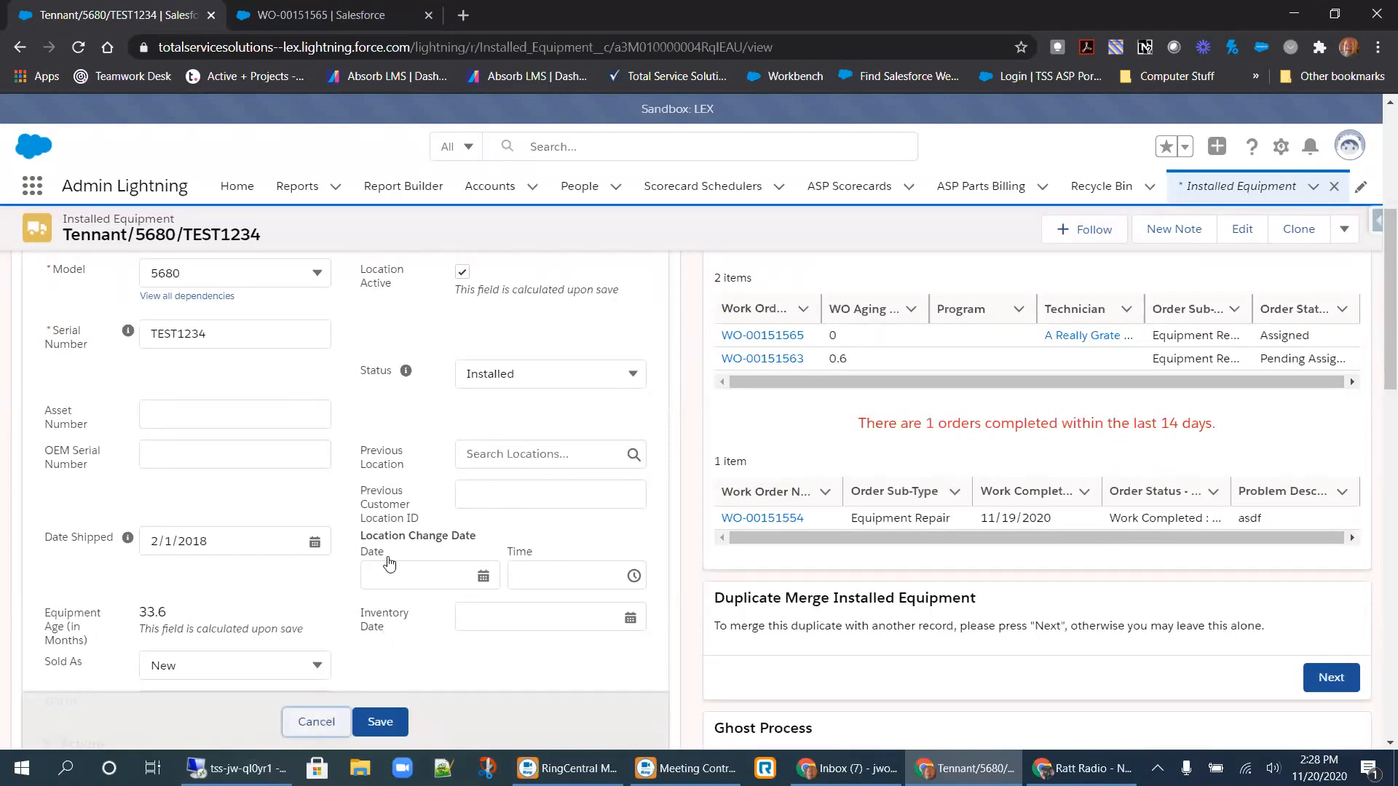
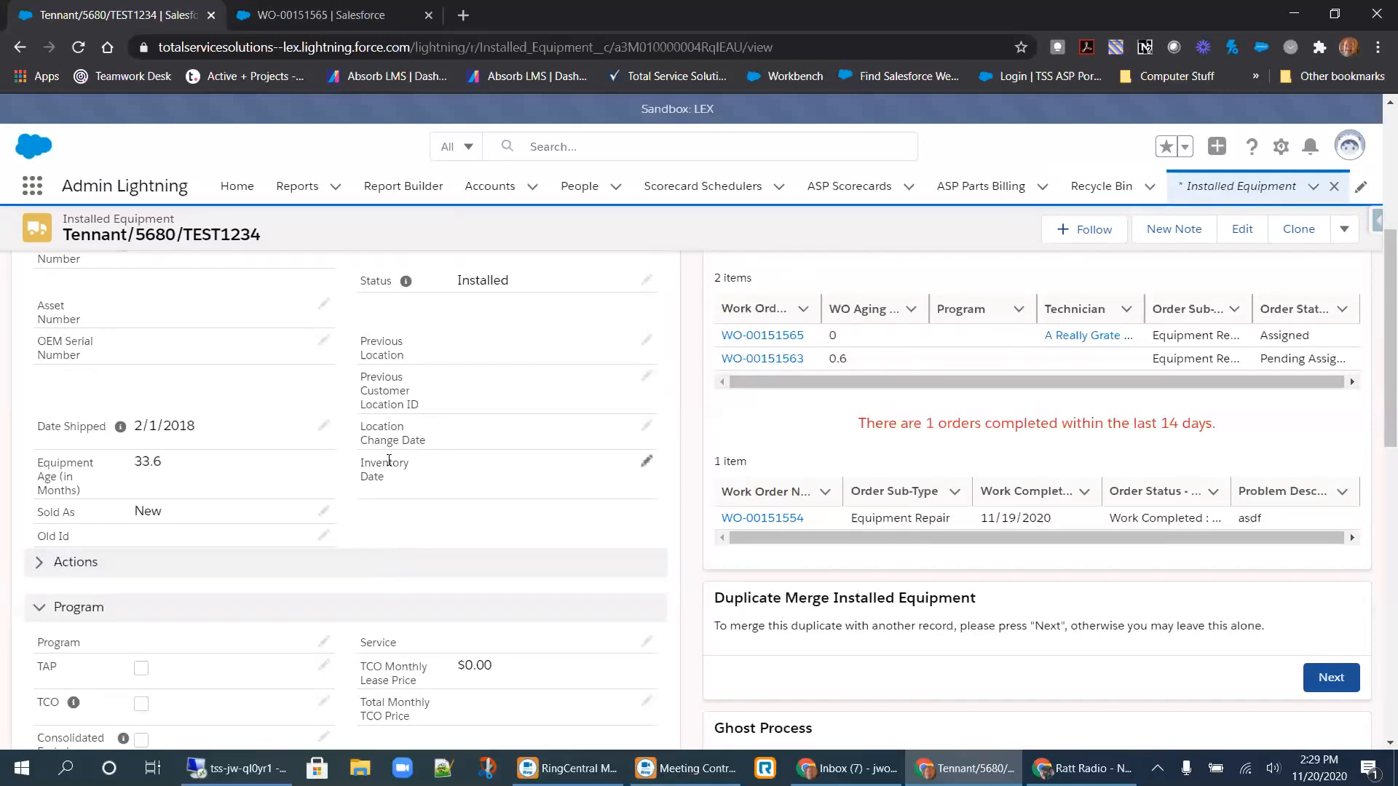
Review the Tennant record's Work Order History Flow, including open orders and orders completed within the last 14 days.
scroll(742, 437, up, 4)
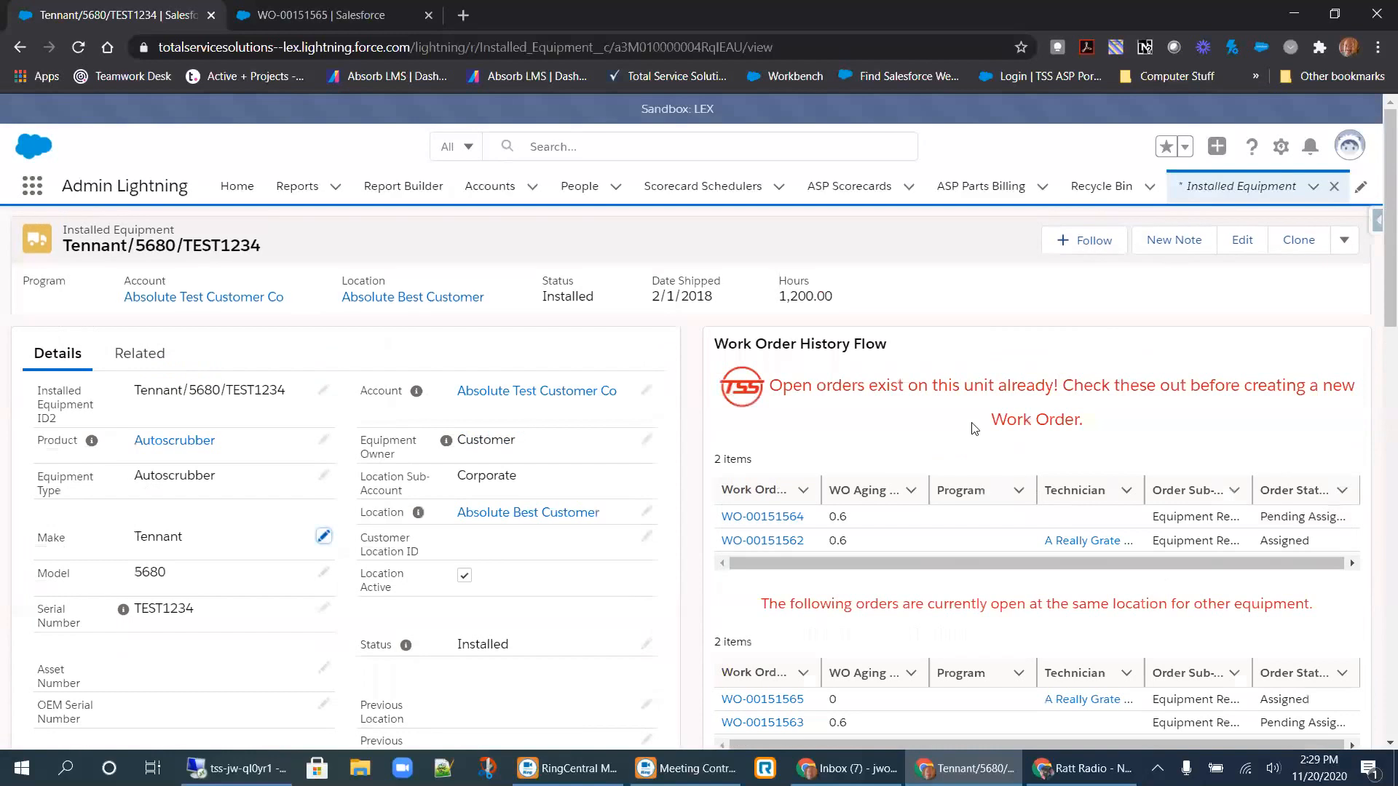
scroll(1043, 472, down, 3)
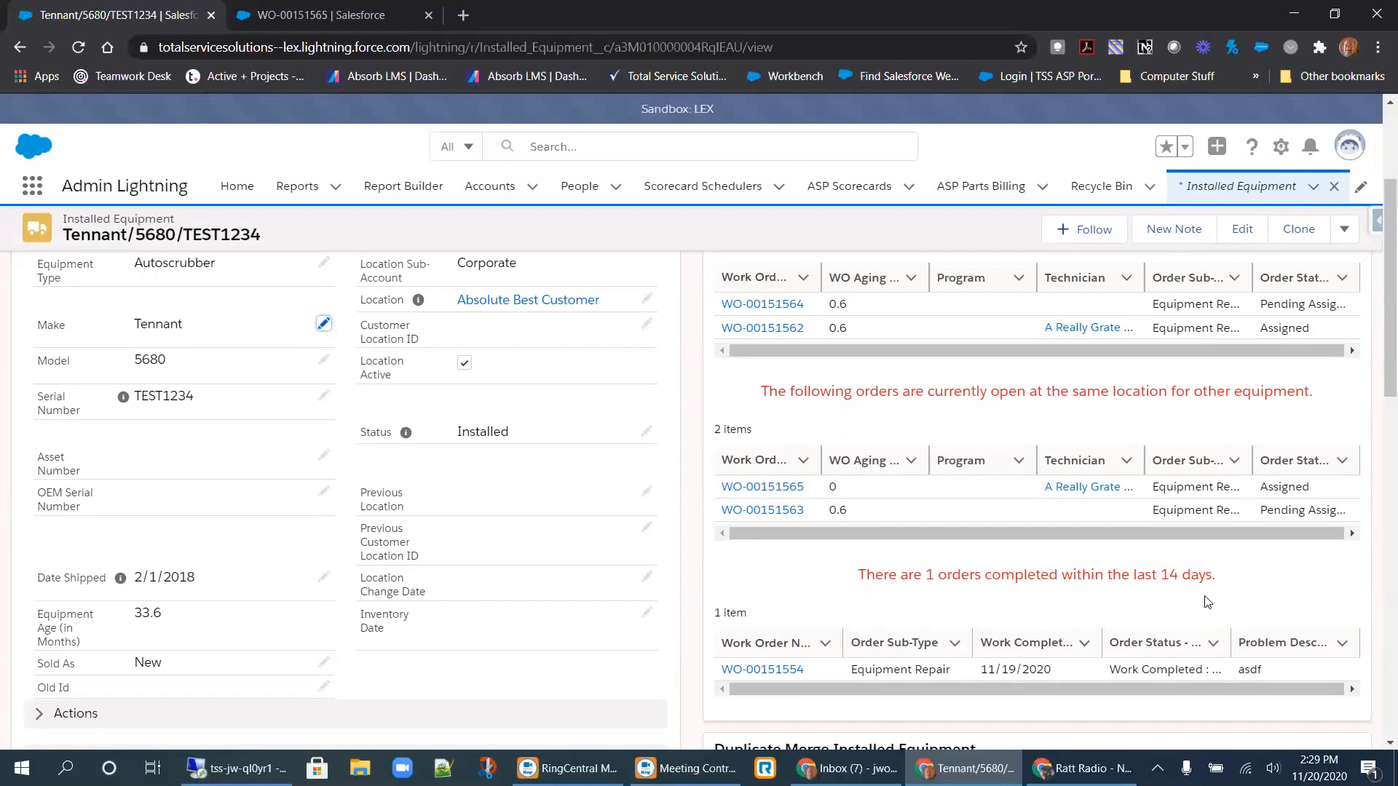
scroll(1209, 601, down, 2)
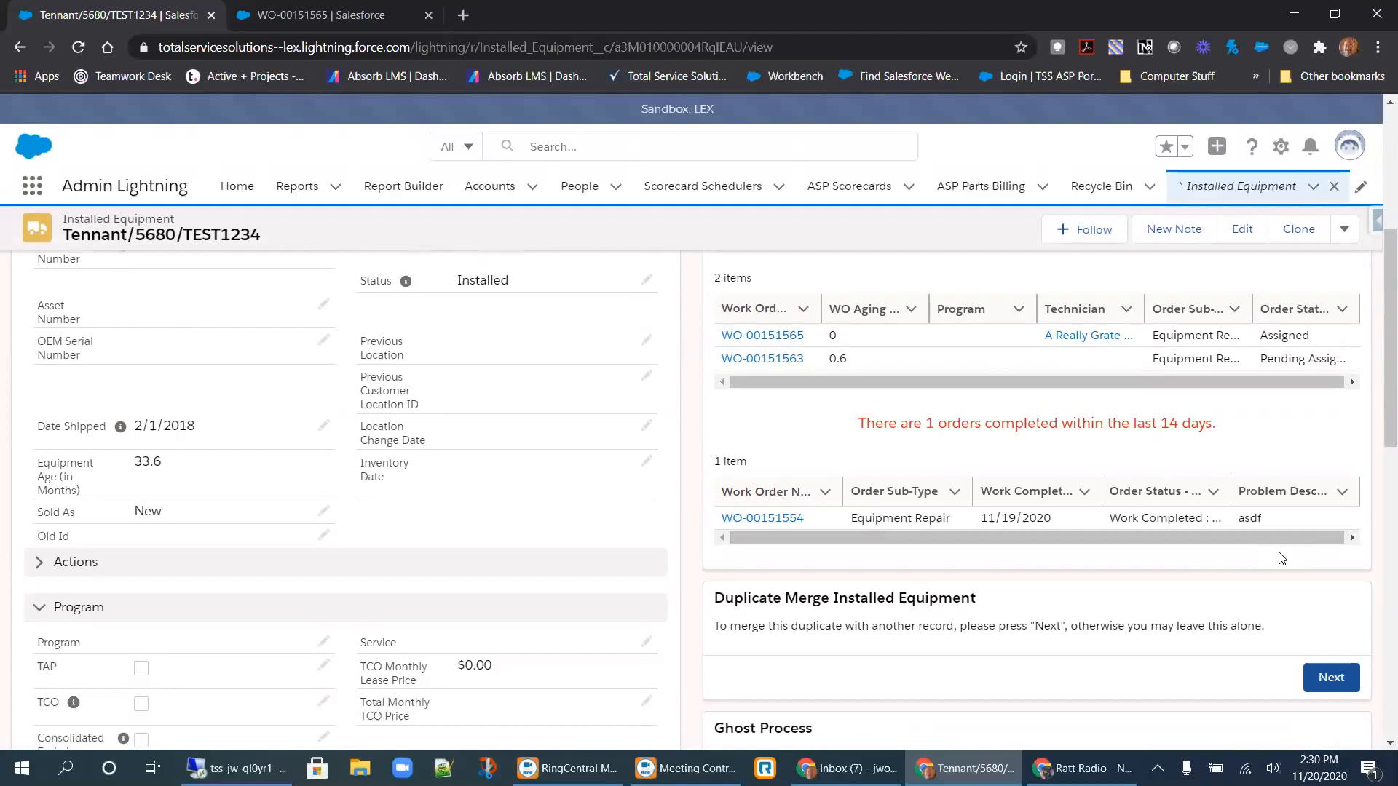
Compare the open orders on the Tennant unit with the orders completed within the last 14 days in its Work Order History Flow.
scroll(1281, 557, up, 5)
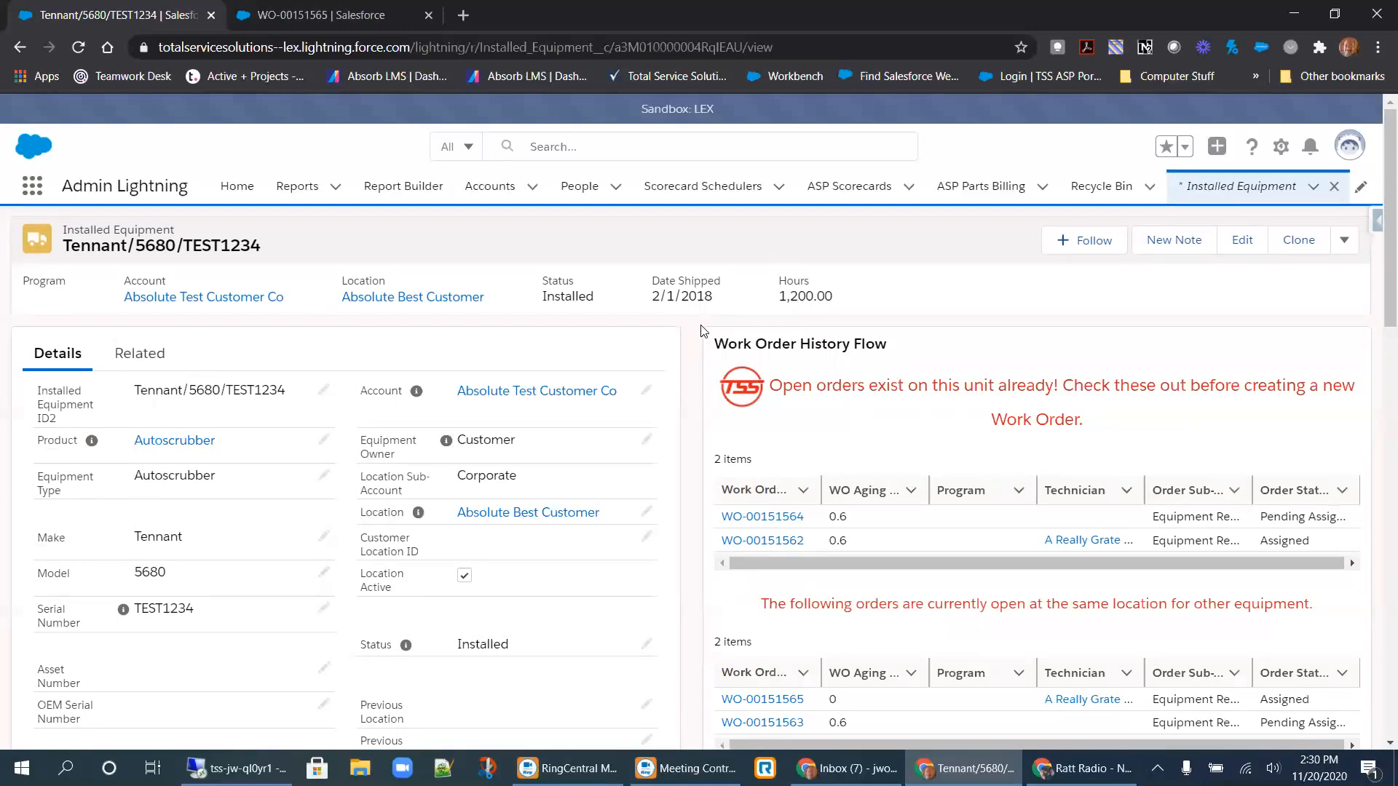
scroll(954, 441, down, 5)
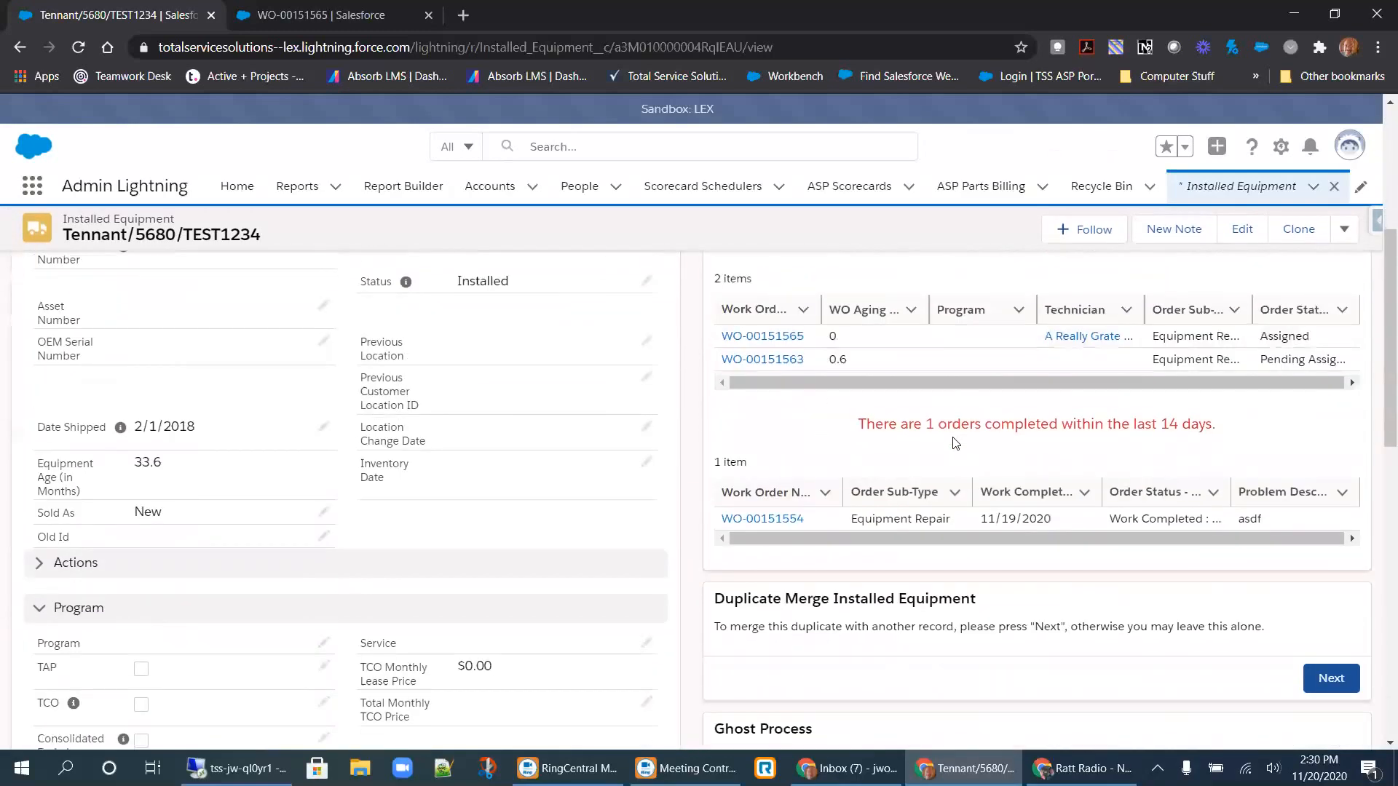
scroll(956, 444, up, 5)
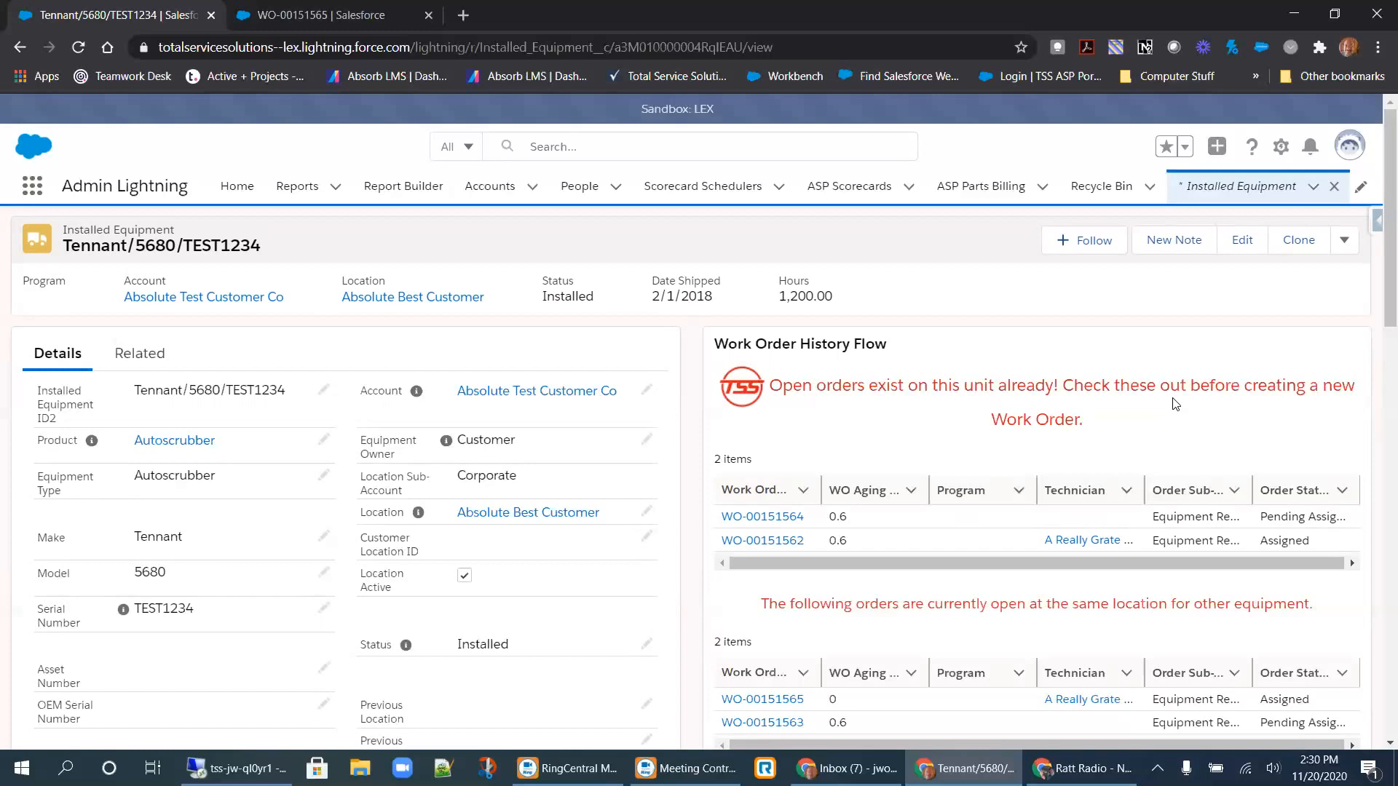
scroll(1165, 458, down, 1)
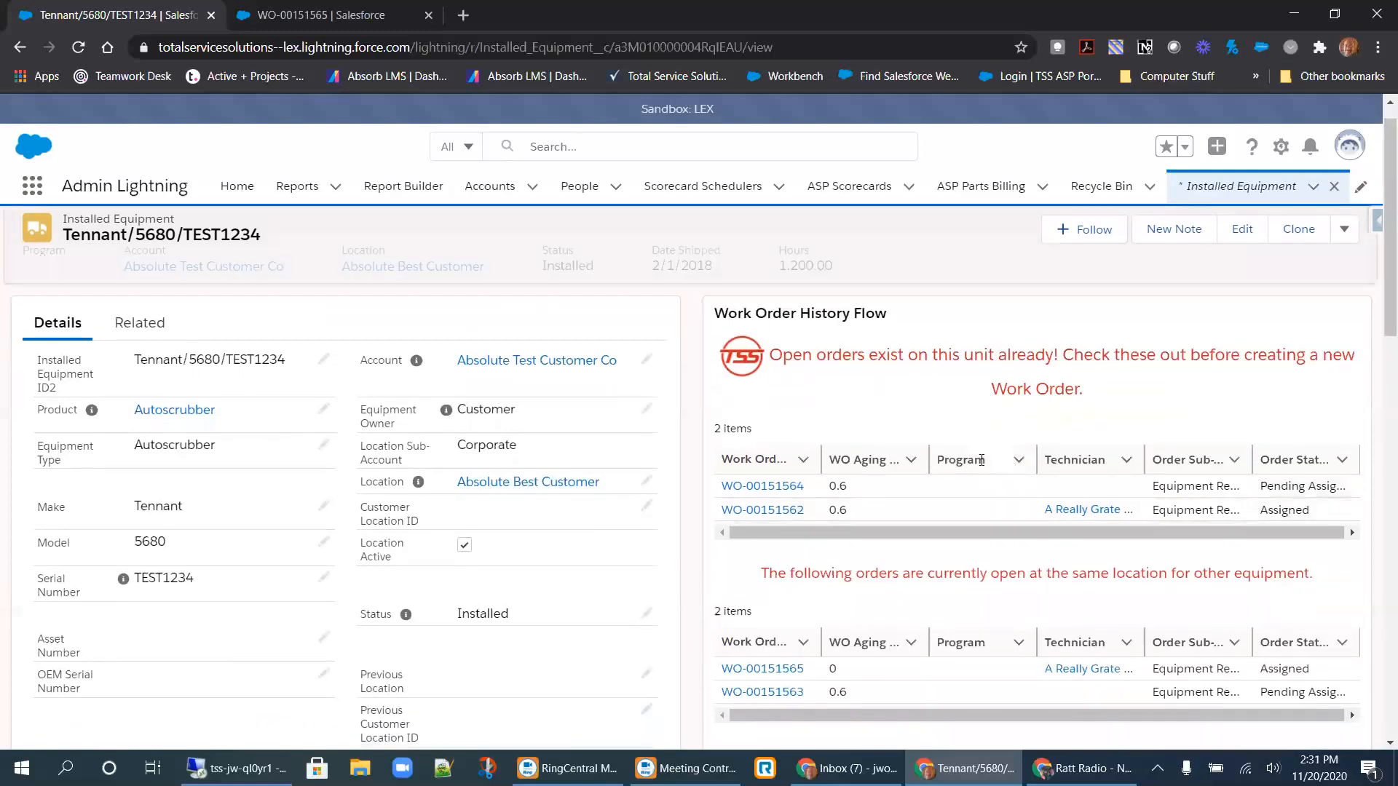
scroll(981, 466, down, 2)
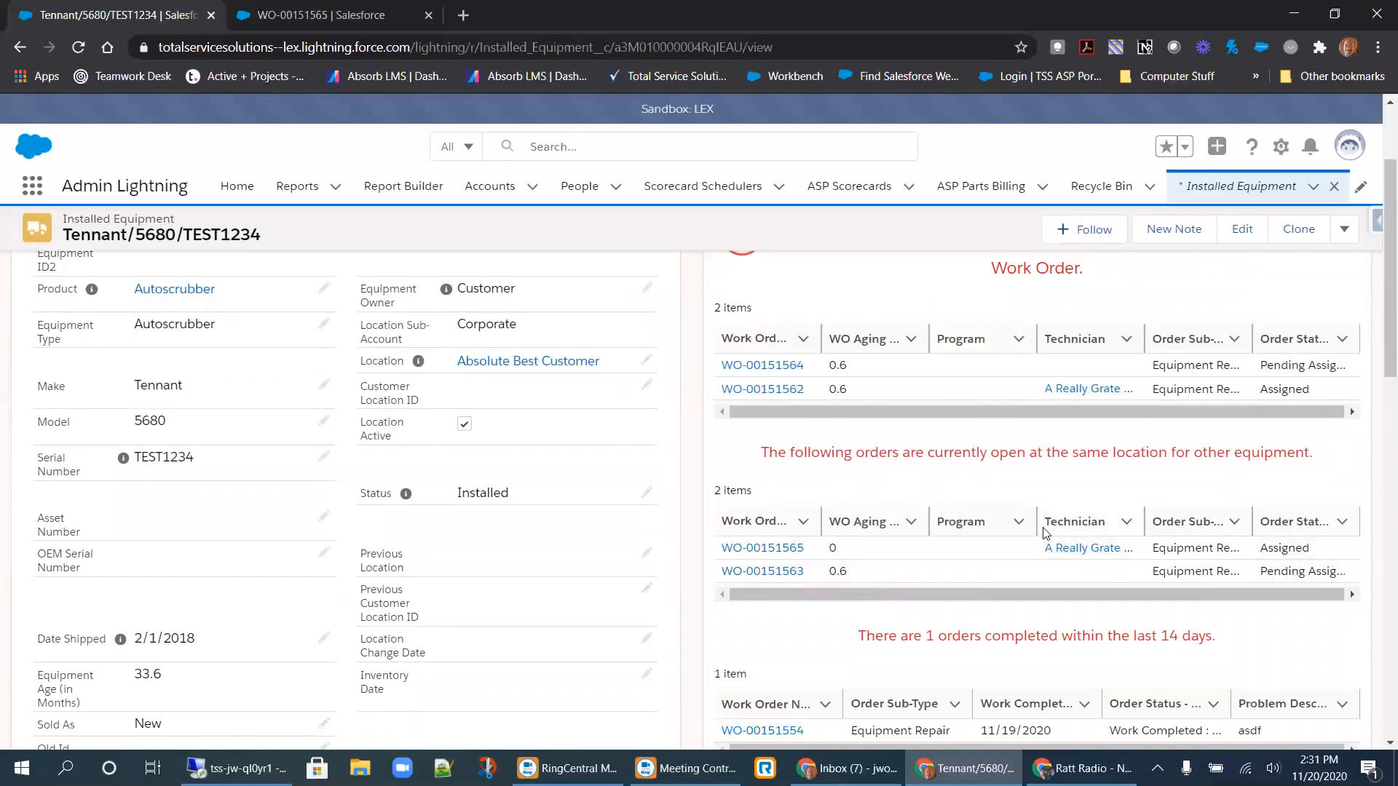
scroll(1044, 532, down, 3)
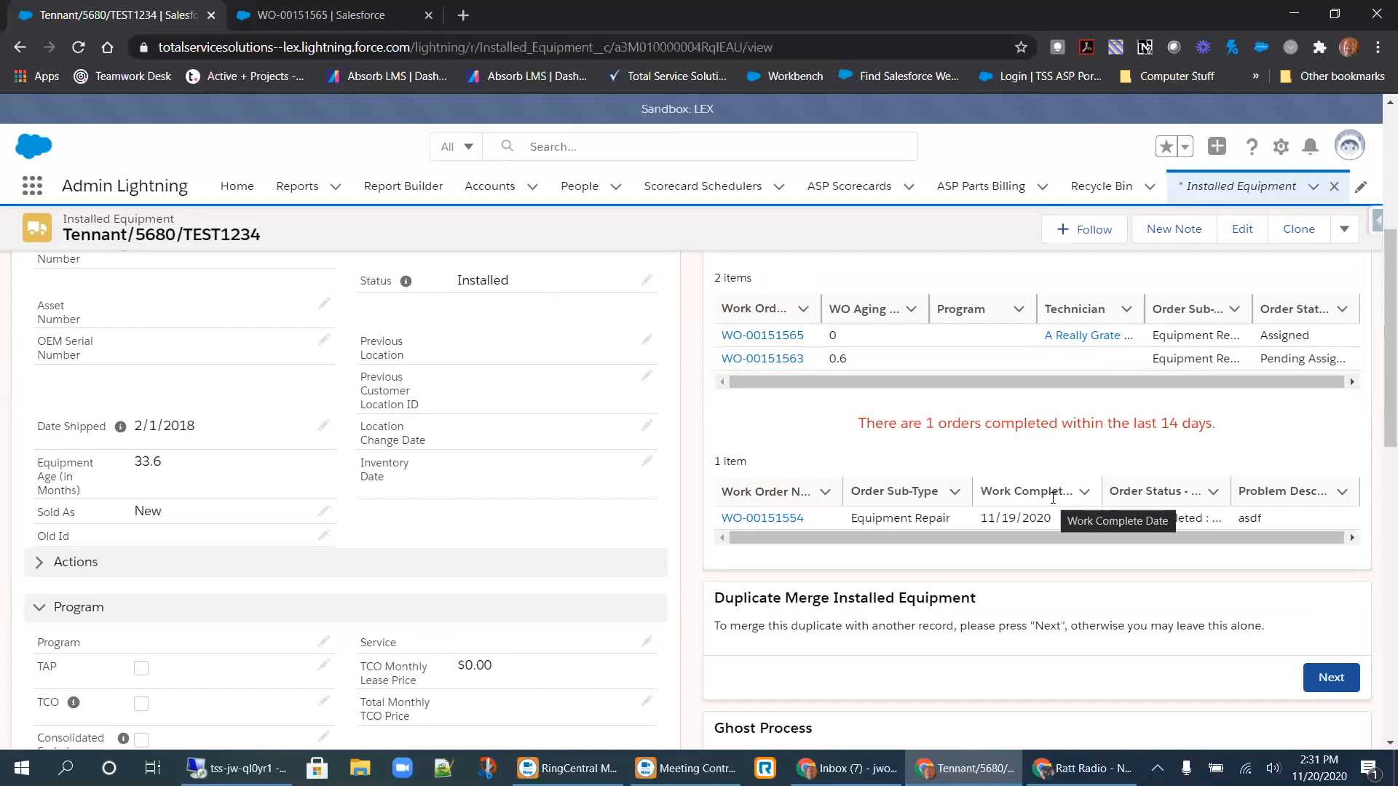
scroll(1052, 497, up, 3)
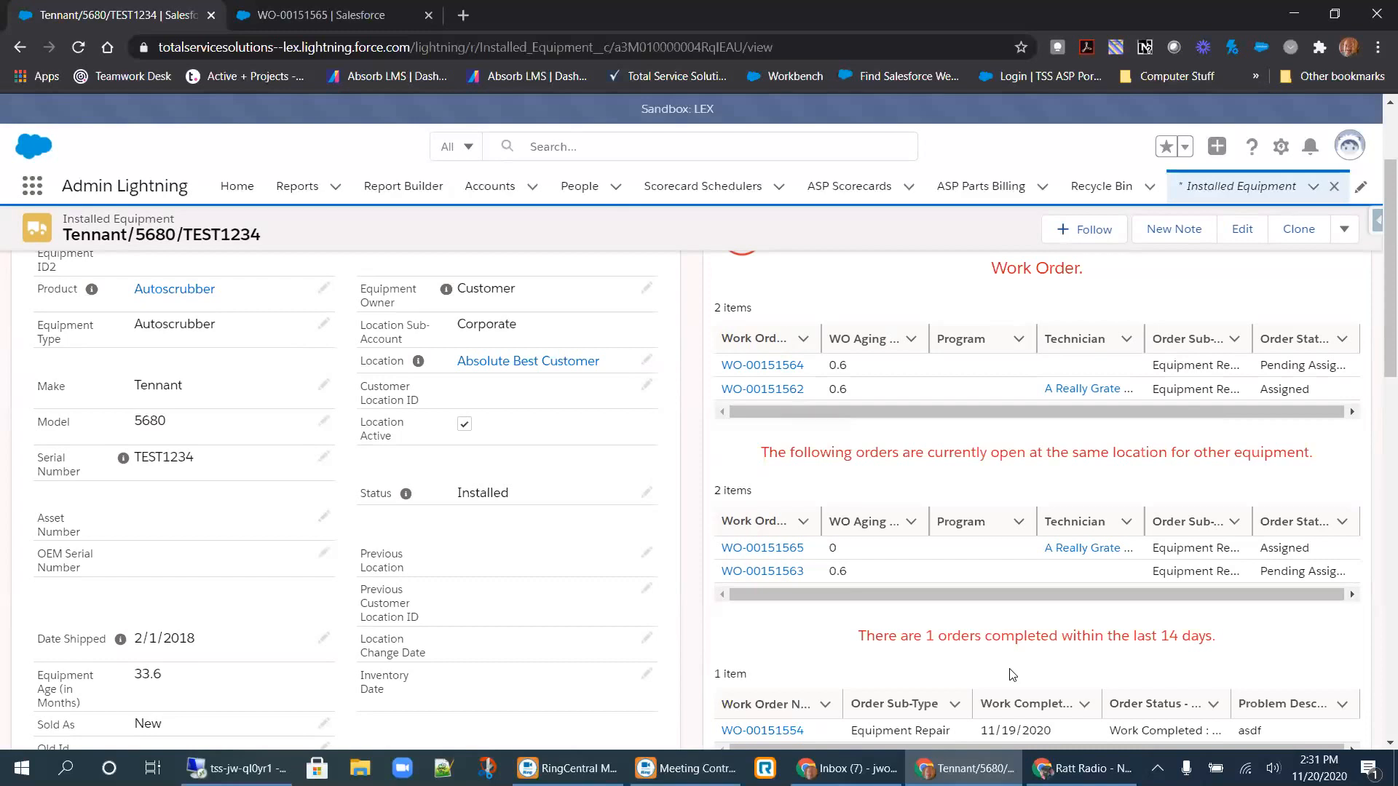
scroll(979, 479, up, 3)
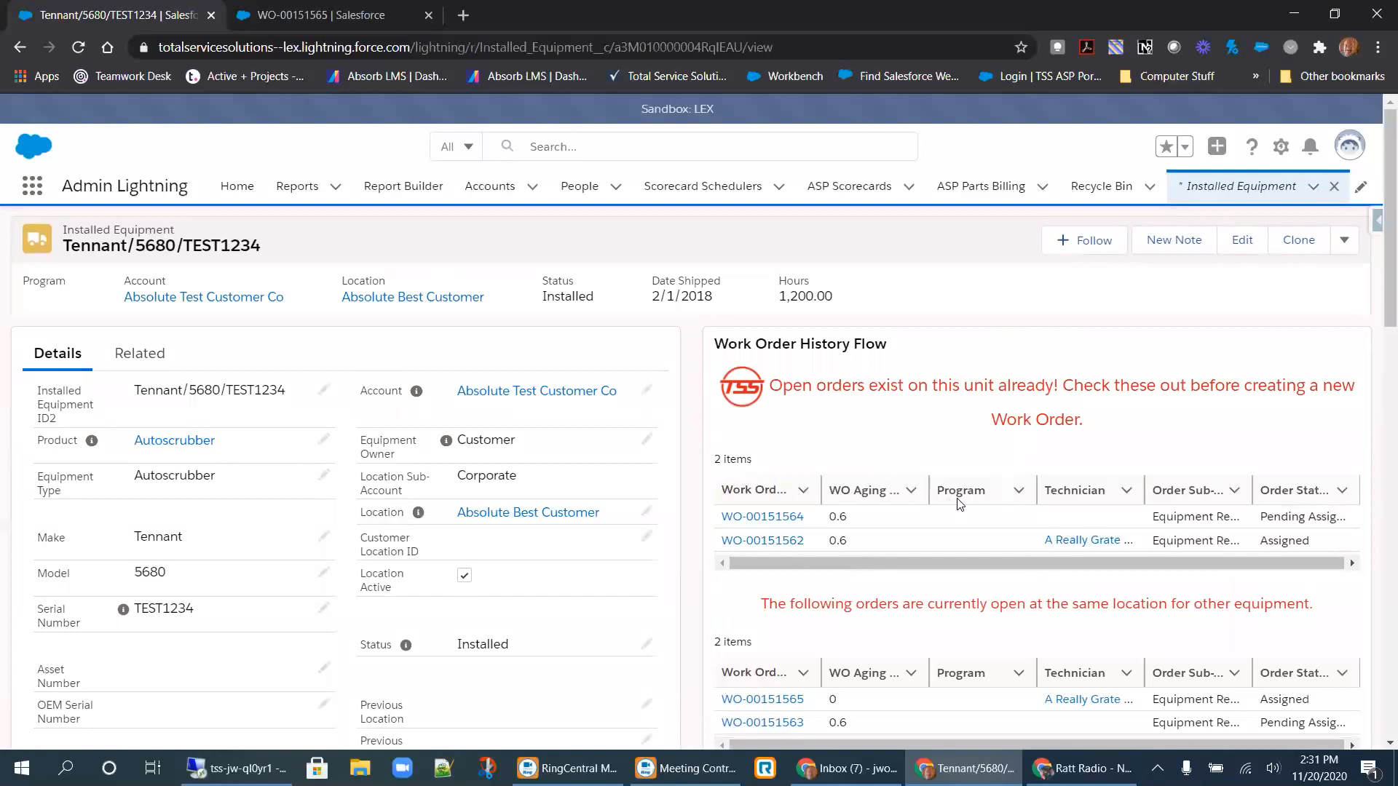
scroll(1003, 480, down, 2)
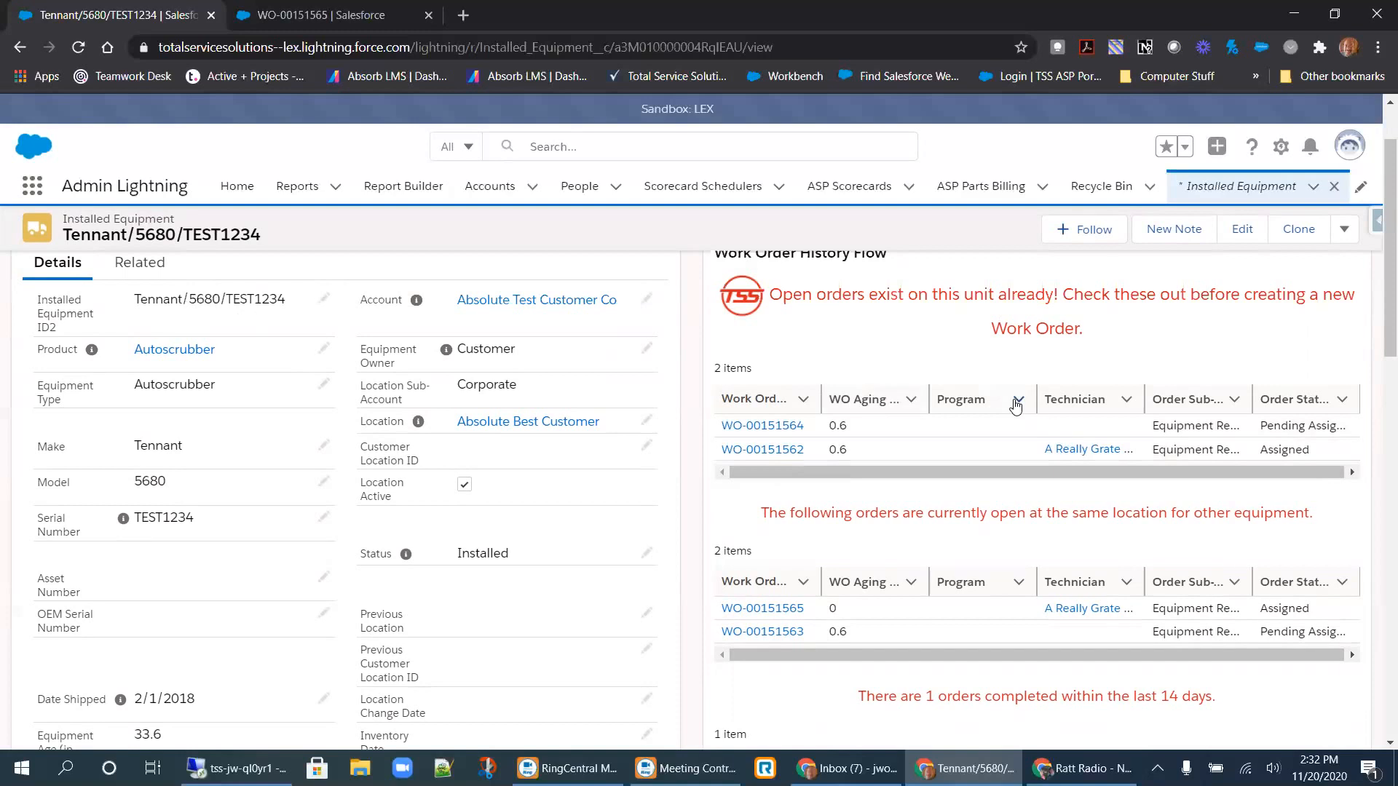
scroll(776, 413, up, 2)
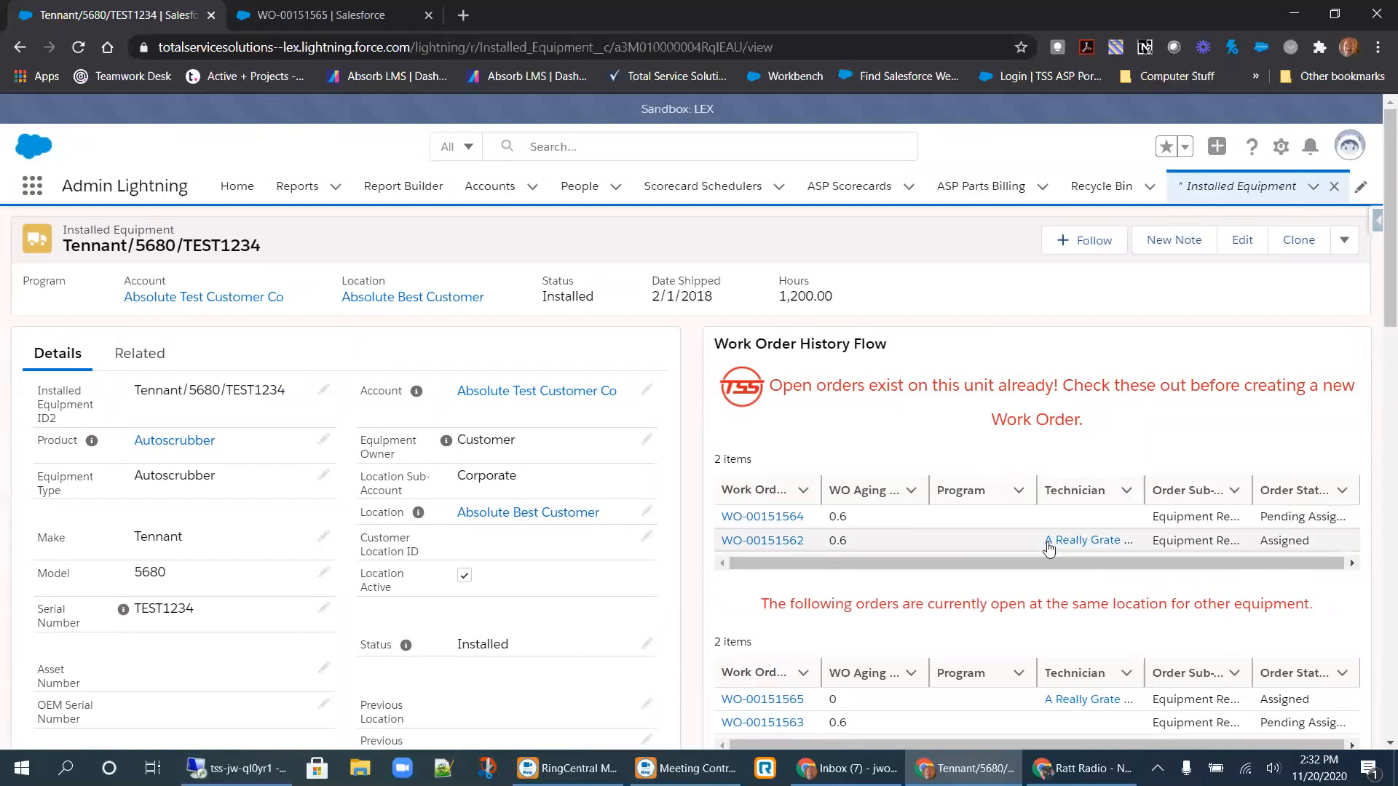
scroll(1042, 526, down, 1)
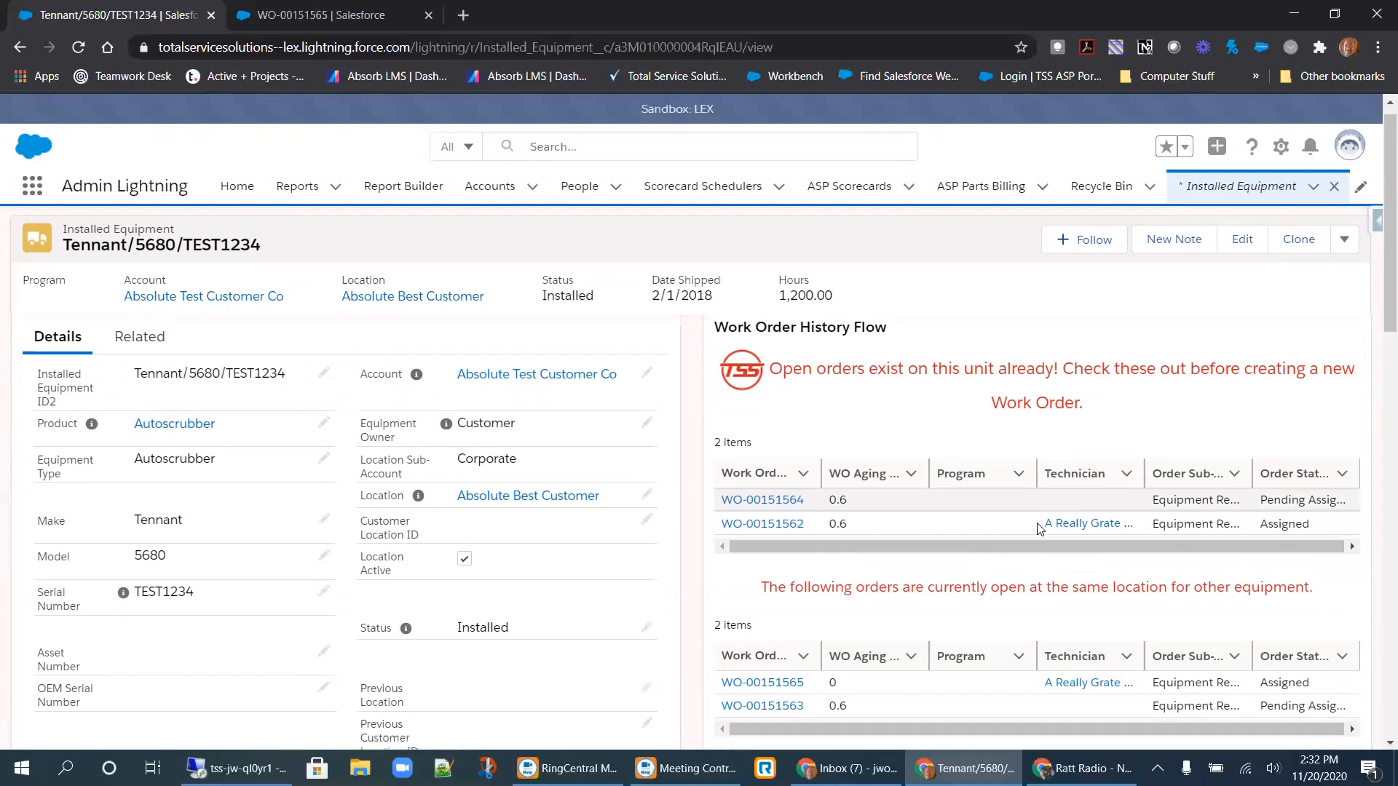
Examine the orders currently open at the same location for other equipment, alongside the Tennant unit's own open and completed orders.
drag(759, 518, 1305, 519)
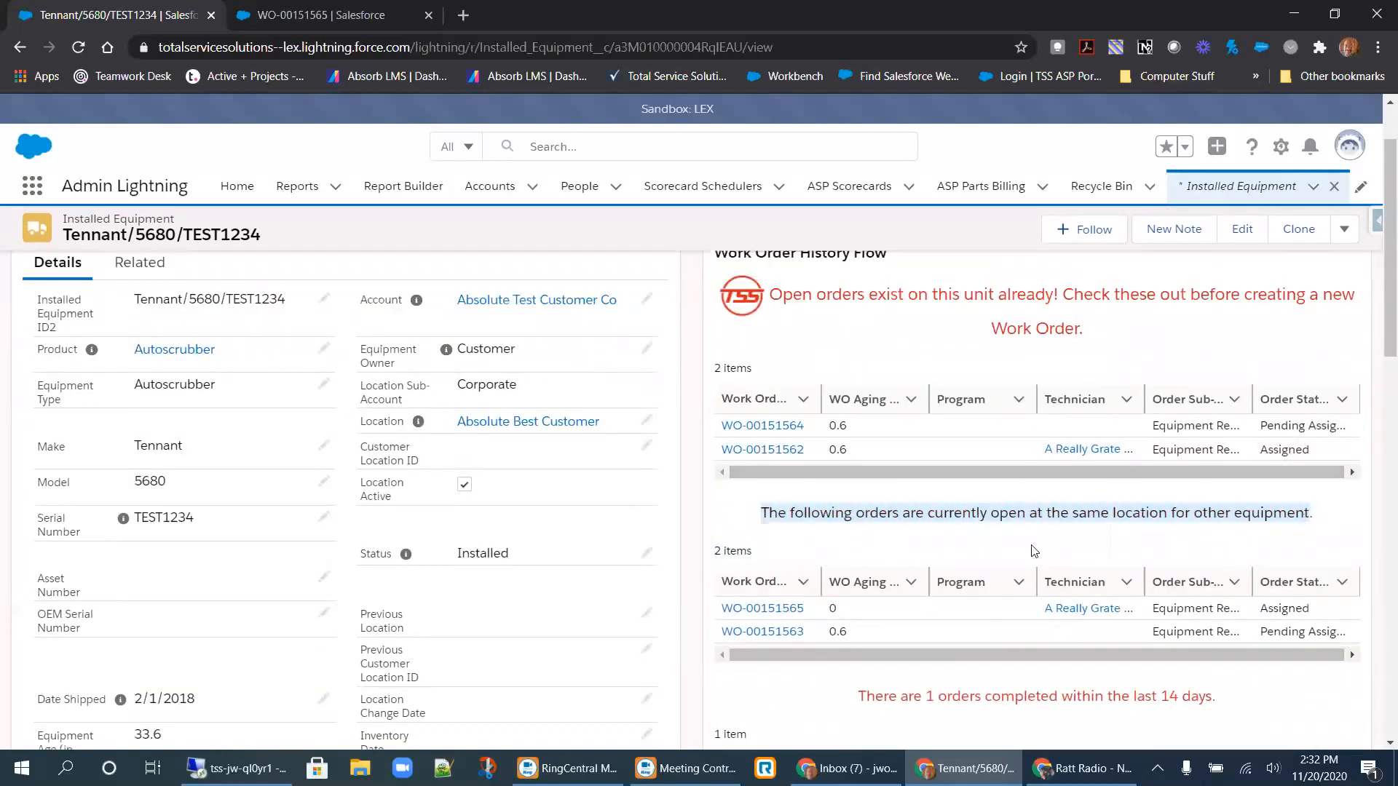
click(1088, 553)
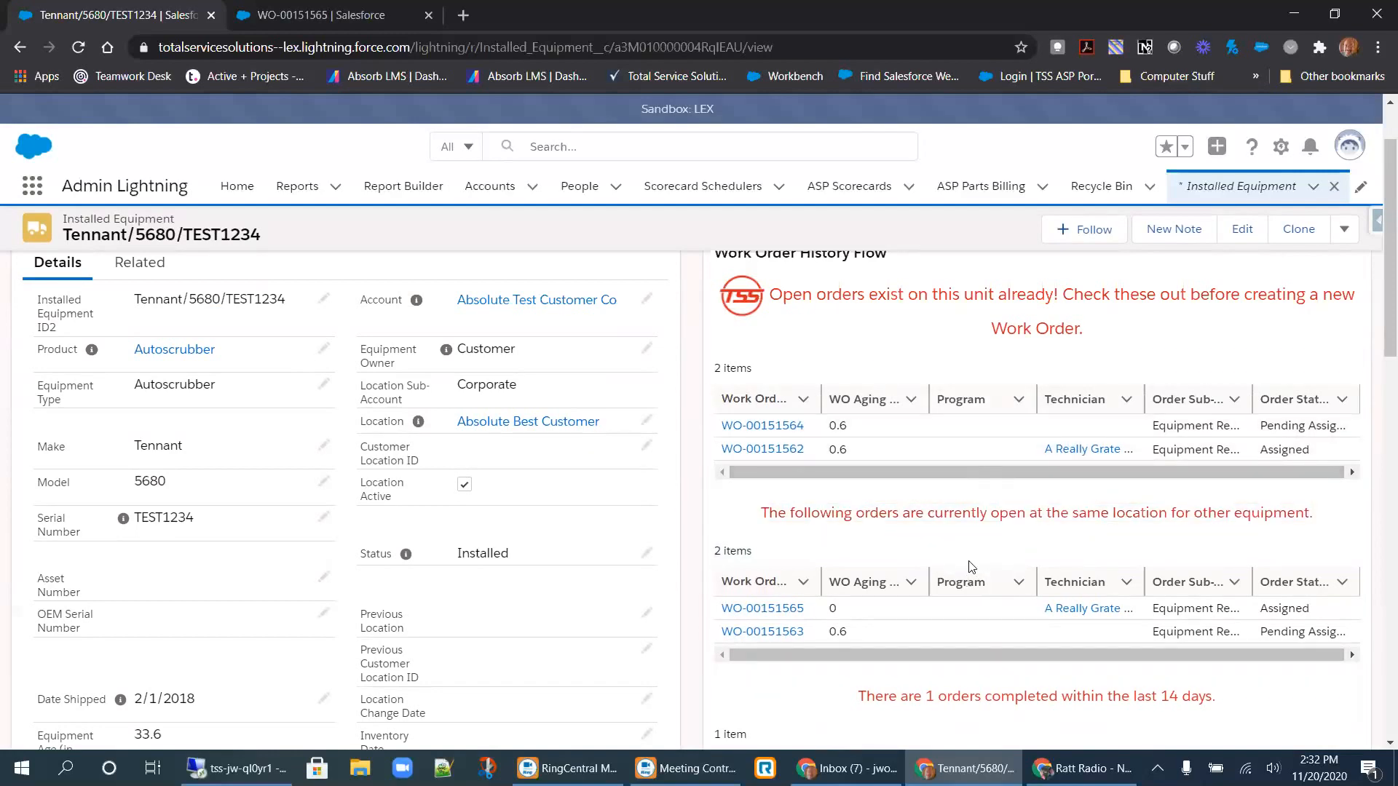
scroll(968, 567, down, 2)
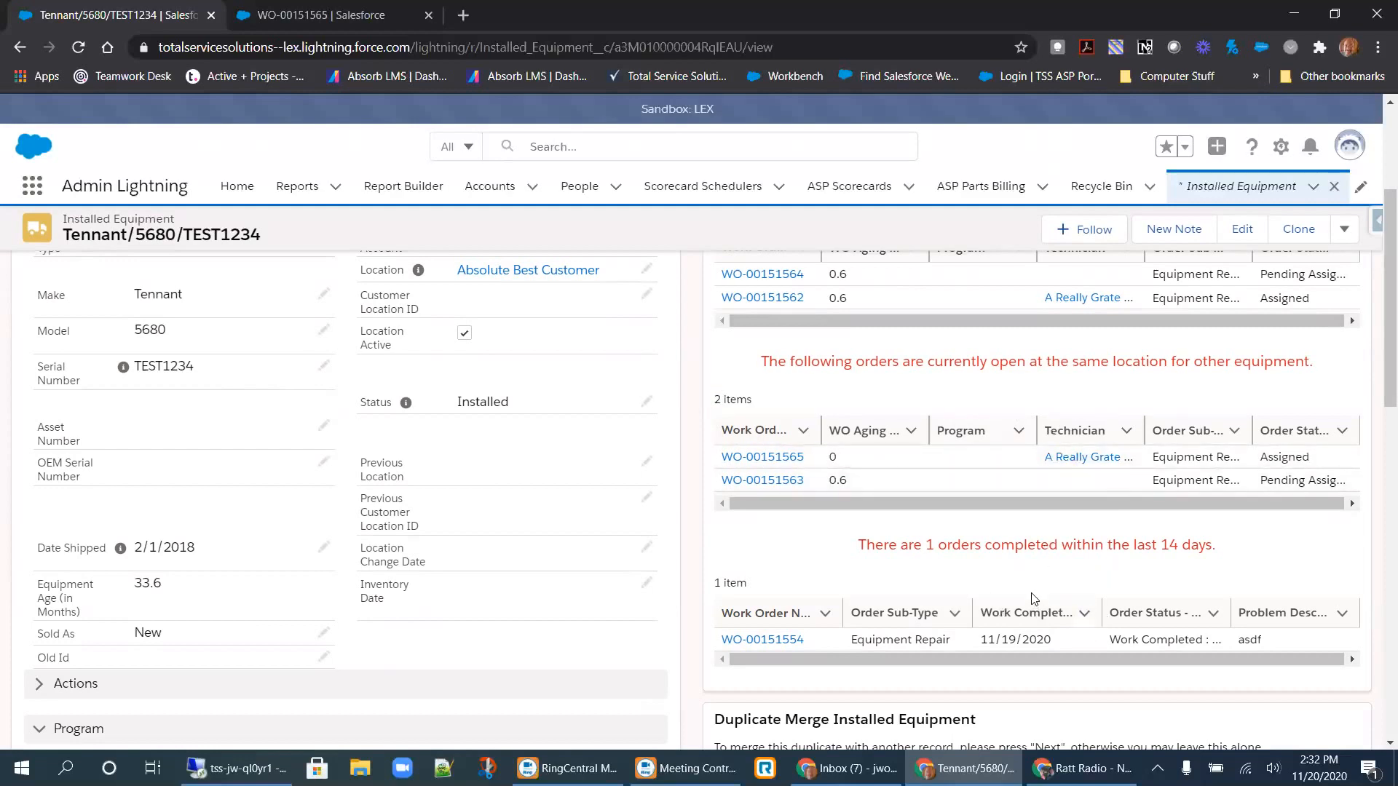
scroll(1034, 597, up, 1)
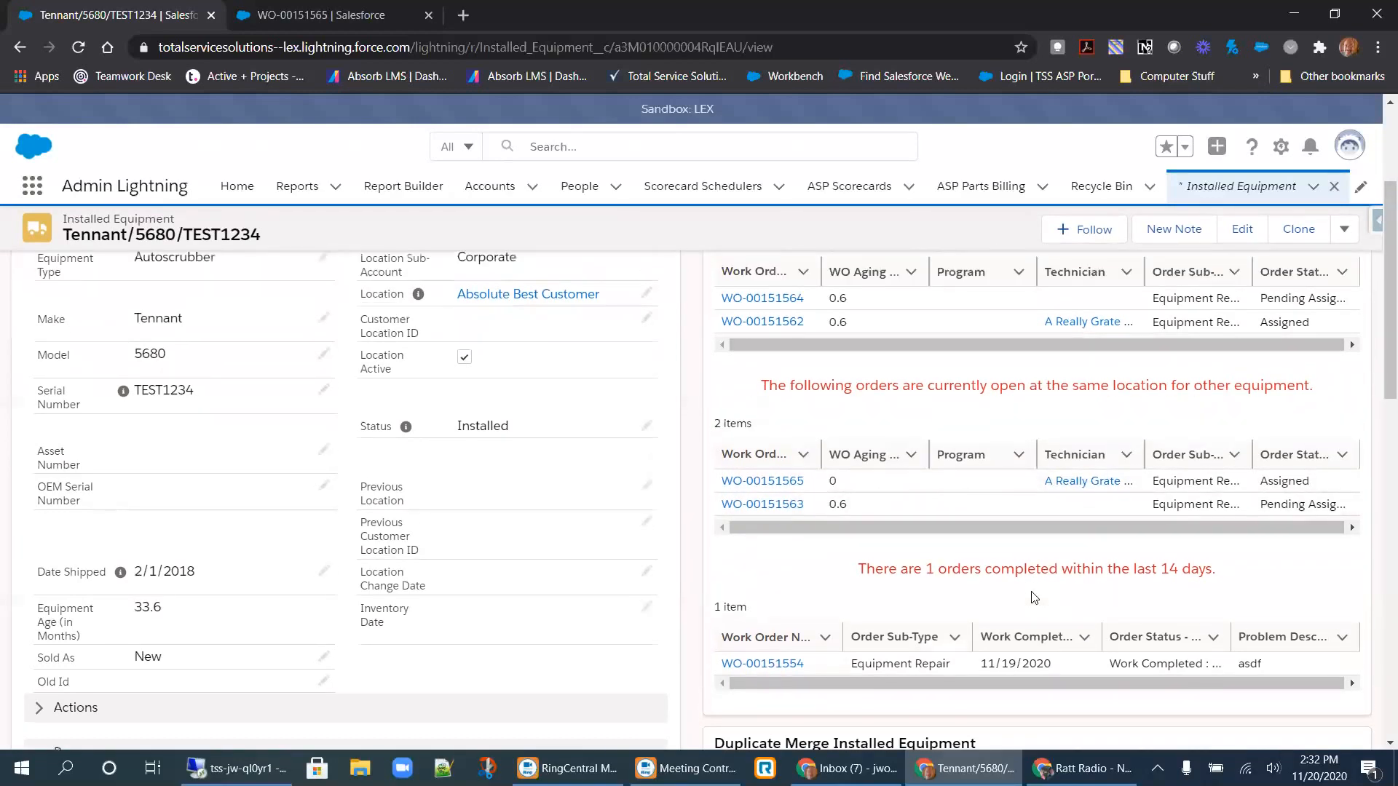
scroll(992, 547, up, 1)
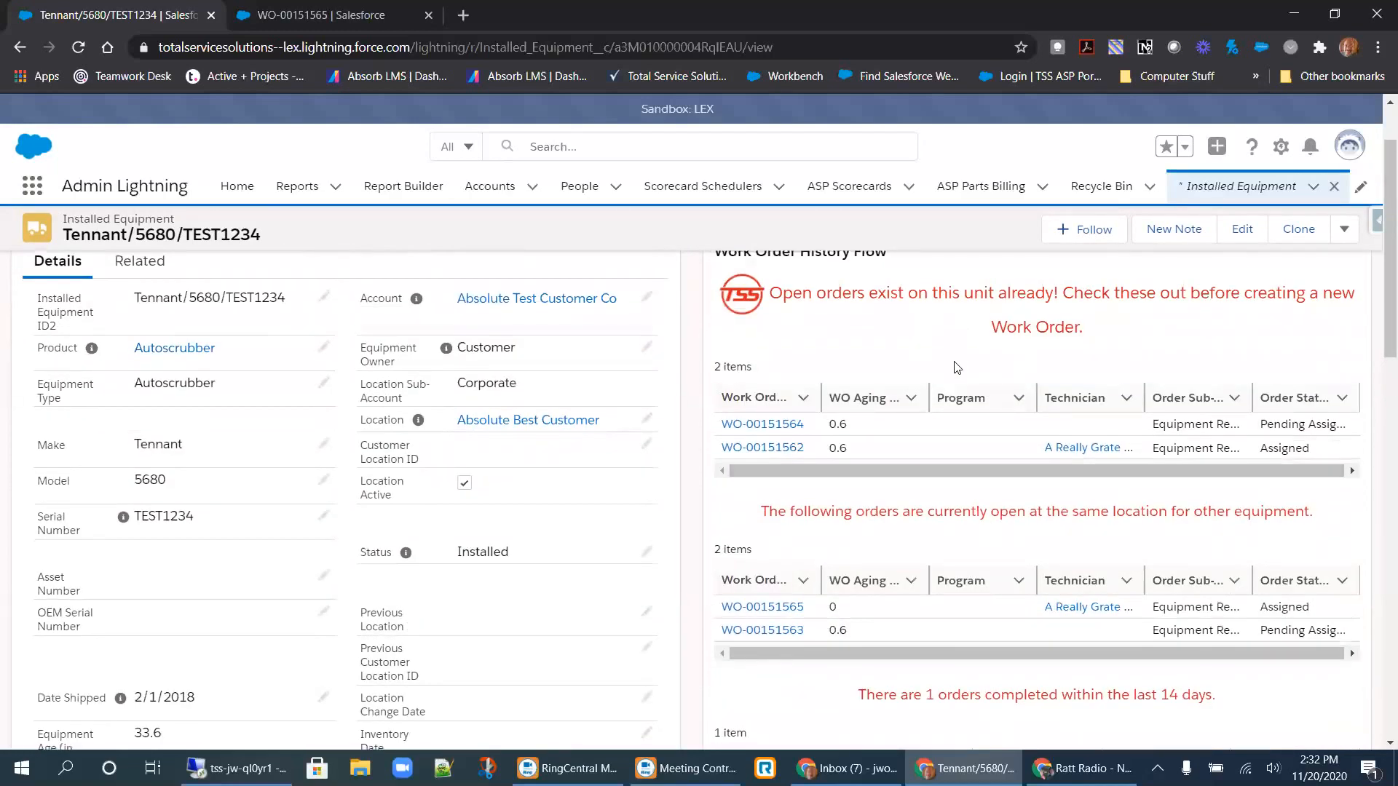
scroll(958, 357, down, 2)
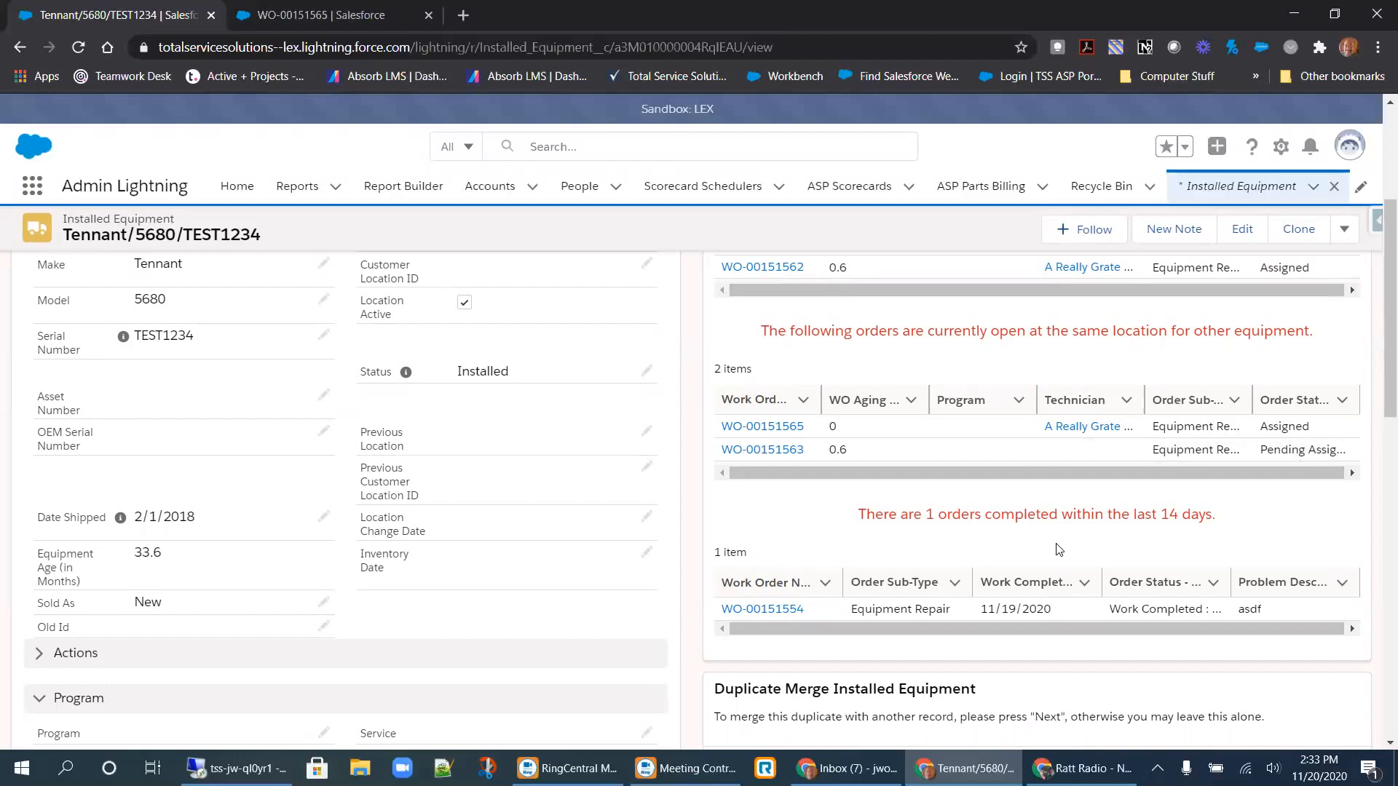
scroll(1058, 549, up, 1)
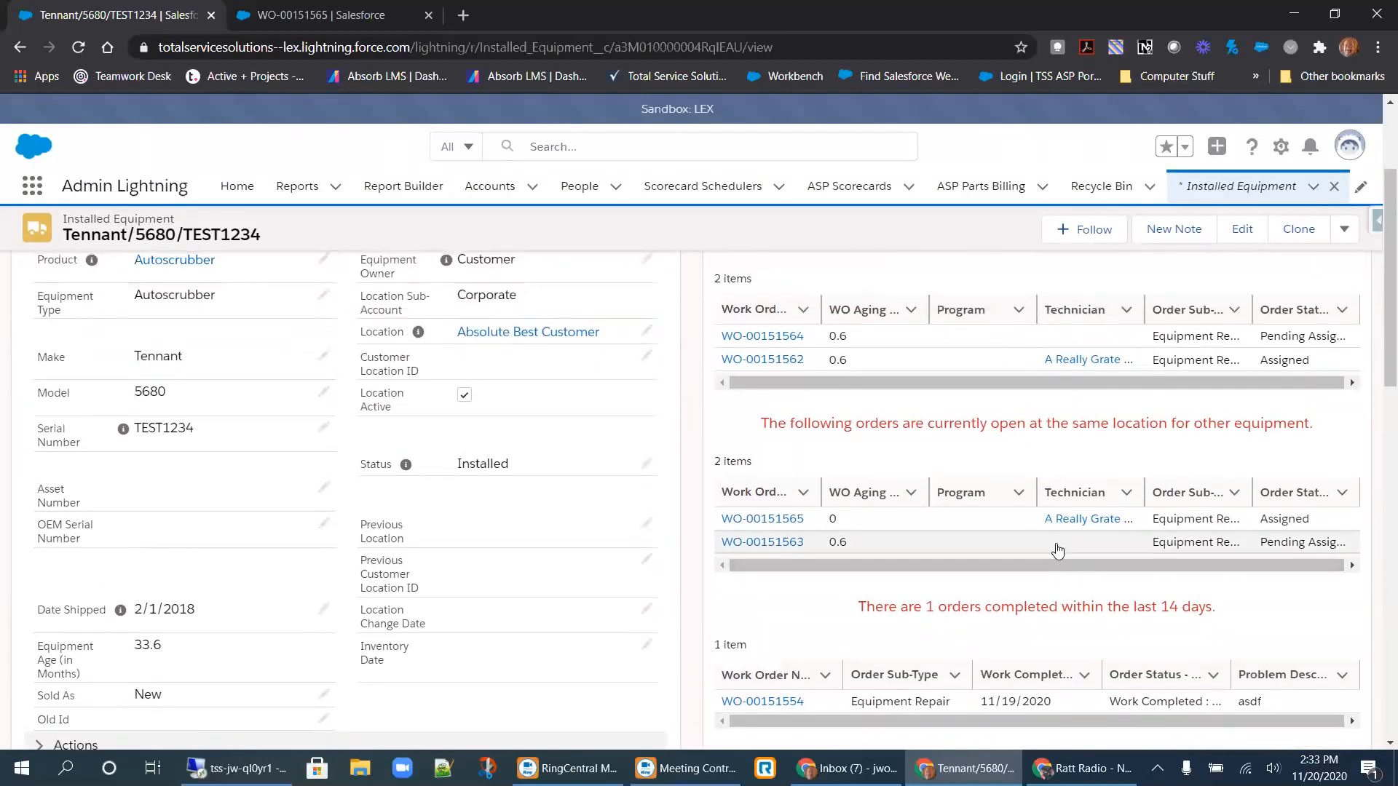
scroll(1056, 543, up, 2)
scroll(1057, 545, down, 1)
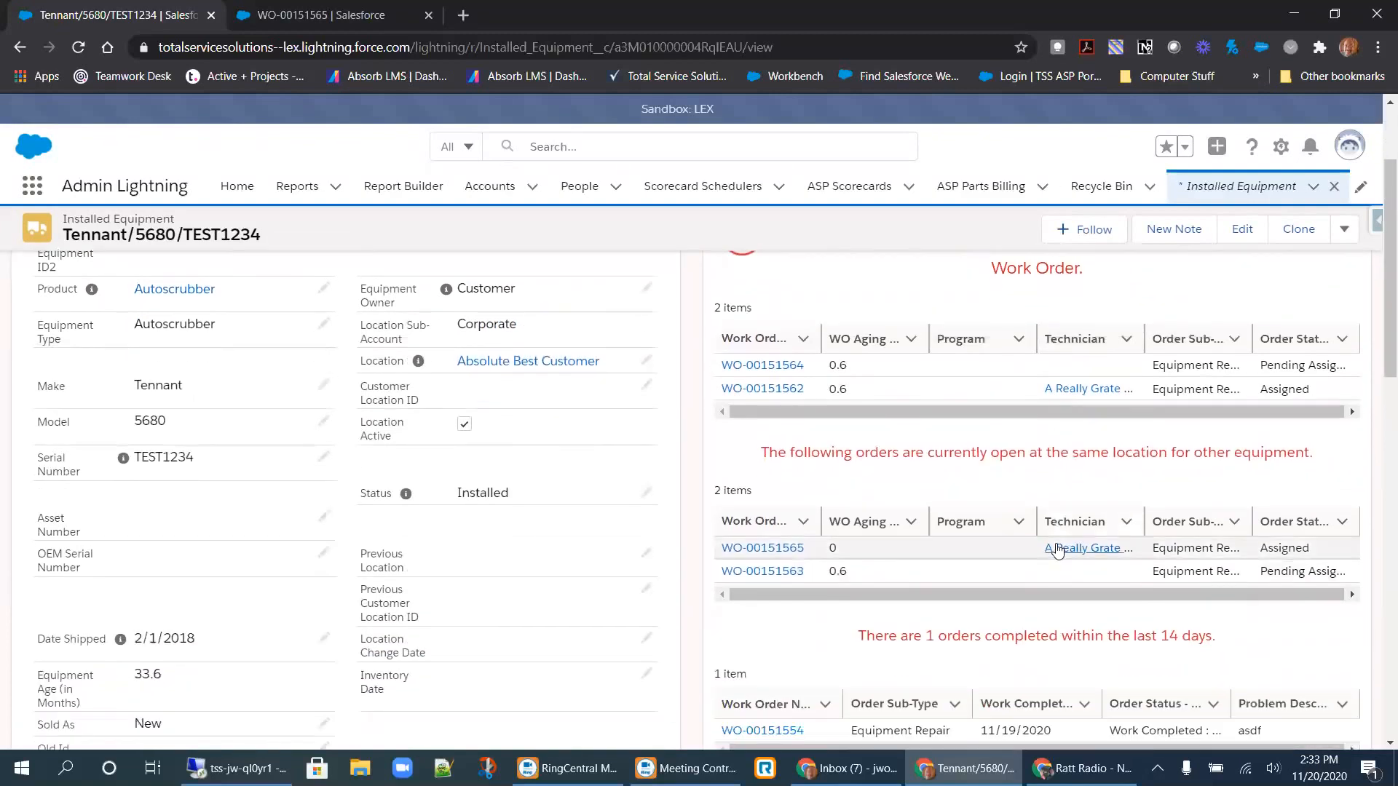
scroll(1057, 545, up, 1)
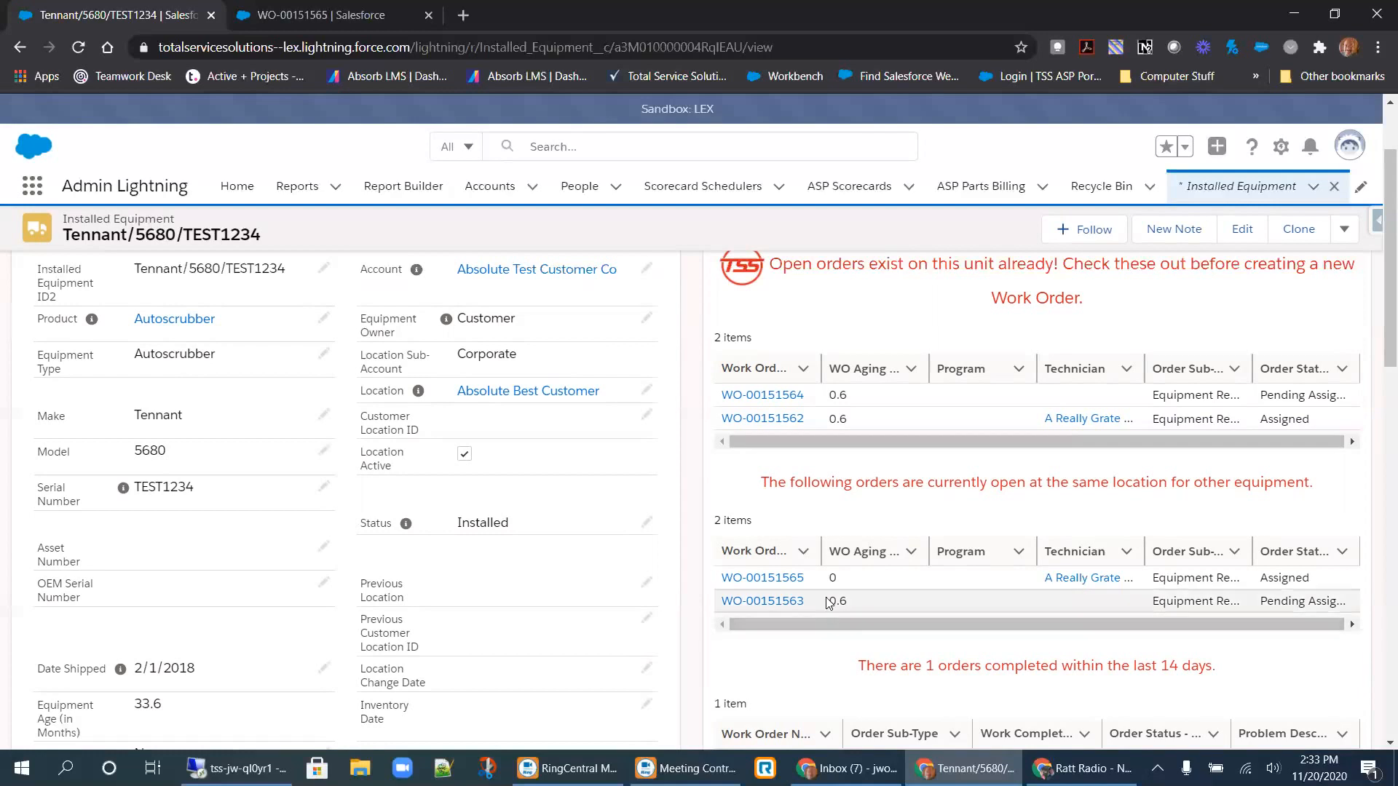
scroll(823, 640, down, 1)
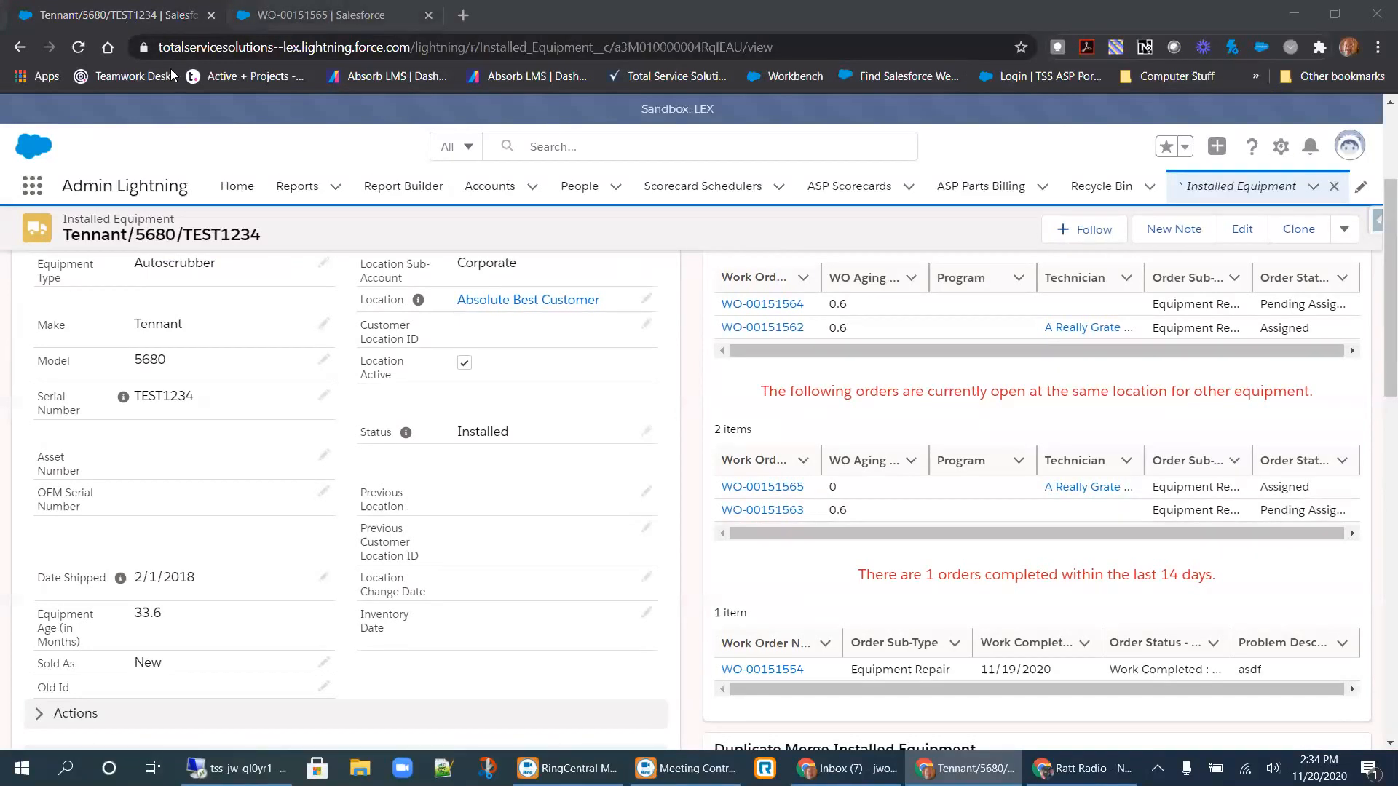
click(1200, 188)
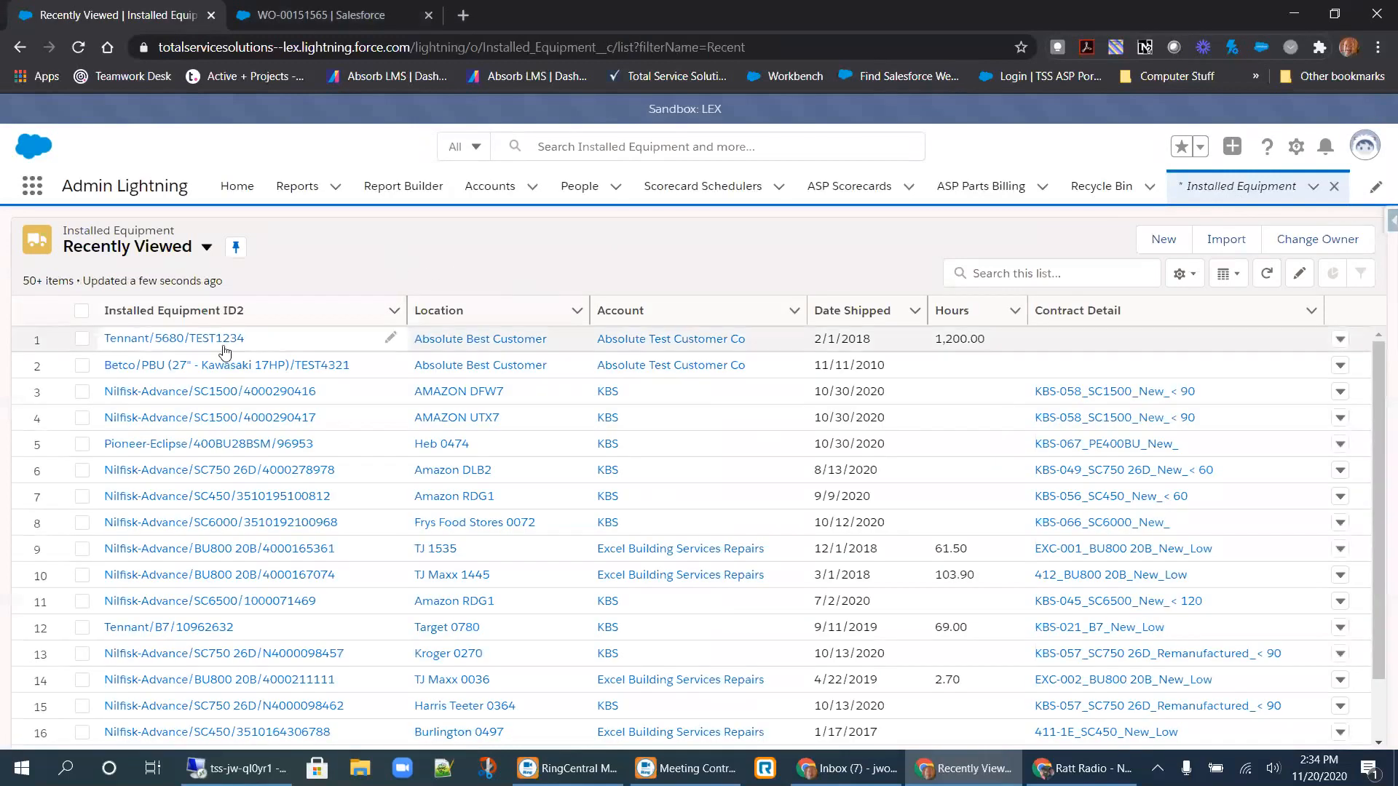
click(185, 339)
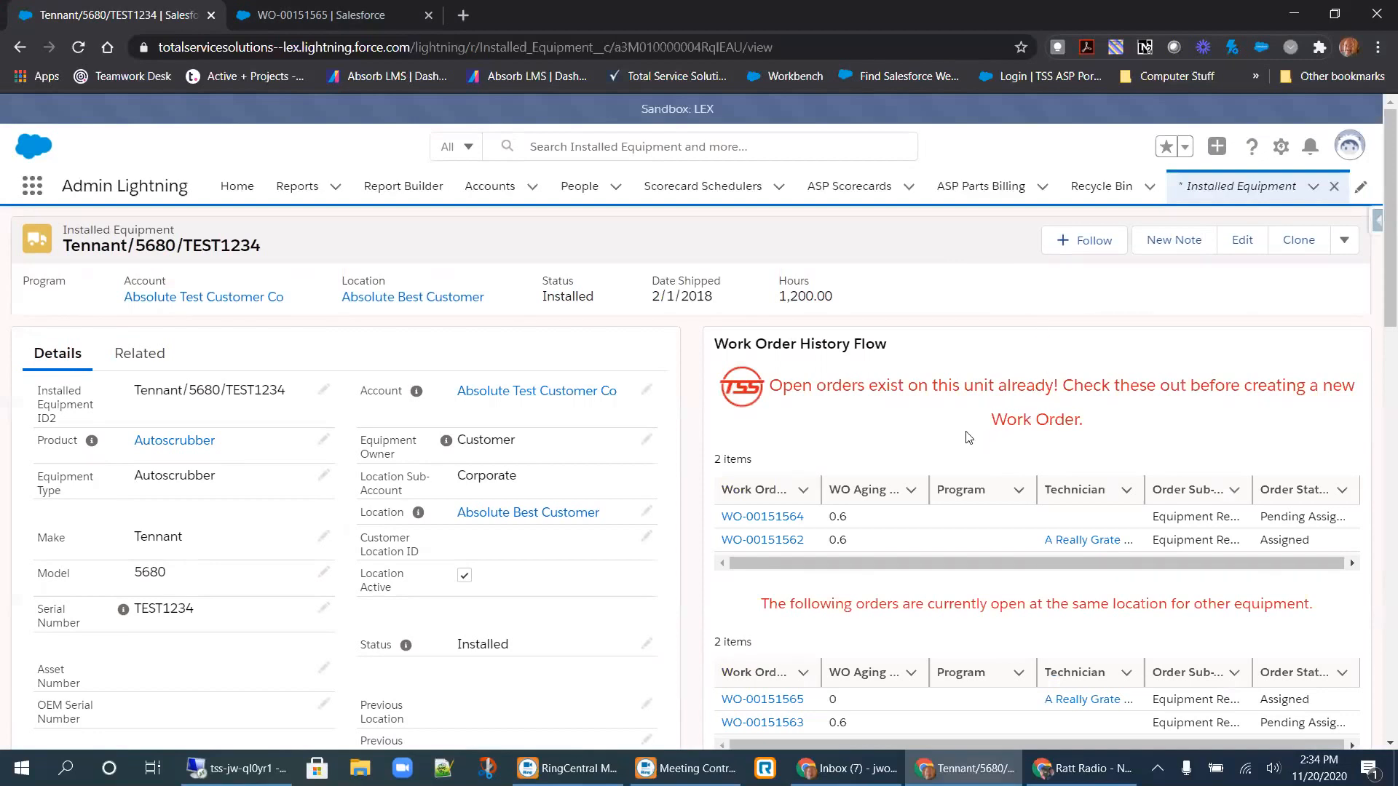
click(1205, 191)
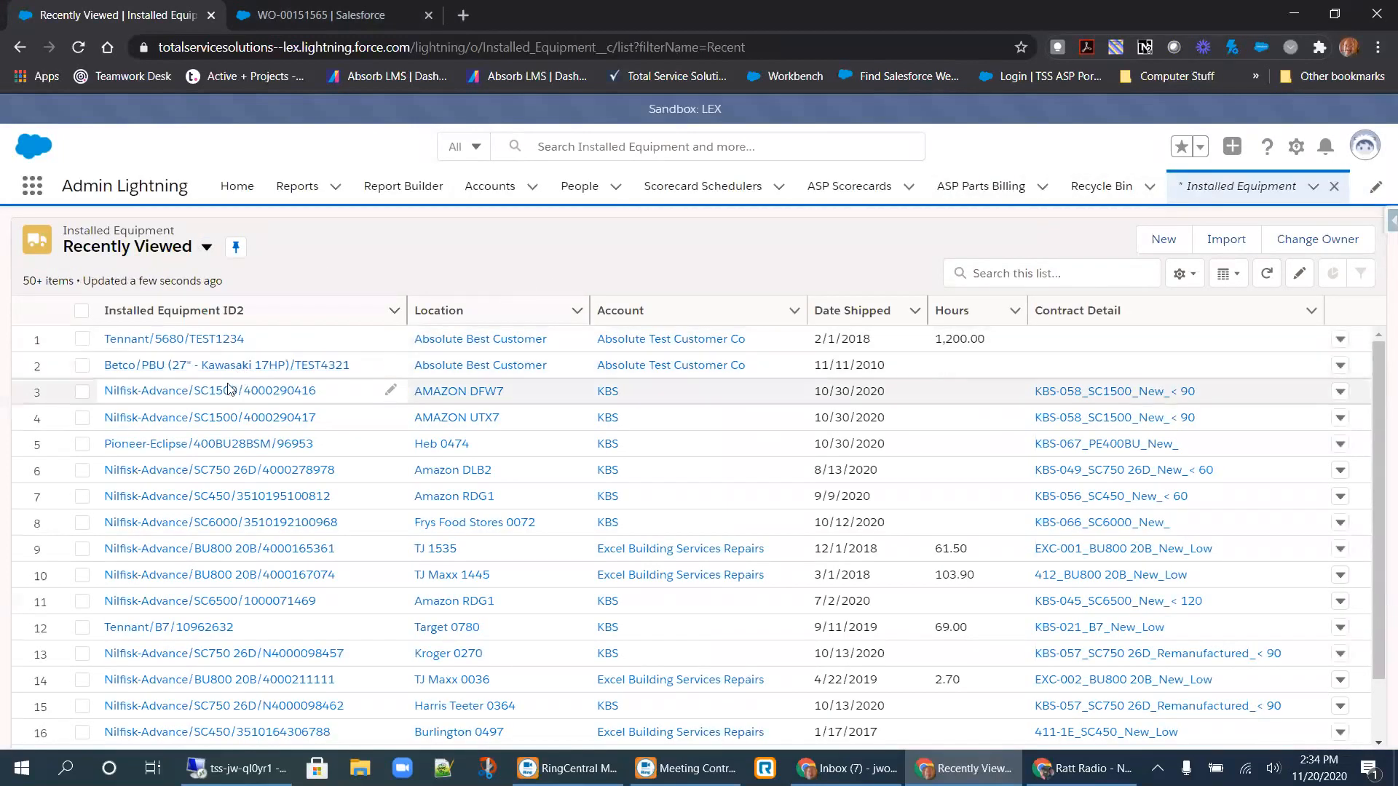
click(218, 397)
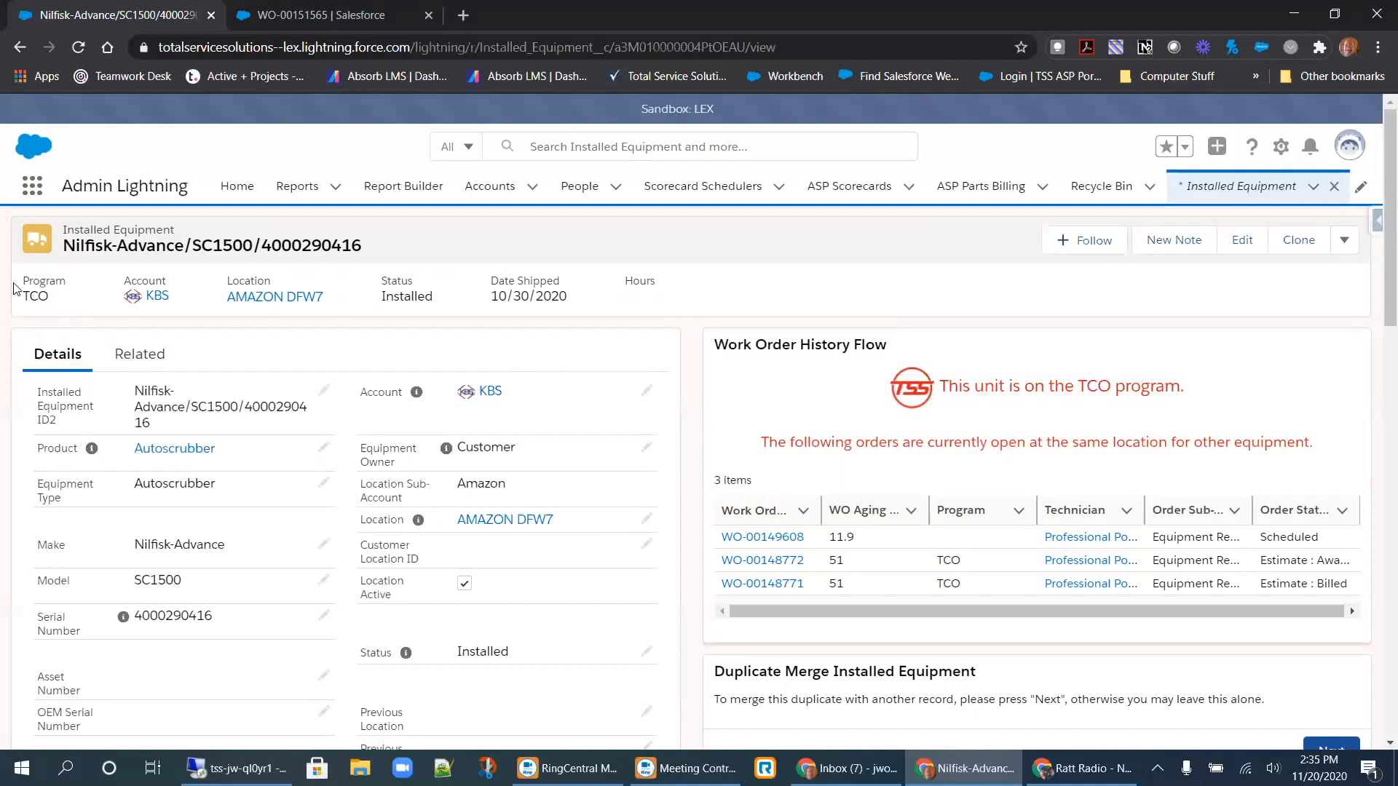
Examine the Nilfisk-Advance record's program field and the program notice and open location orders in its Work Order History Flow.
drag(20, 296, 48, 297)
scroll(1201, 379, down, 1)
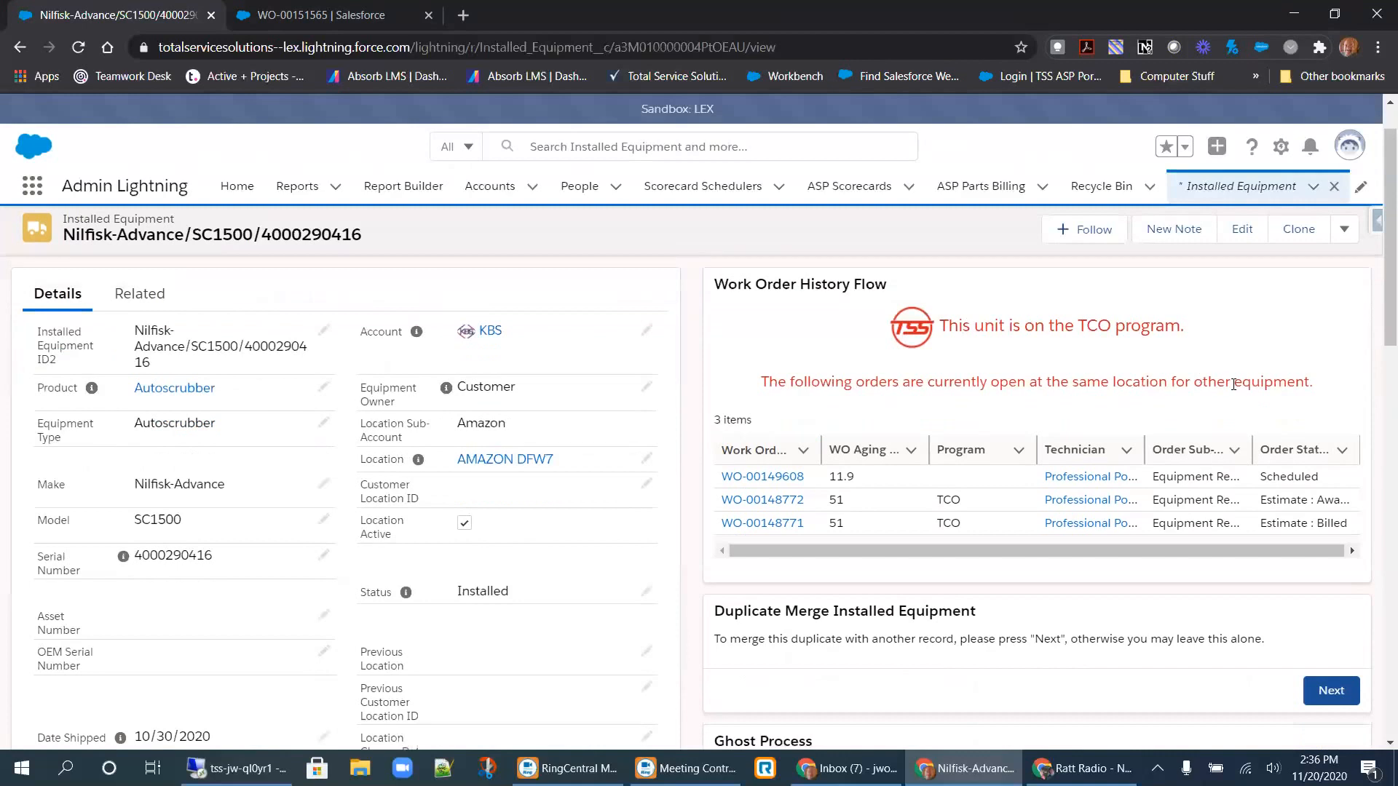
scroll(1233, 384, up, 1)
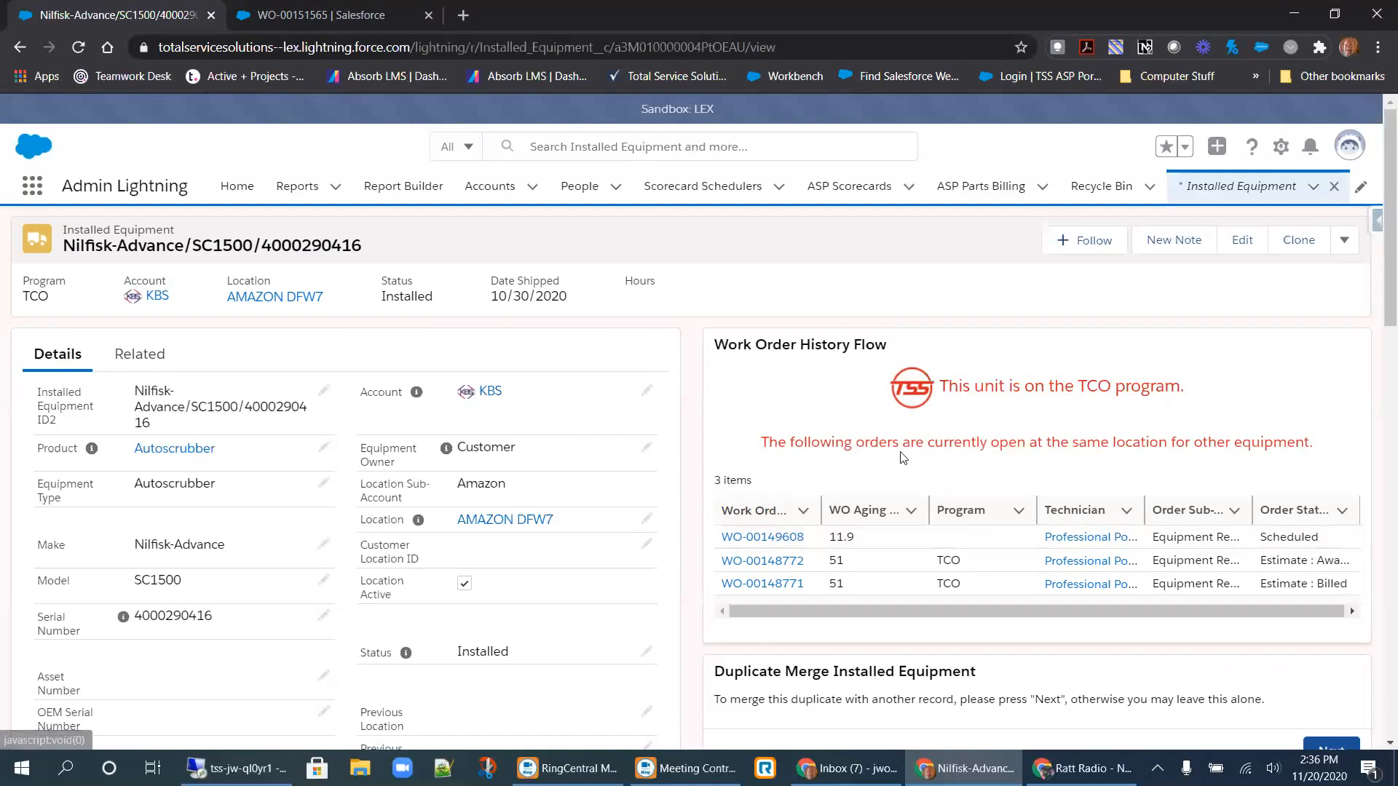
drag(938, 386, 1182, 385)
click(1183, 385)
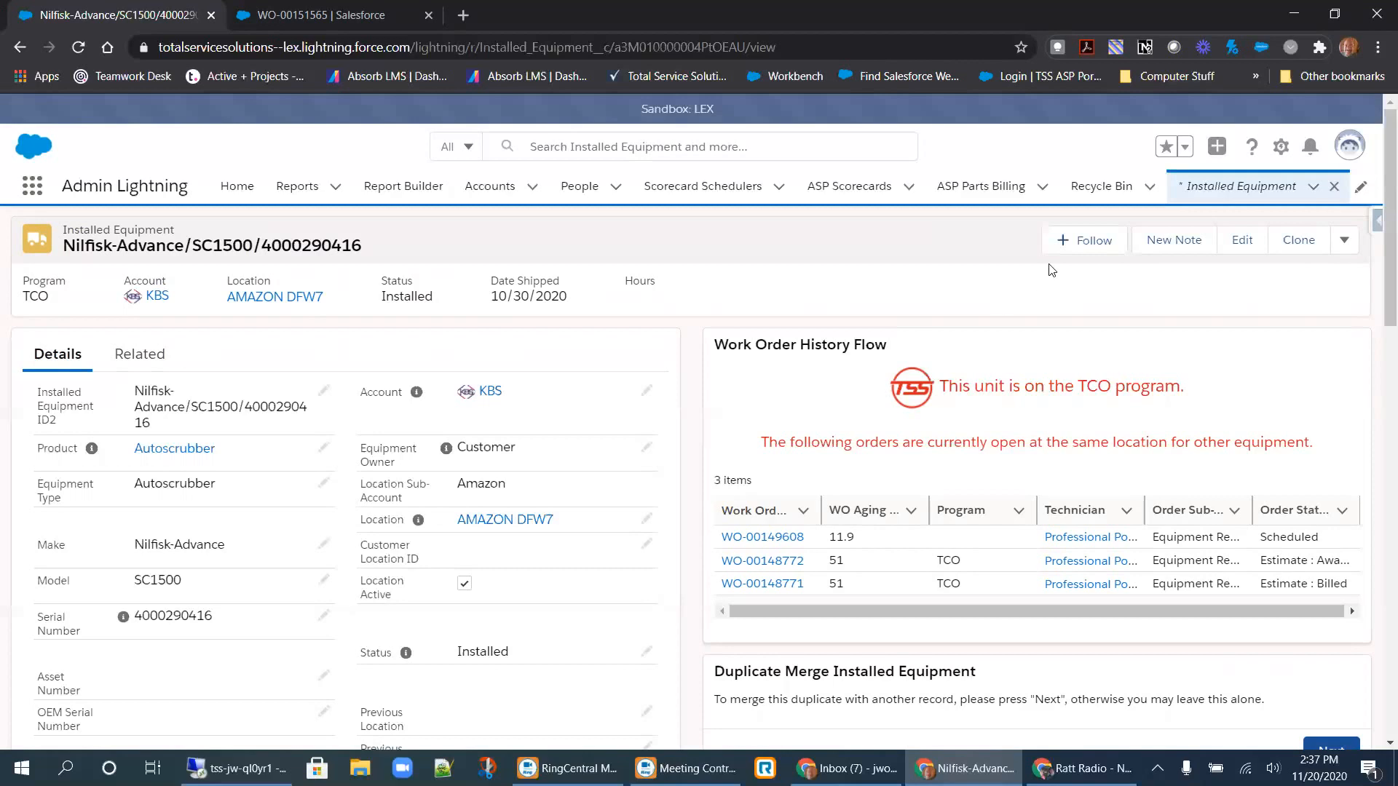
Start a work order for the Nilfisk-Advance unit with Work Order Builder and try to continue with Requestor and PO Number left blank.
click(1344, 241)
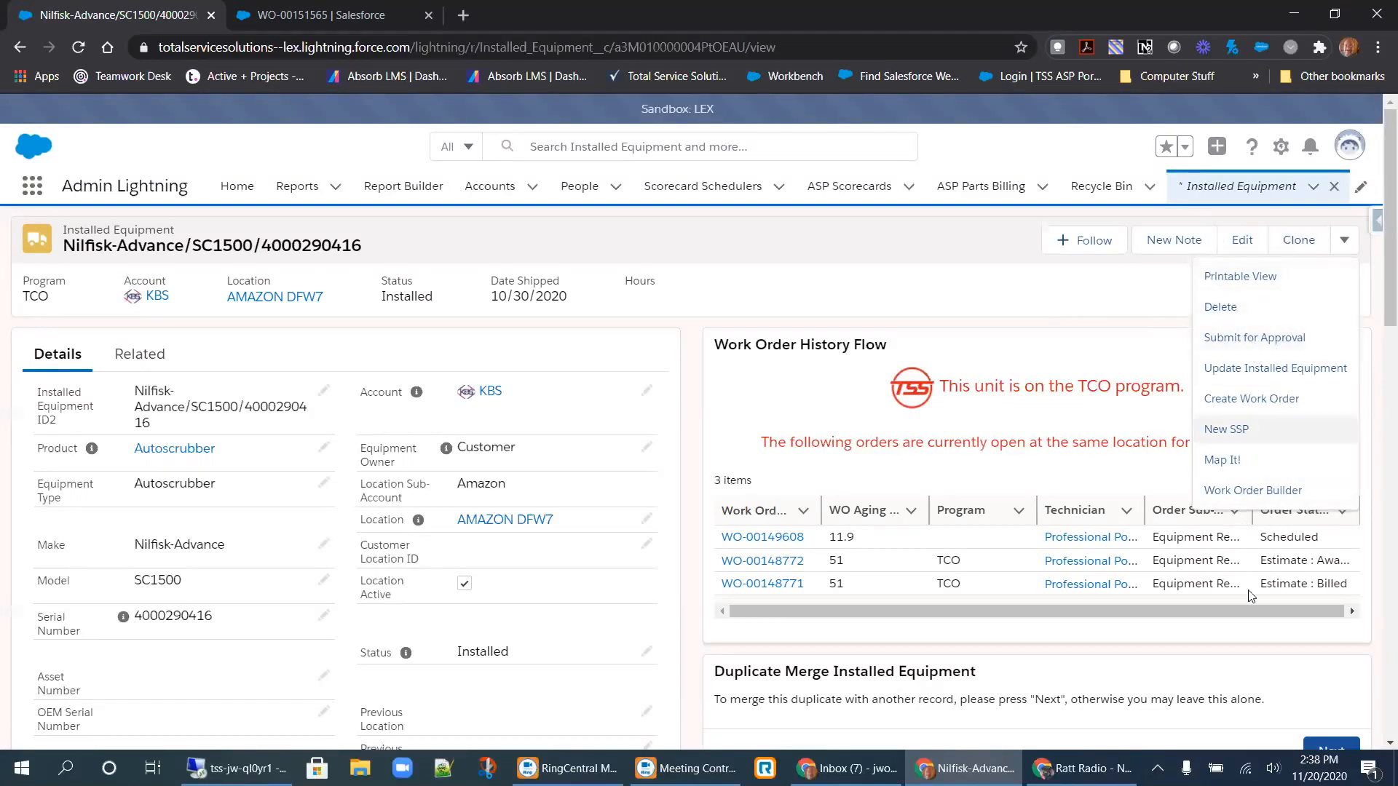
click(1097, 309)
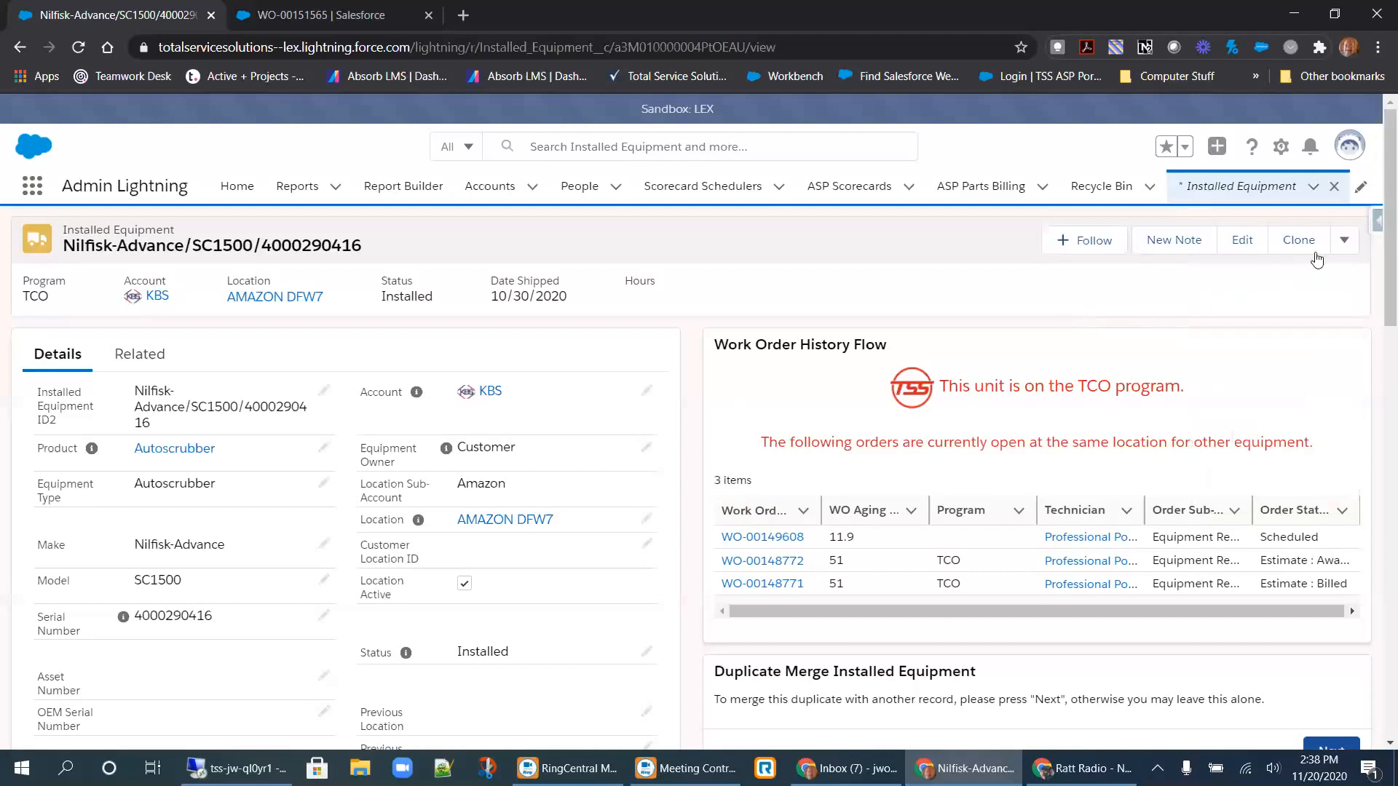
click(1344, 240)
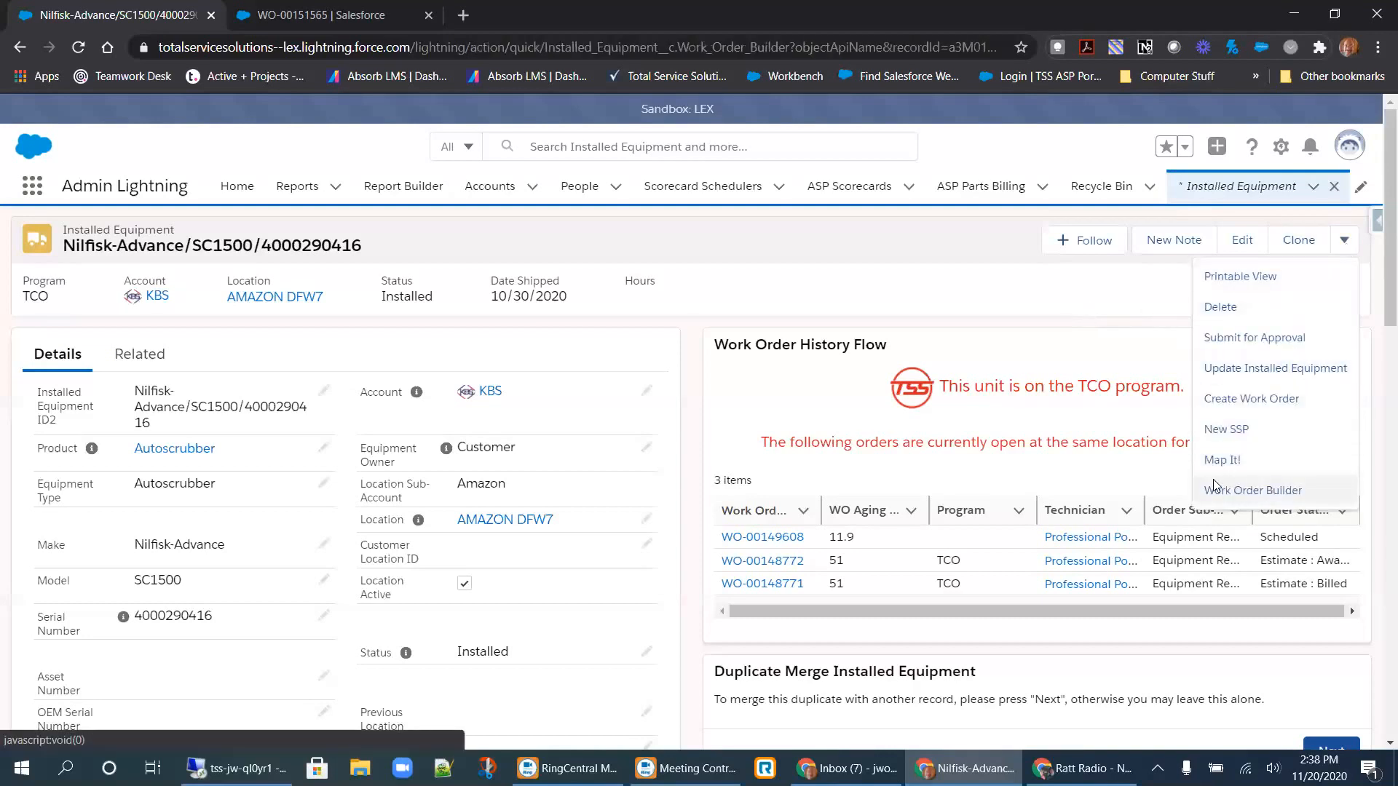
click(1216, 490)
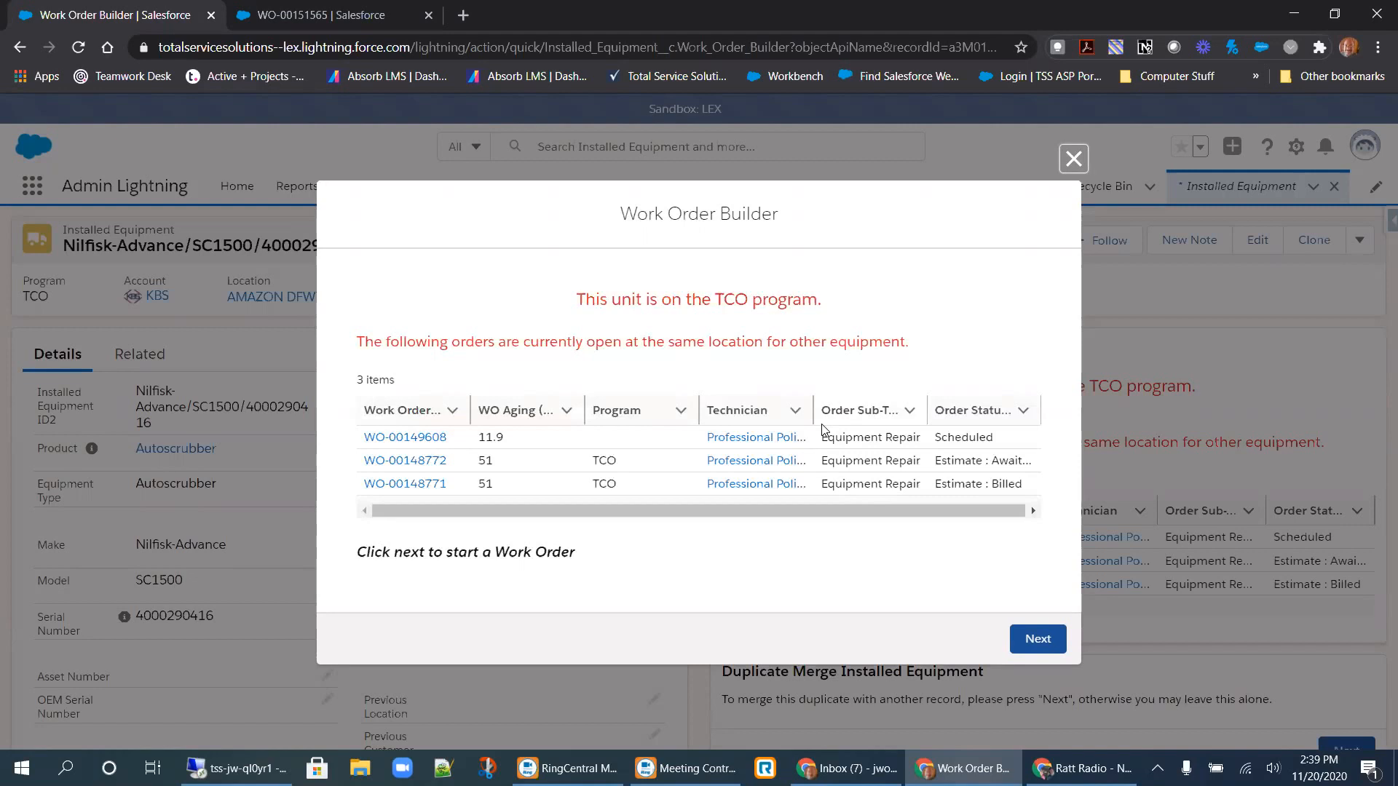
click(1021, 638)
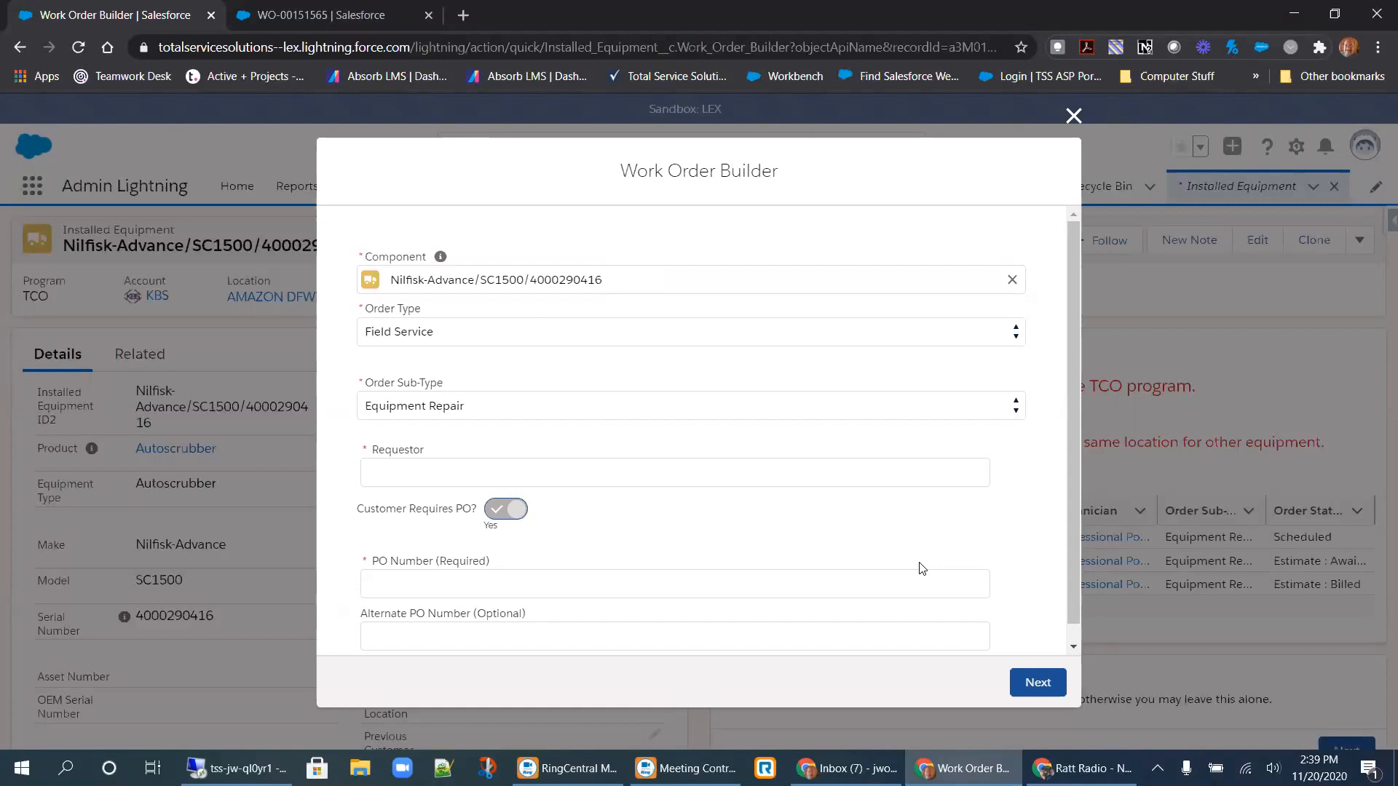
scroll(912, 496, down, 1)
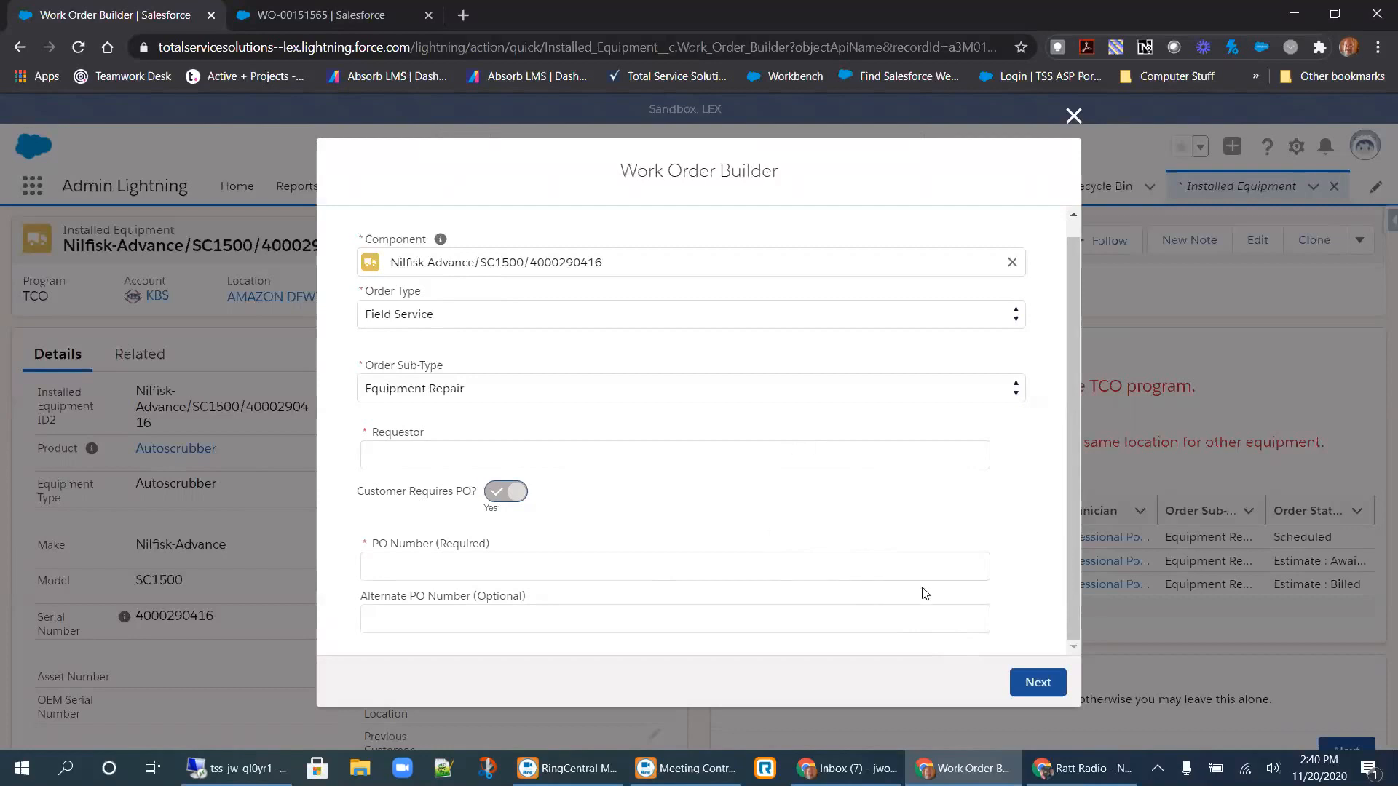
click(1038, 691)
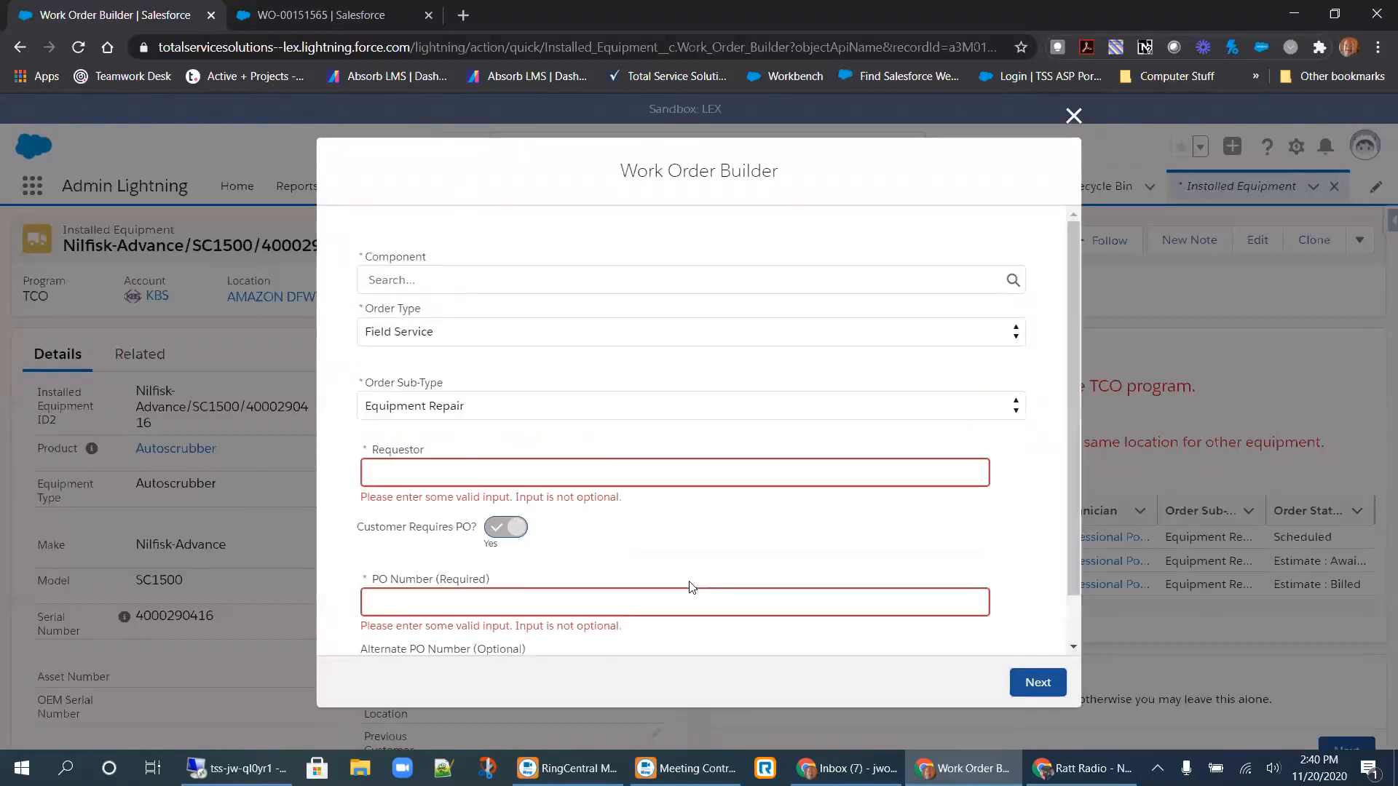
Fill in the requestor's name and the required PO number, leave the alternate PO number blank, and continue.
click(578, 470)
text(jesse)
key(Tab)
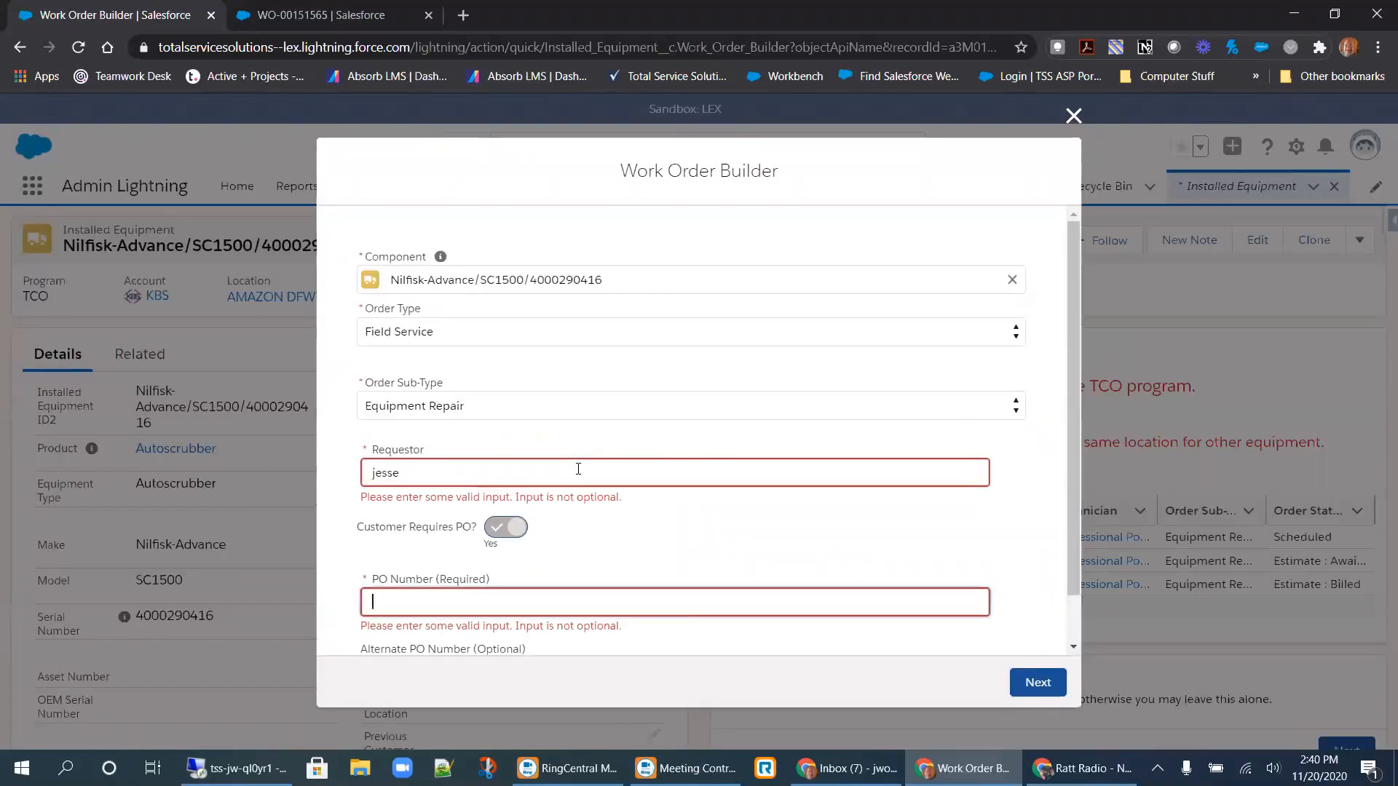
text(12345)
scroll(573, 354, down, 1)
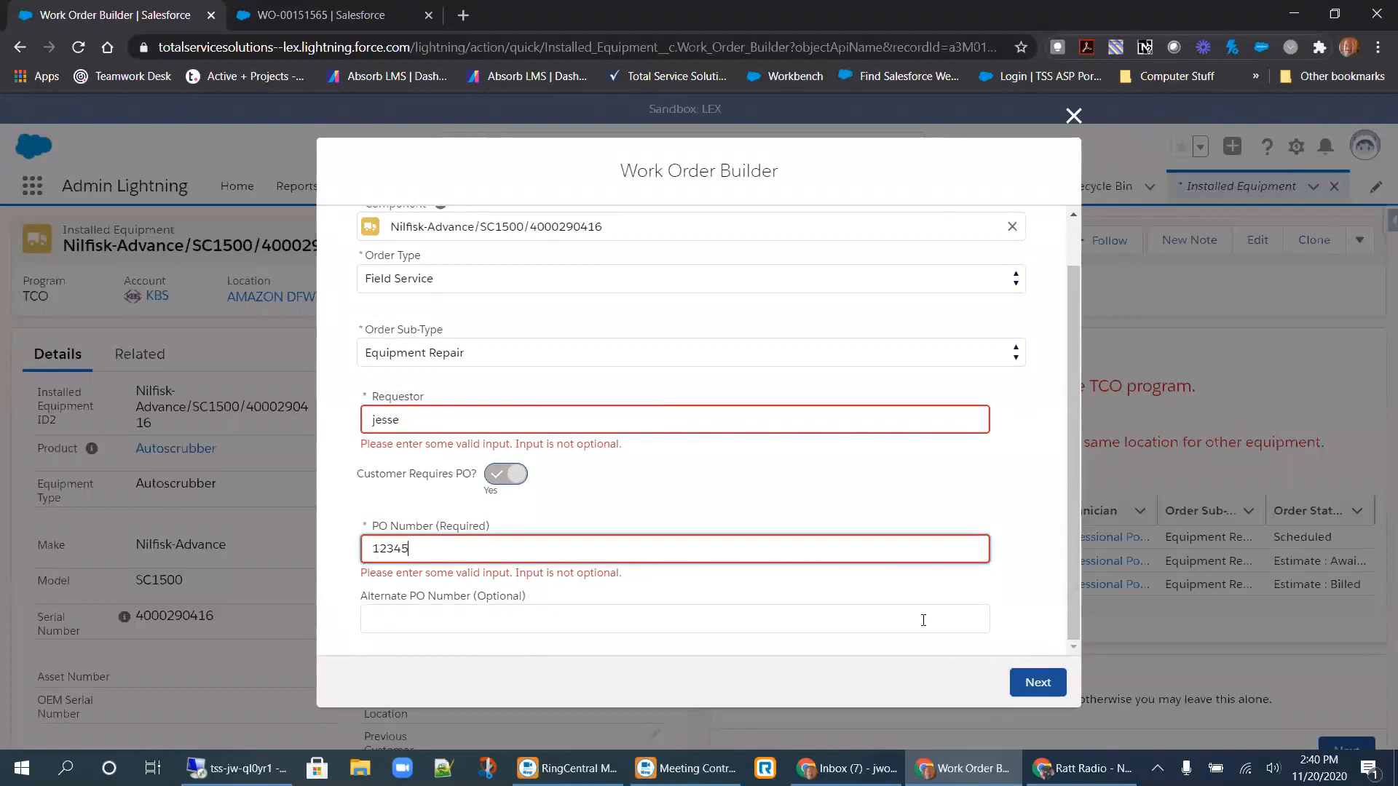
click(1038, 684)
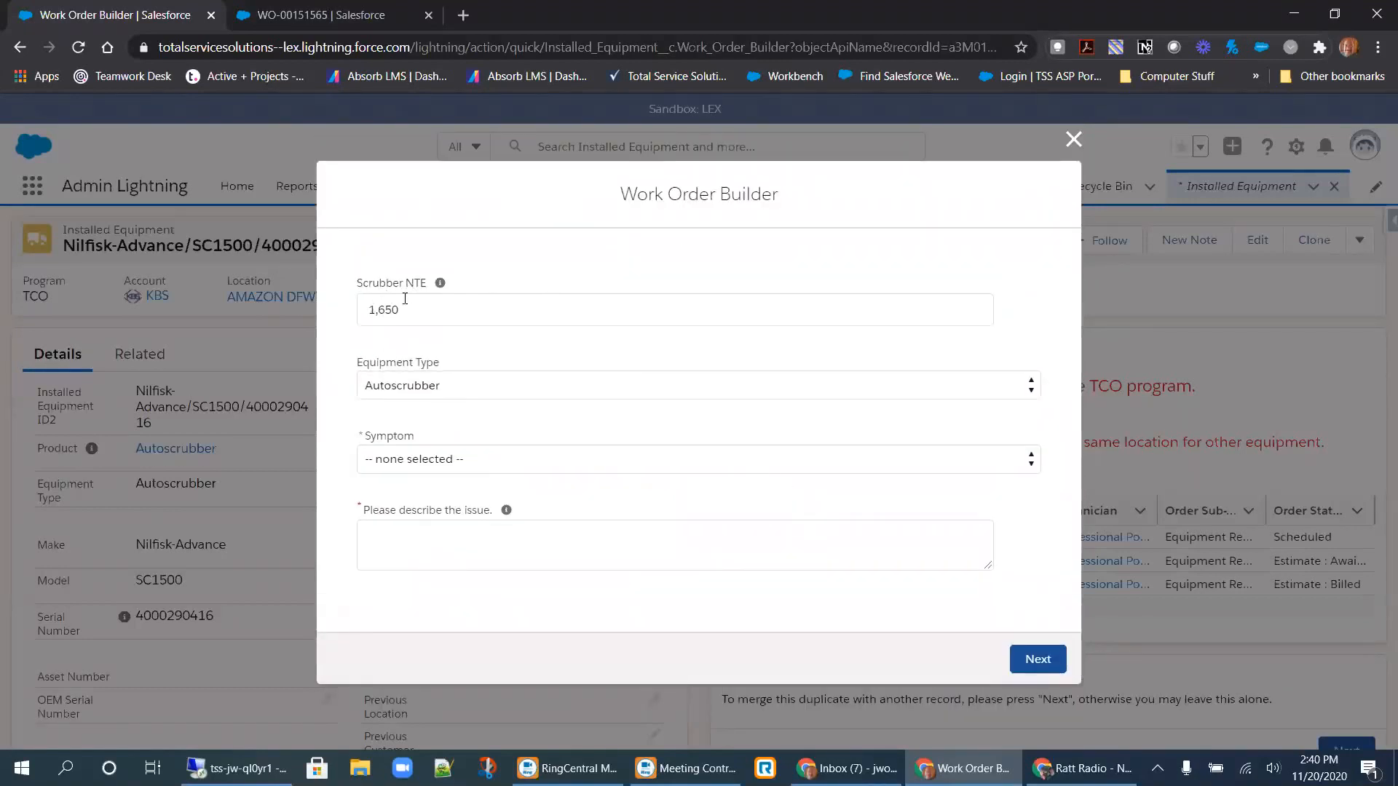
Set the symptom to Other/Multiple Issues (Noted in Problem Description), describe the issue as "this is the problem", and continue.
drag(407, 310, 359, 312)
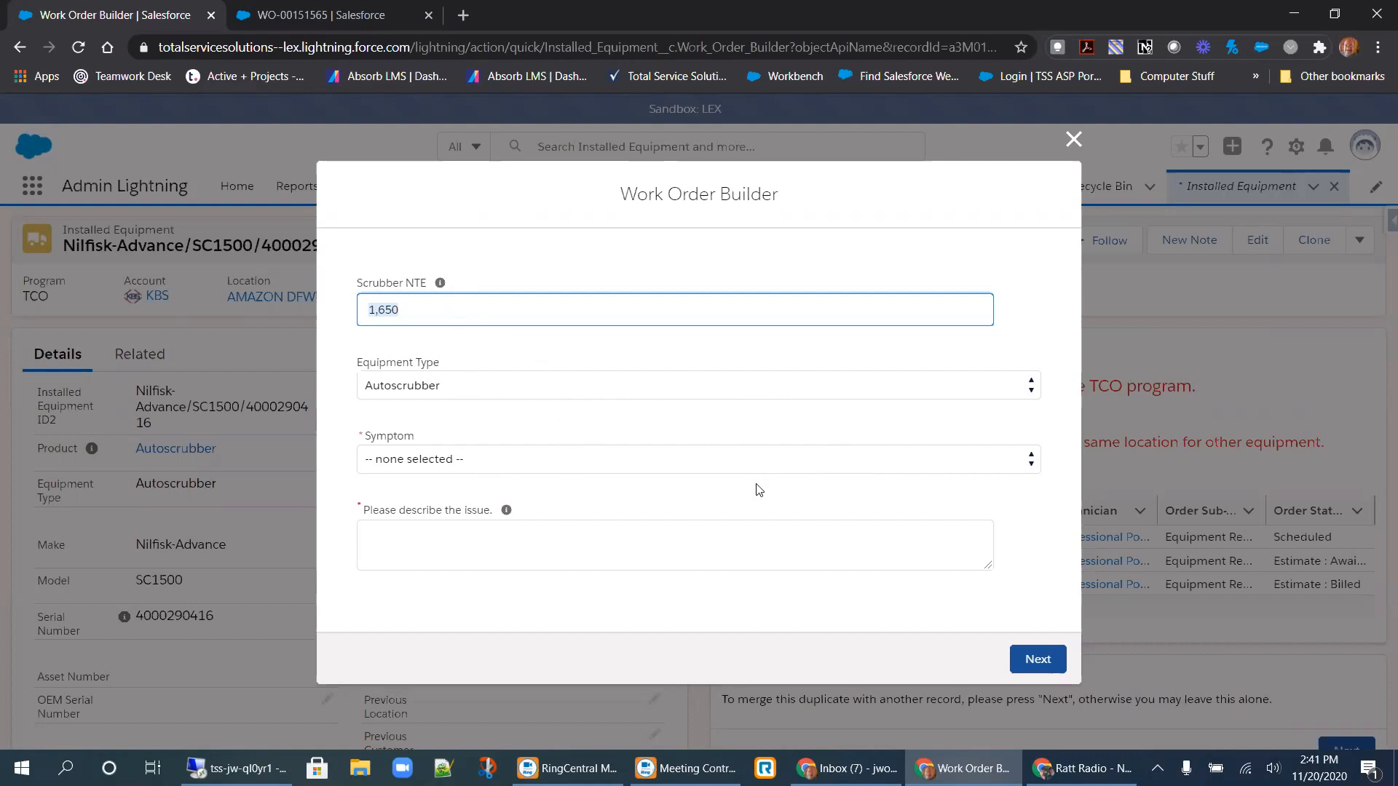
click(740, 537)
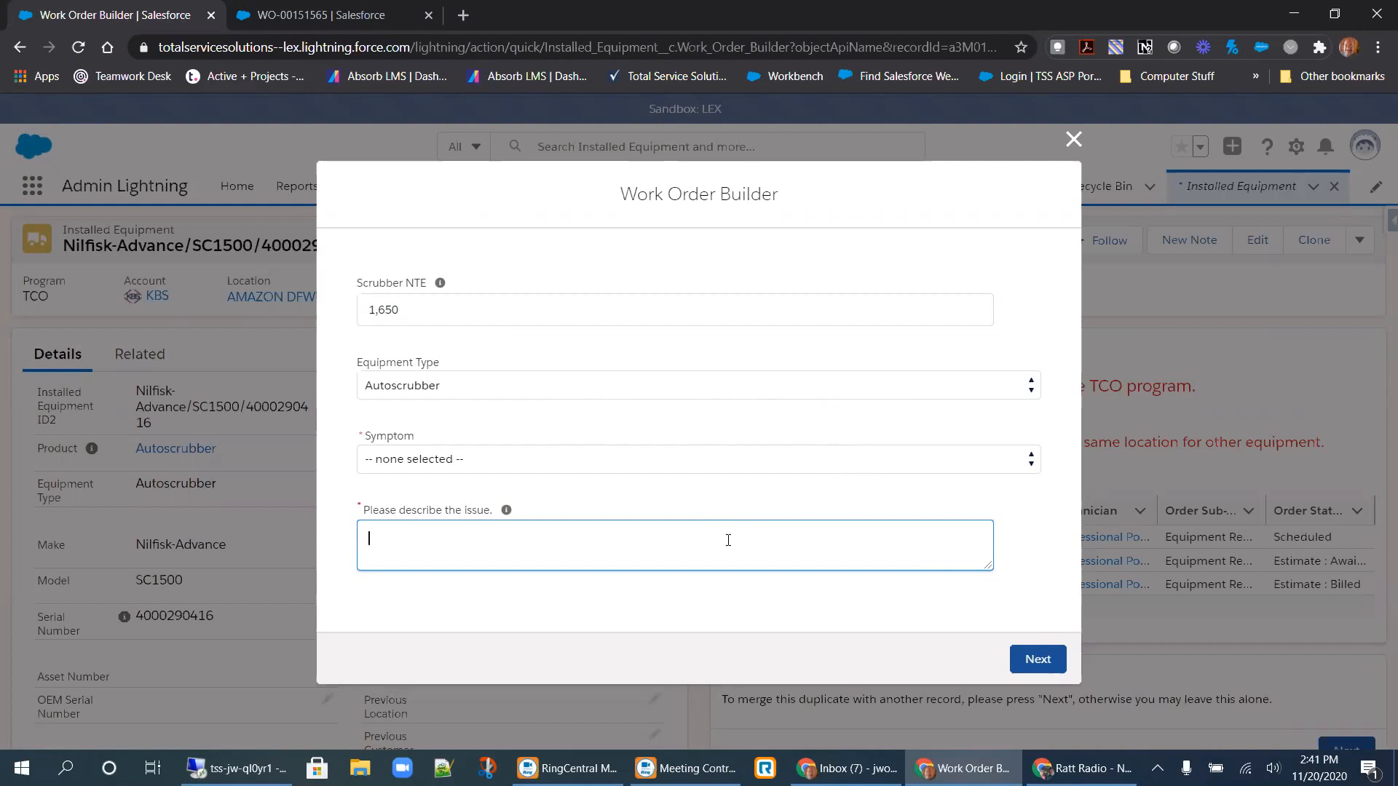
click(748, 458)
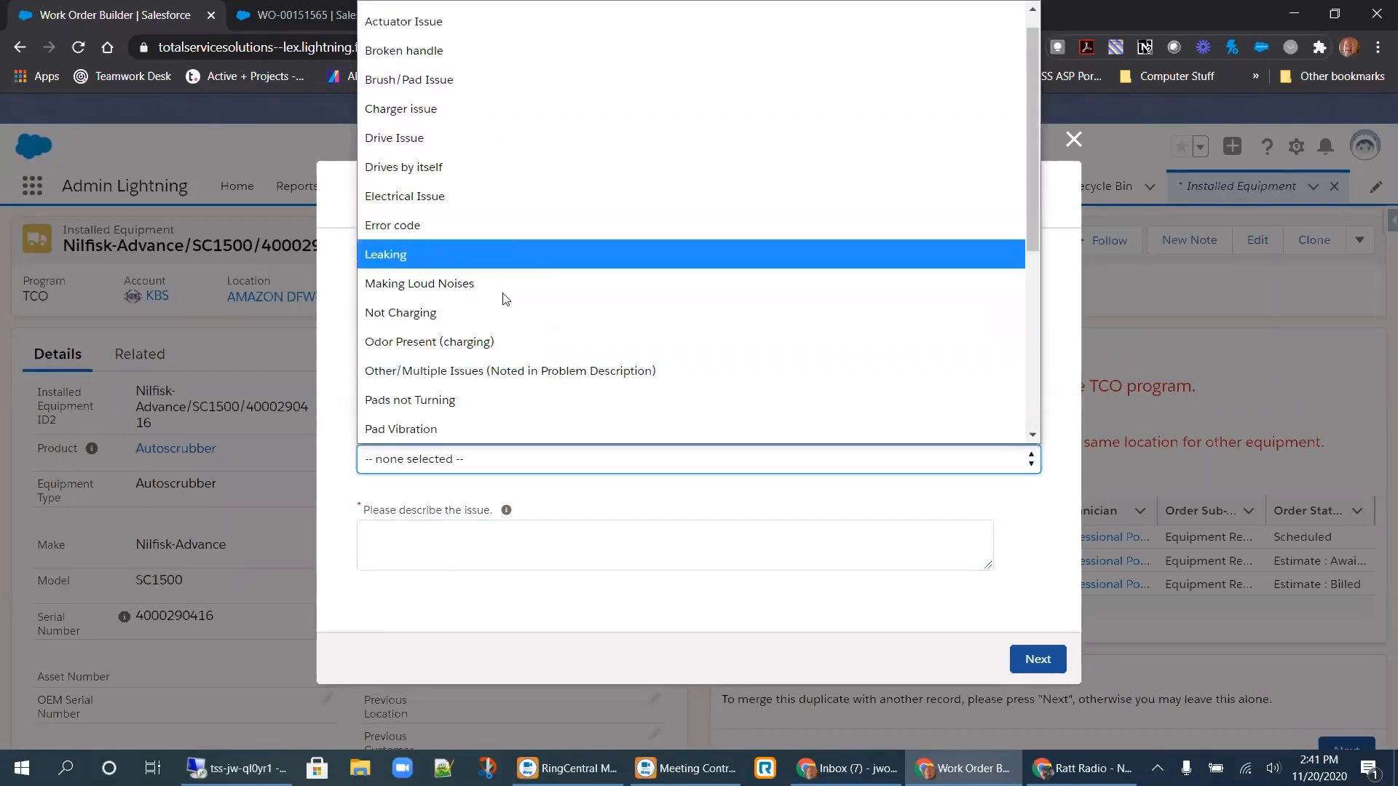
click(513, 368)
click(695, 533)
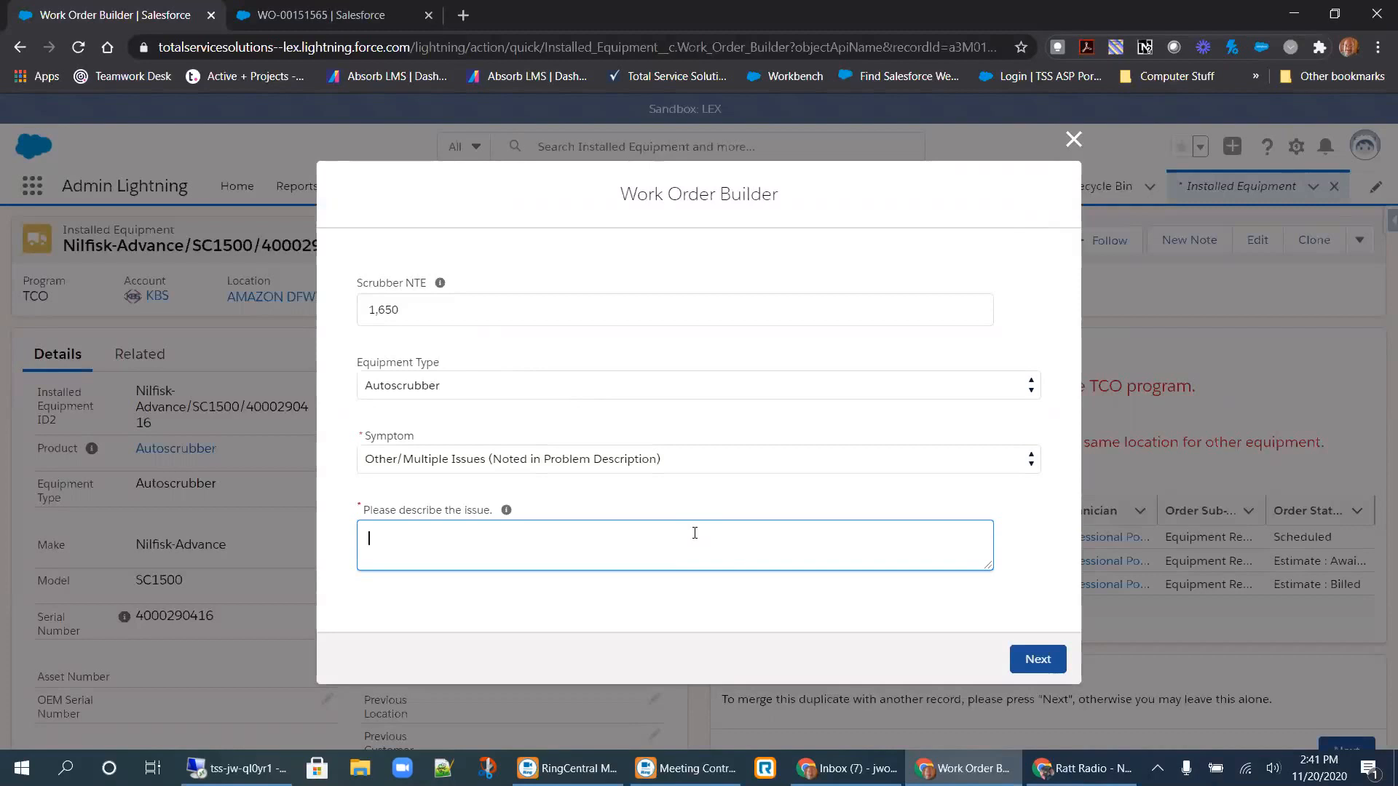
text(this is the problem)
click(1035, 663)
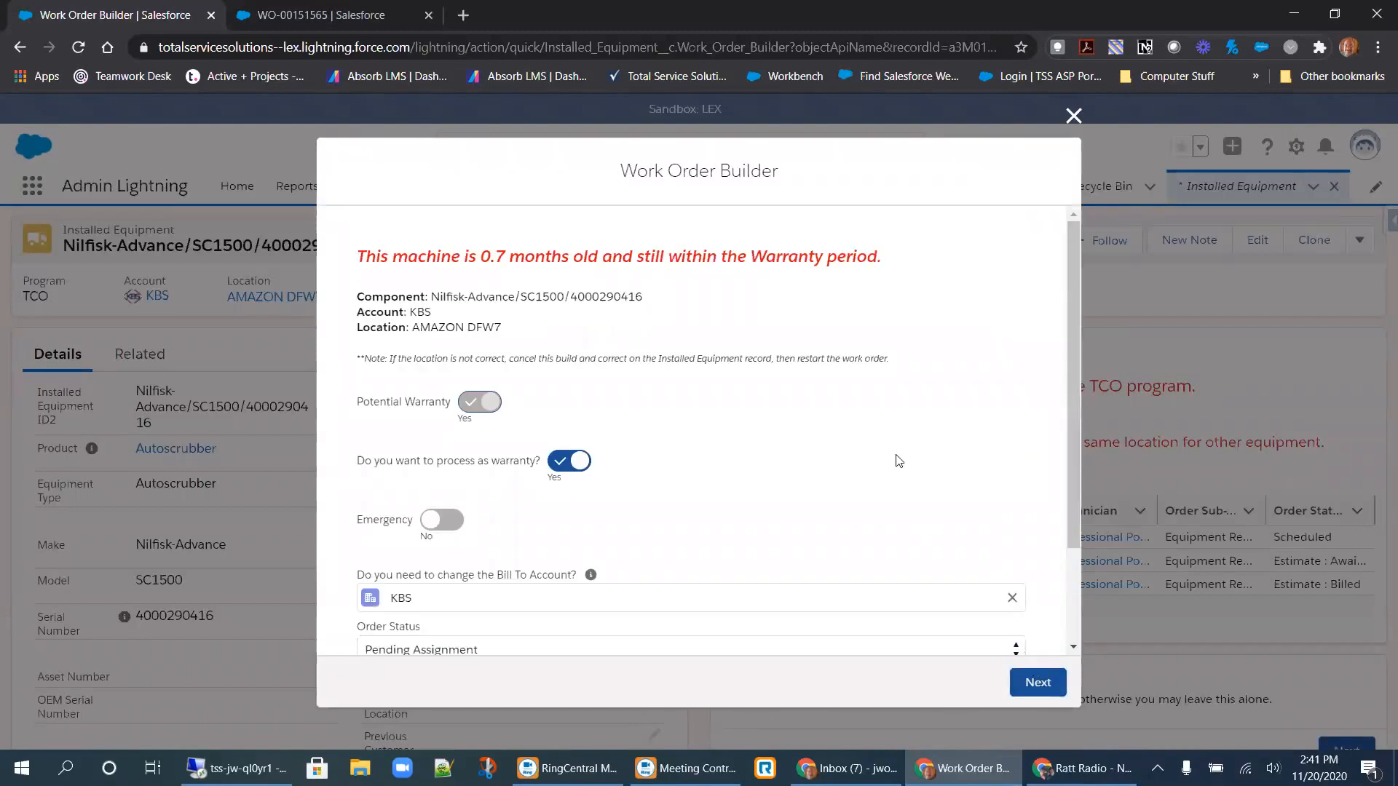
Examine the machine's warranty notice and the option to process the order as warranty.
scroll(899, 461, down, 2)
drag(356, 256, 853, 257)
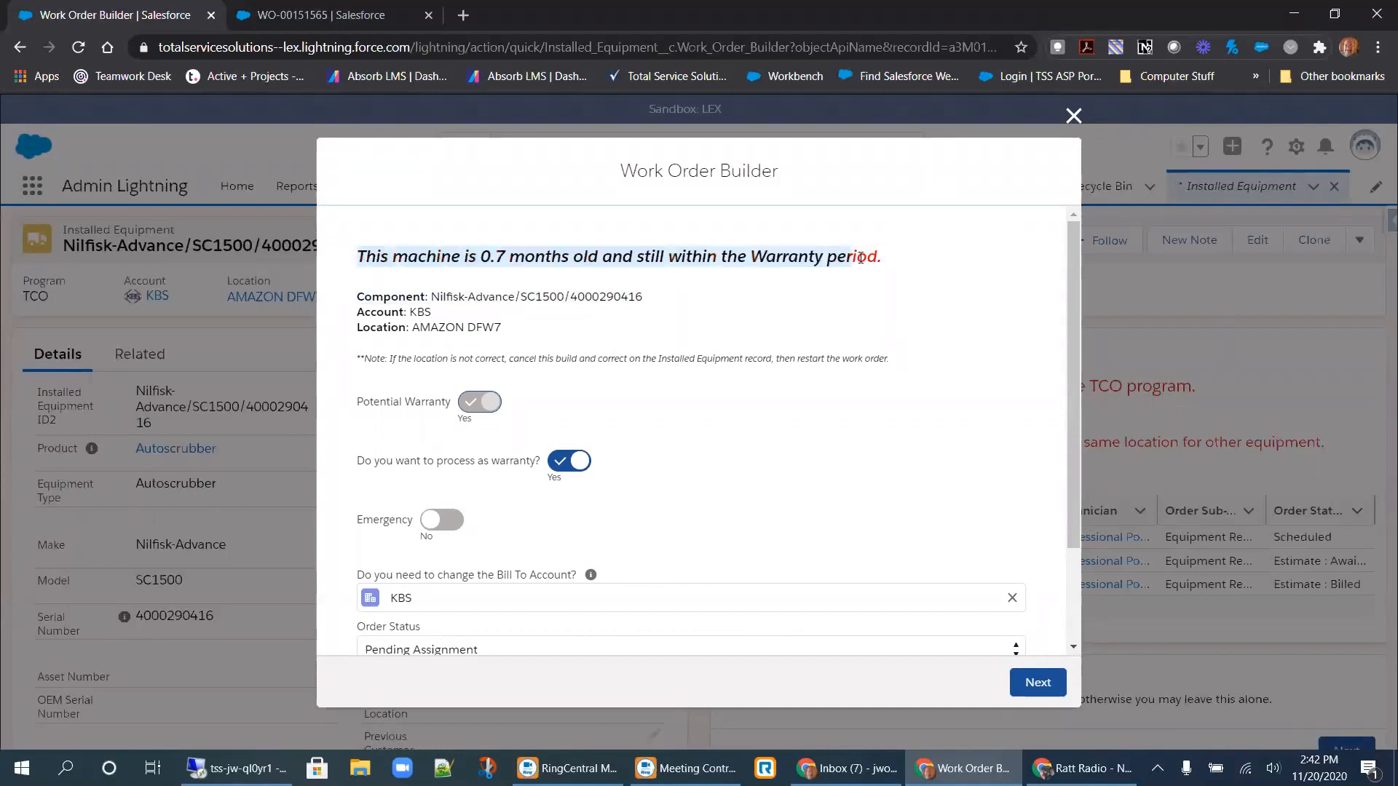
click(854, 257)
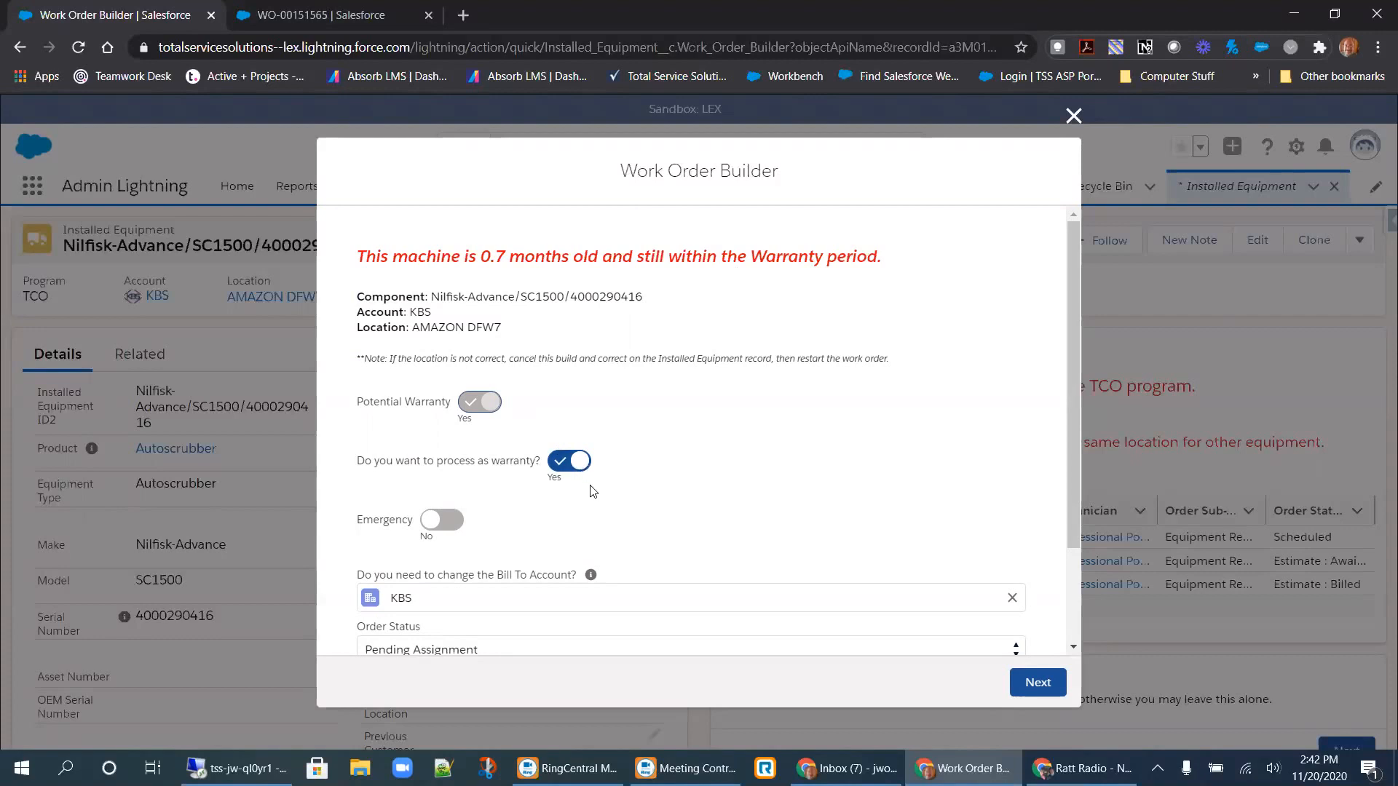
drag(357, 461, 590, 460)
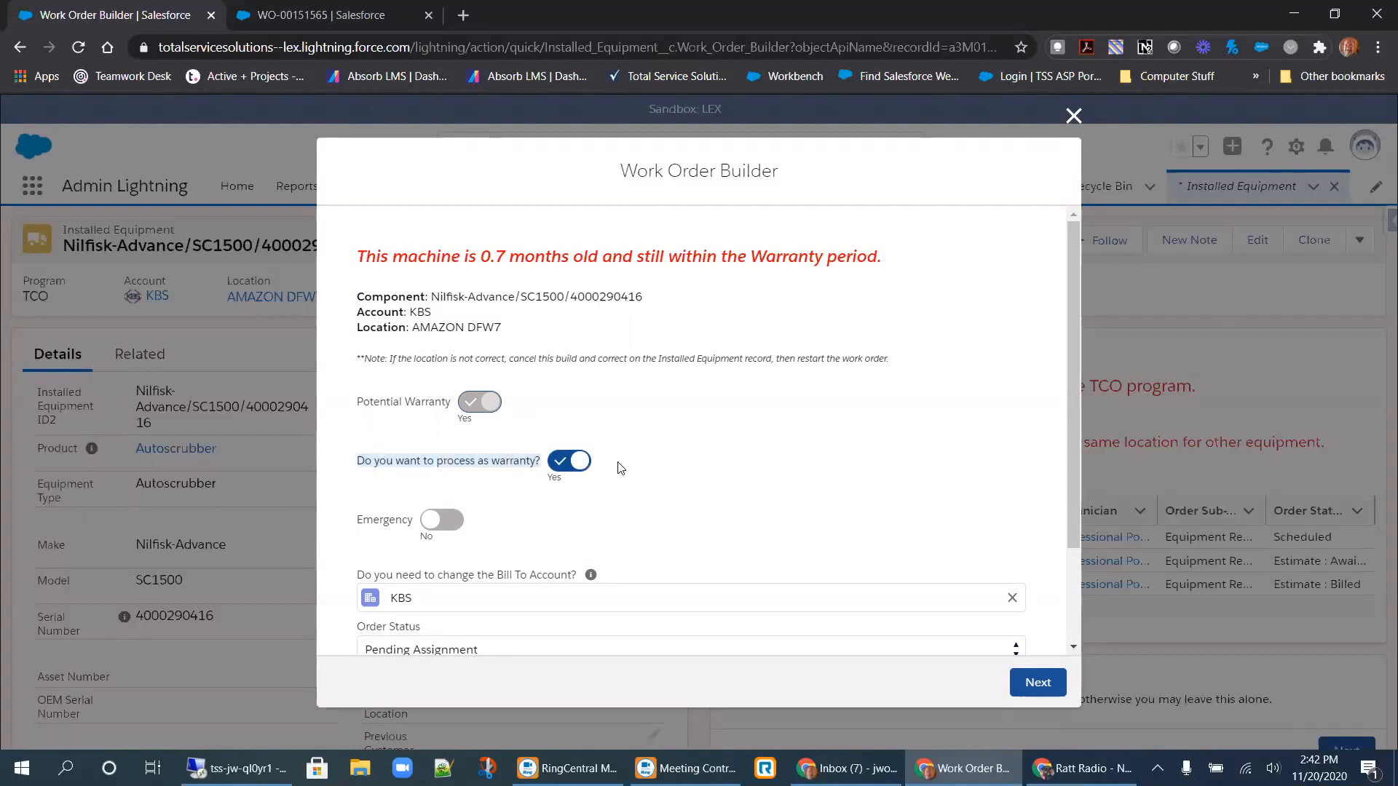
click(612, 463)
click(616, 466)
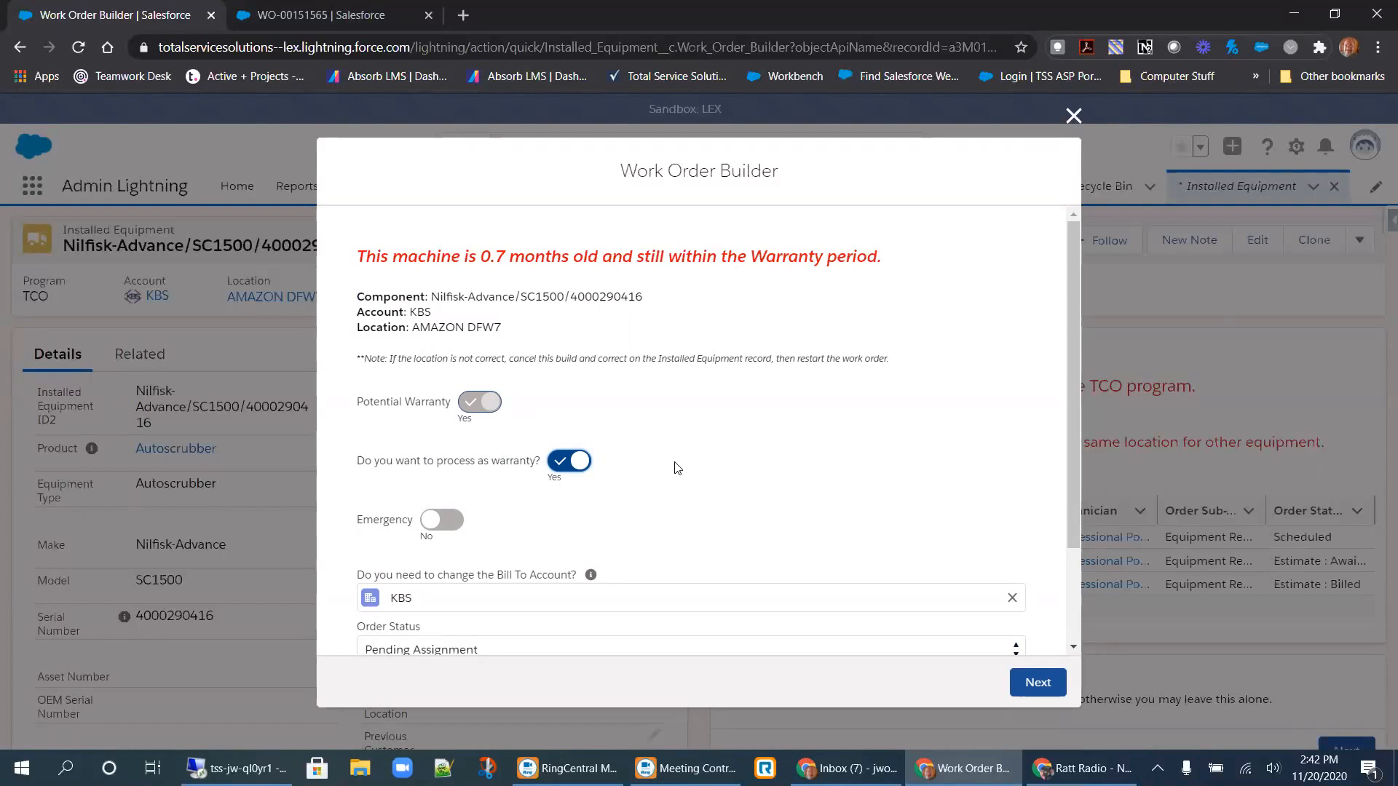
Keep warranty processing, bill-to account KBS and Pending Assignment status, and finish the builder without uploading a file or marking it ready to assign.
scroll(723, 479, down, 1)
scroll(723, 479, down, 2)
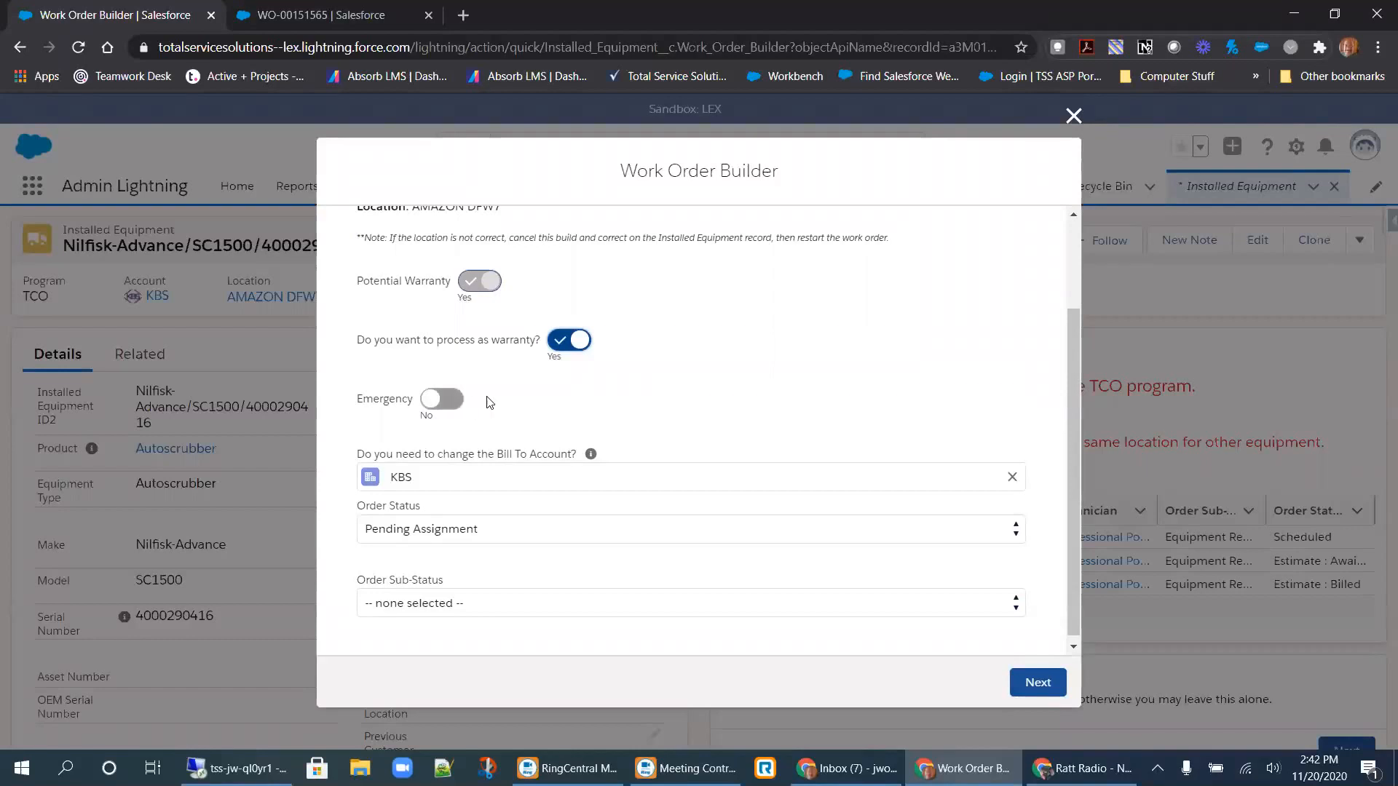
scroll(619, 390, down, 1)
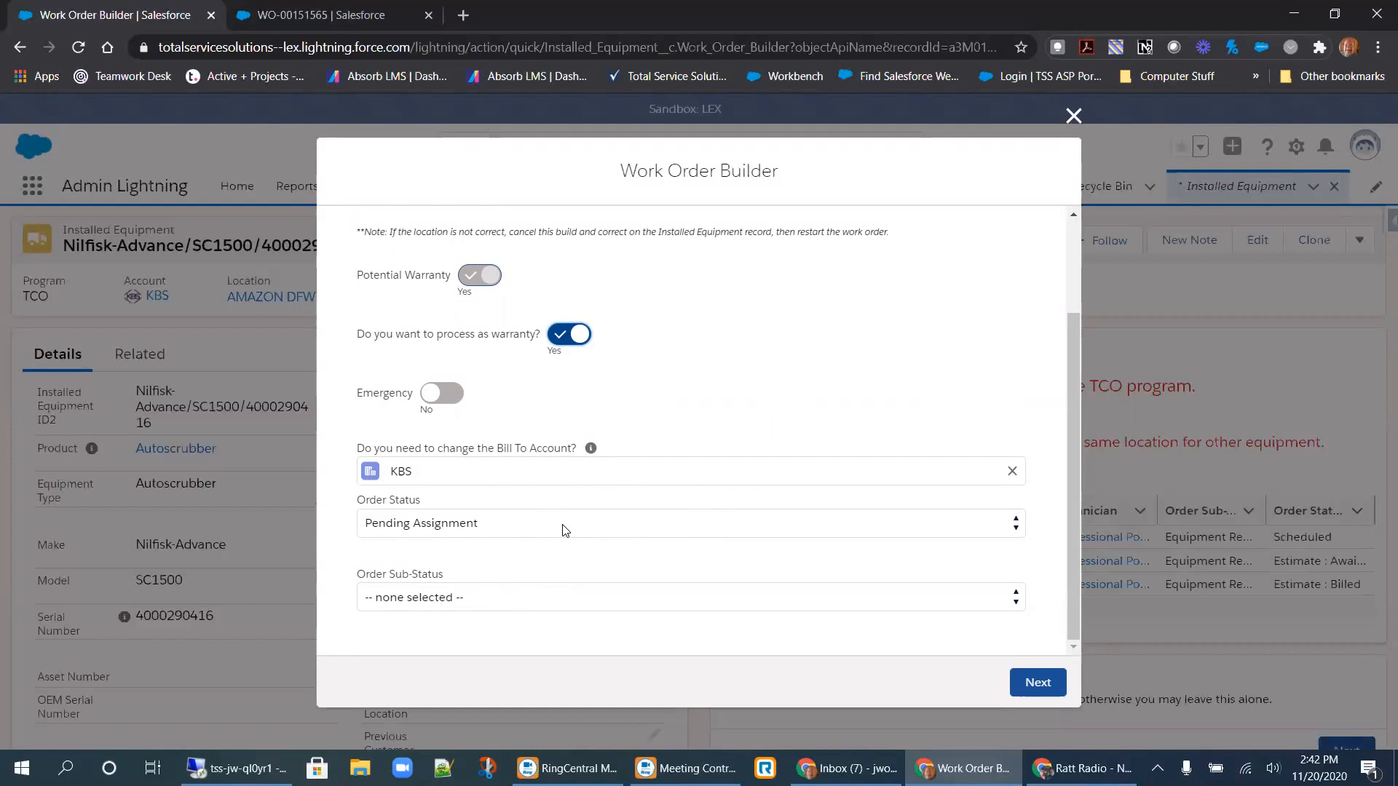
click(1032, 683)
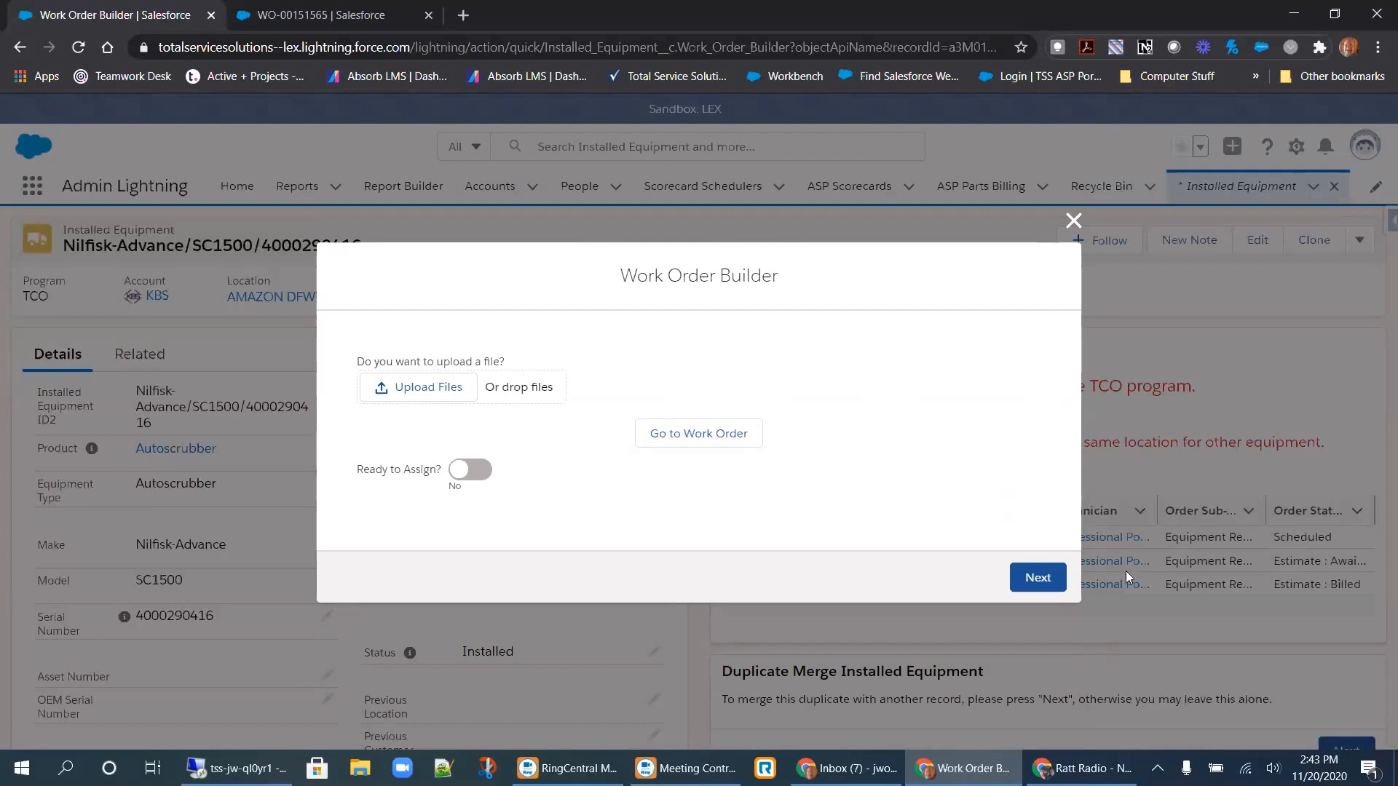
click(1040, 579)
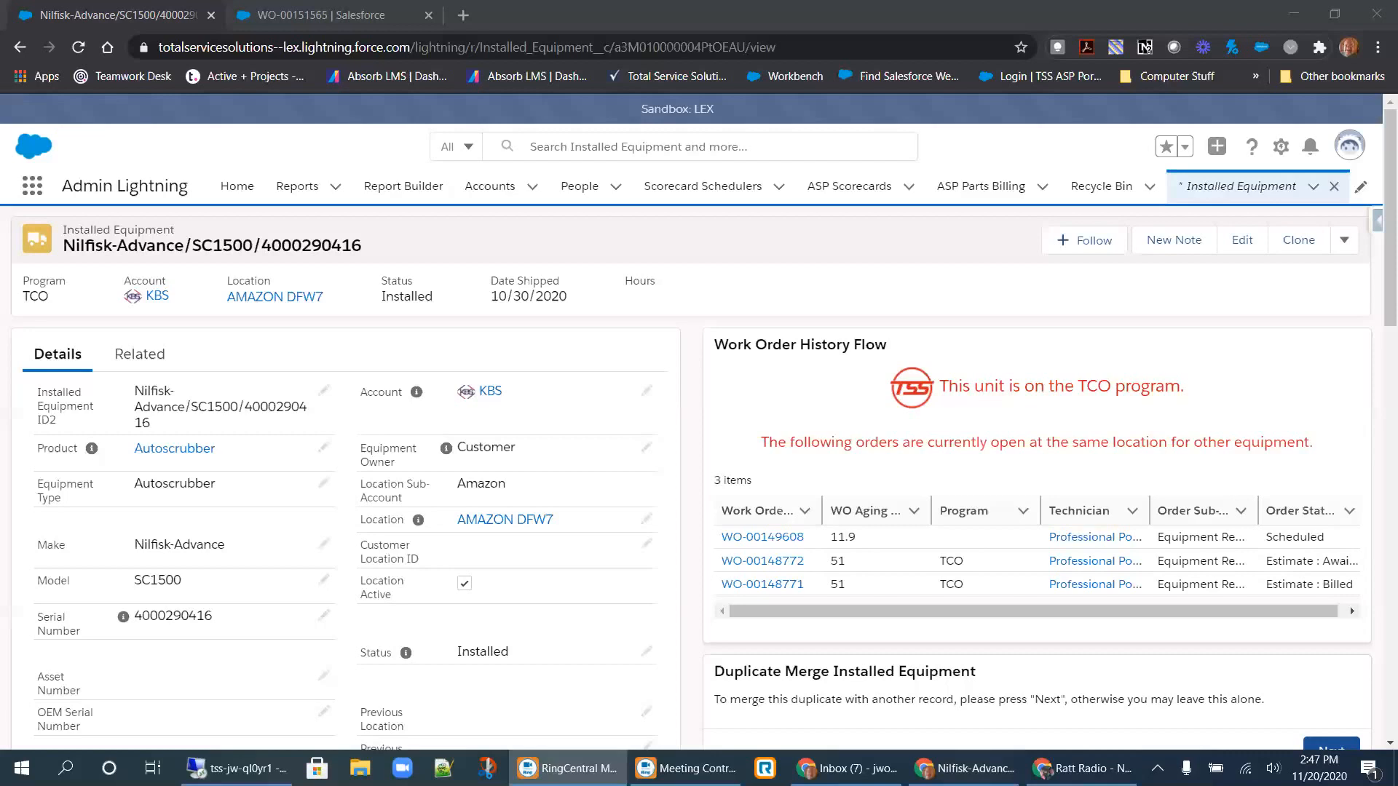
Open the Betco/PBU (27" - Kawasaki 17HP)/TEST4321 component record from the work order in the other browser tab.
click(285, 22)
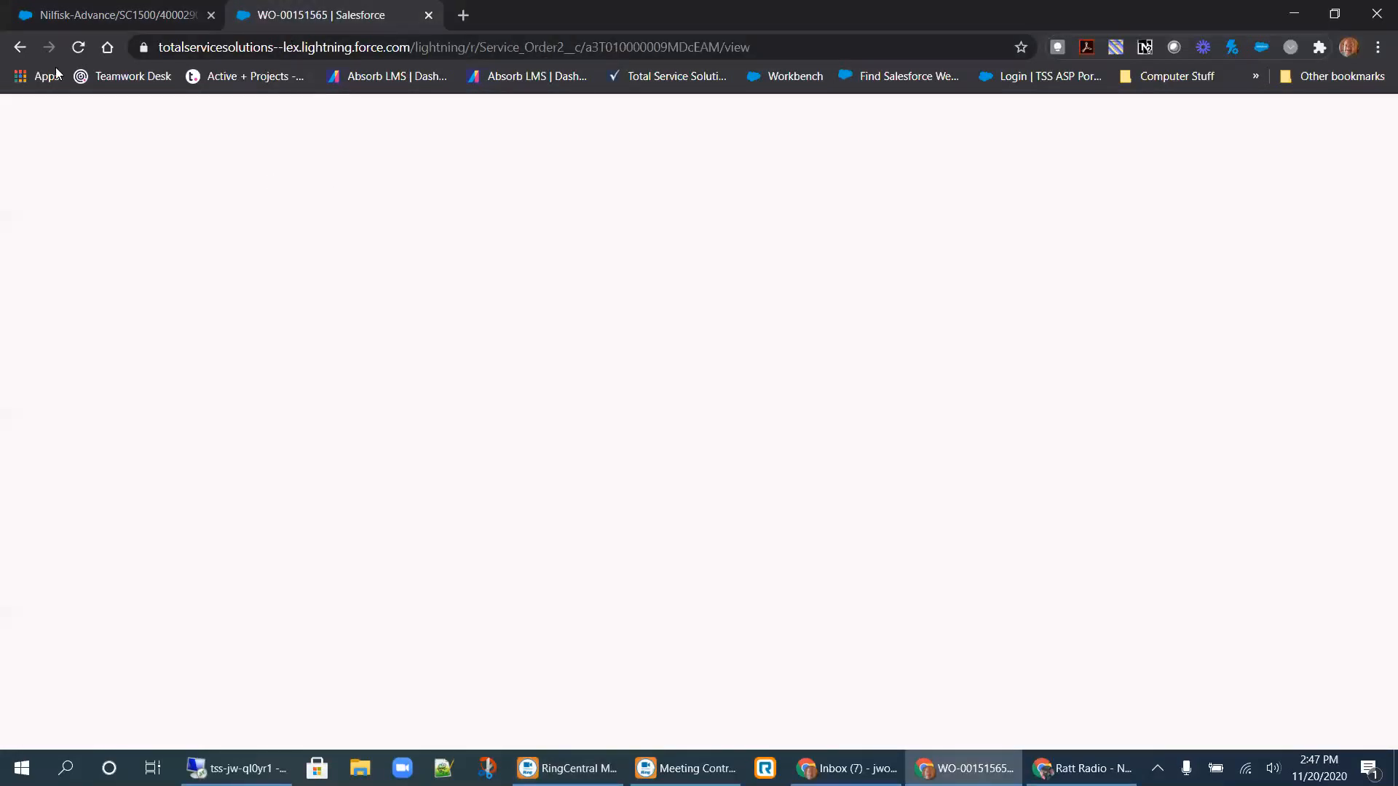
click(81, 14)
click(344, 22)
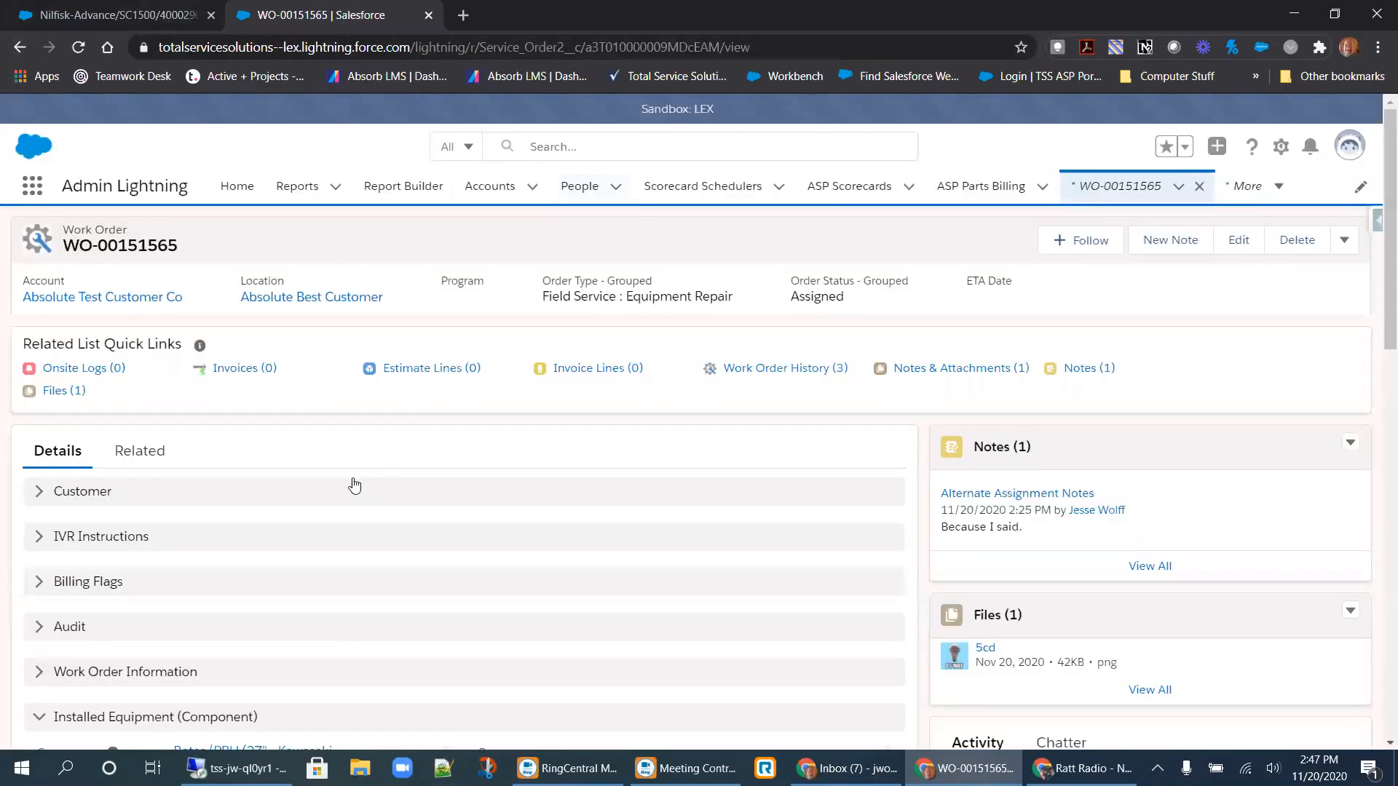
scroll(355, 486, down, 3)
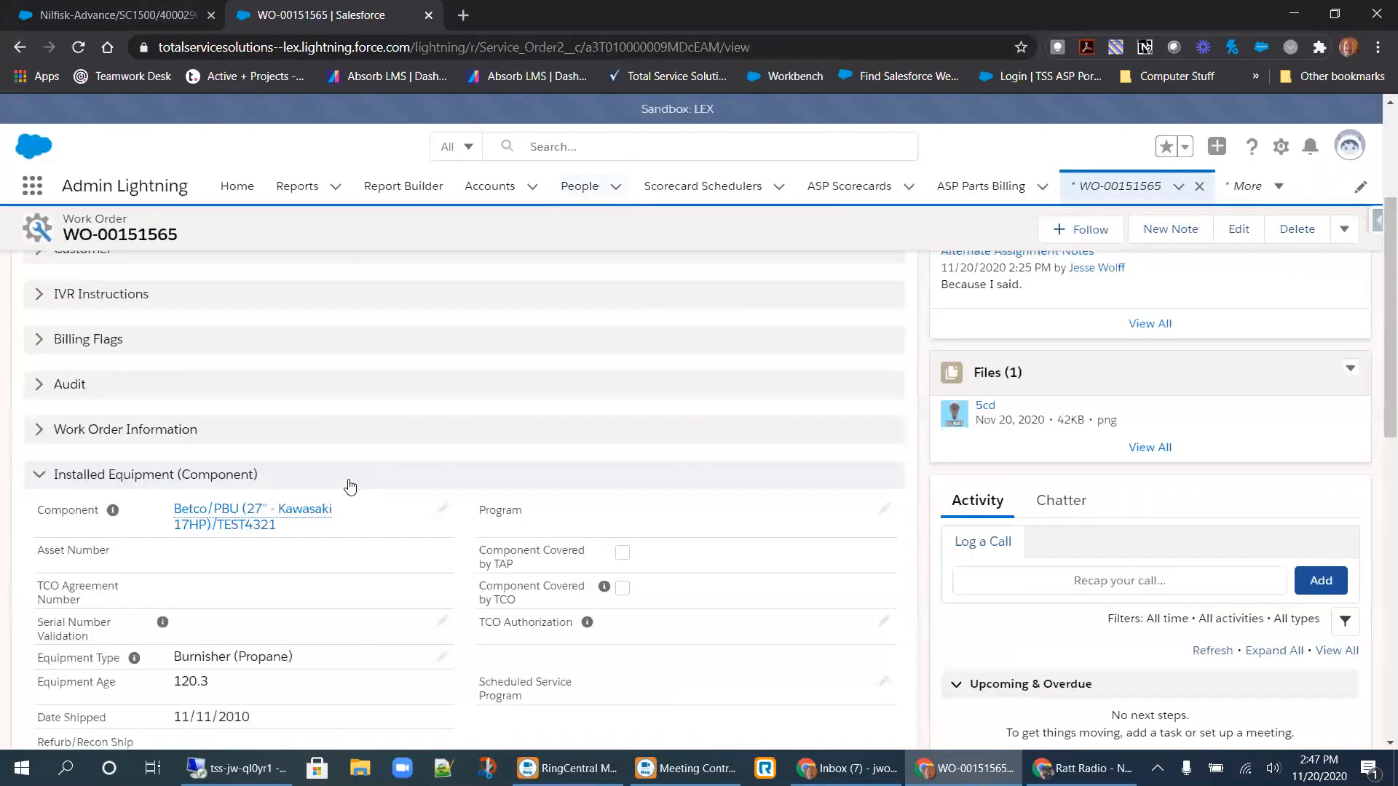
click(230, 524)
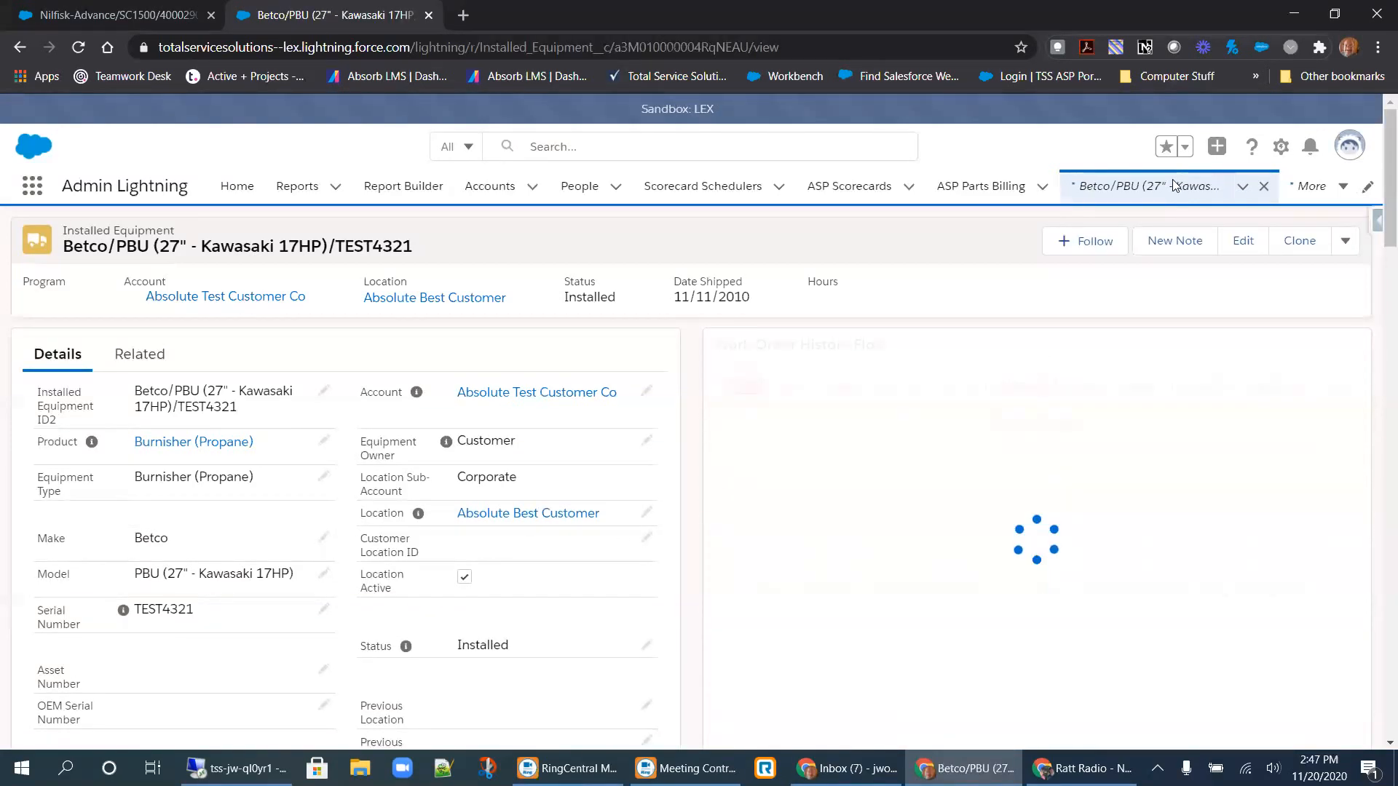
Open the older Work Order Entry form for the Betco unit and glance back at the Nilfisk-Advance record for comparison.
click(1344, 241)
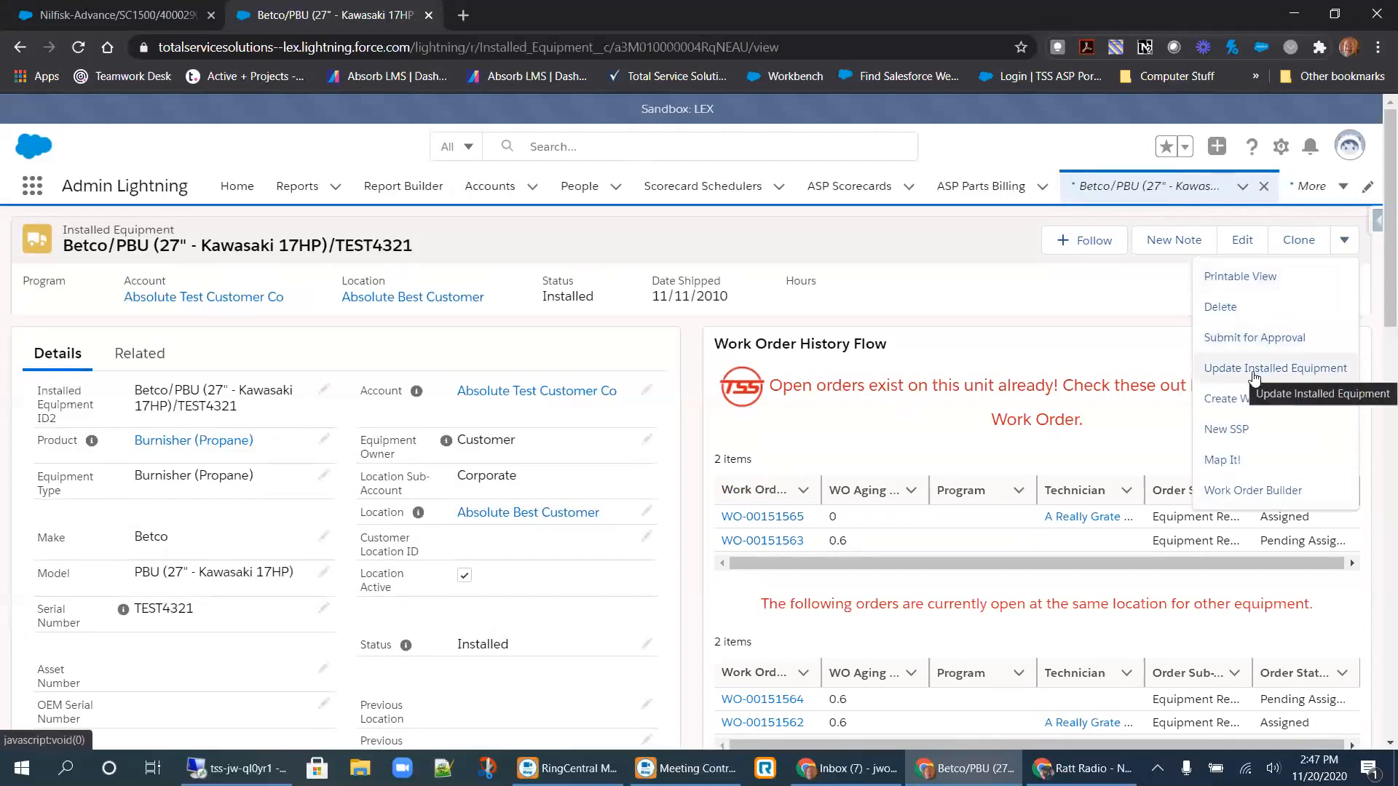
click(1242, 405)
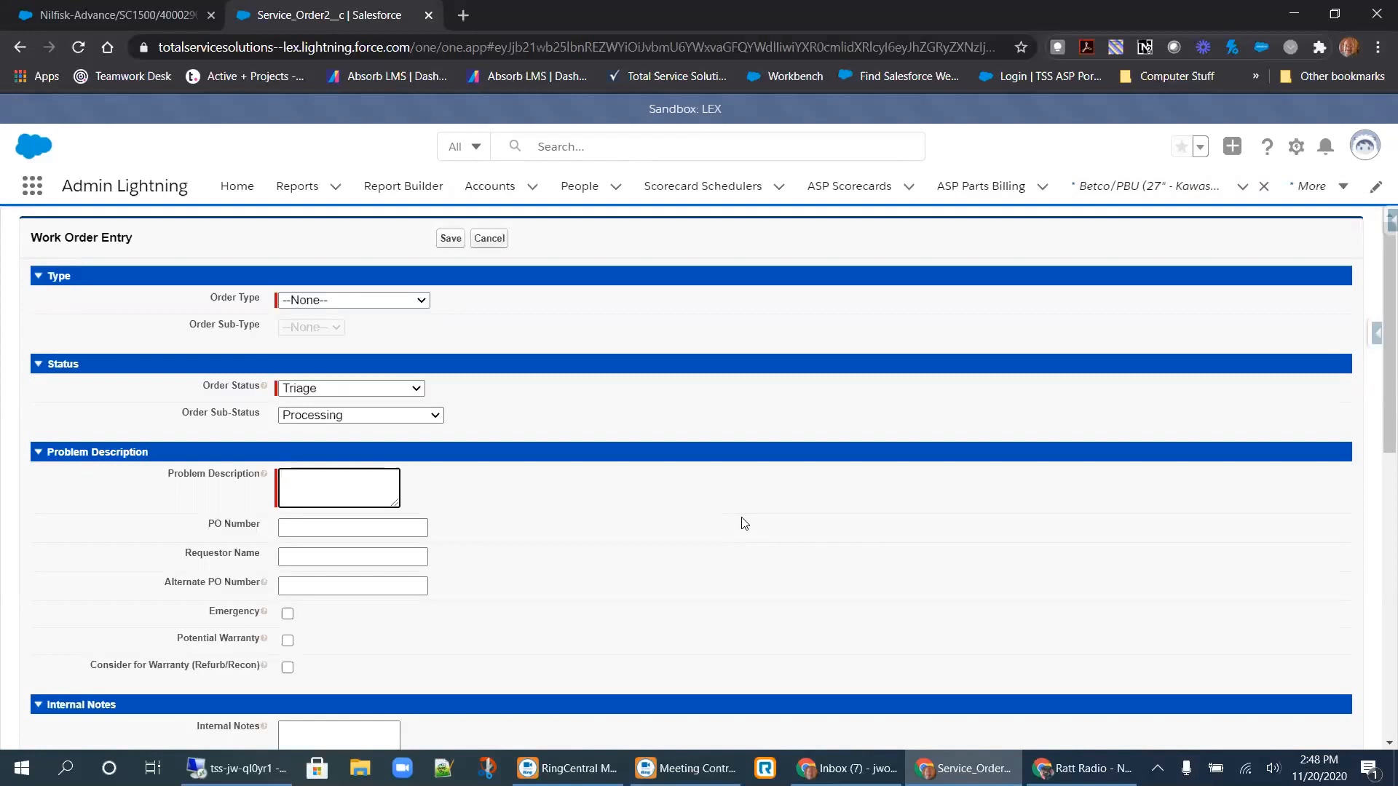
click(115, 16)
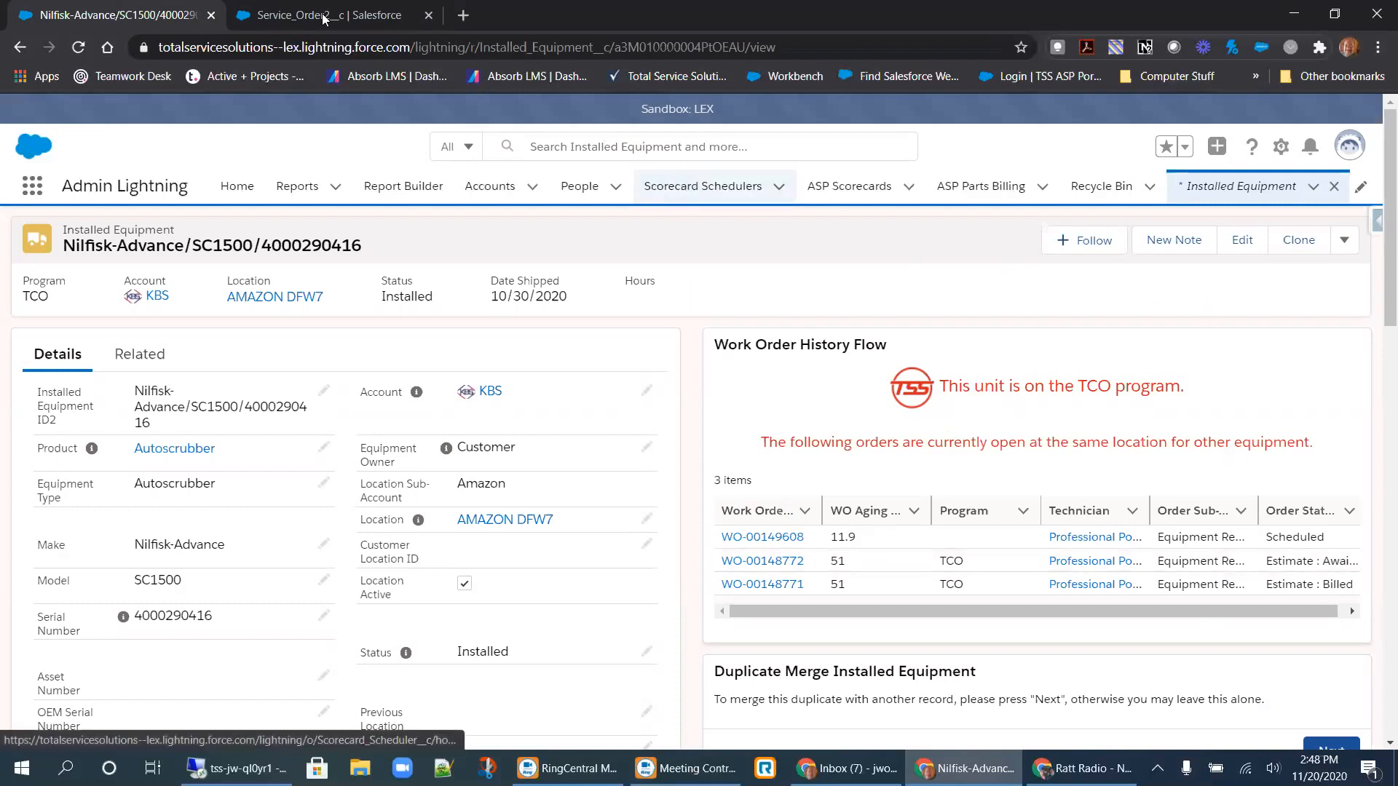
click(267, 15)
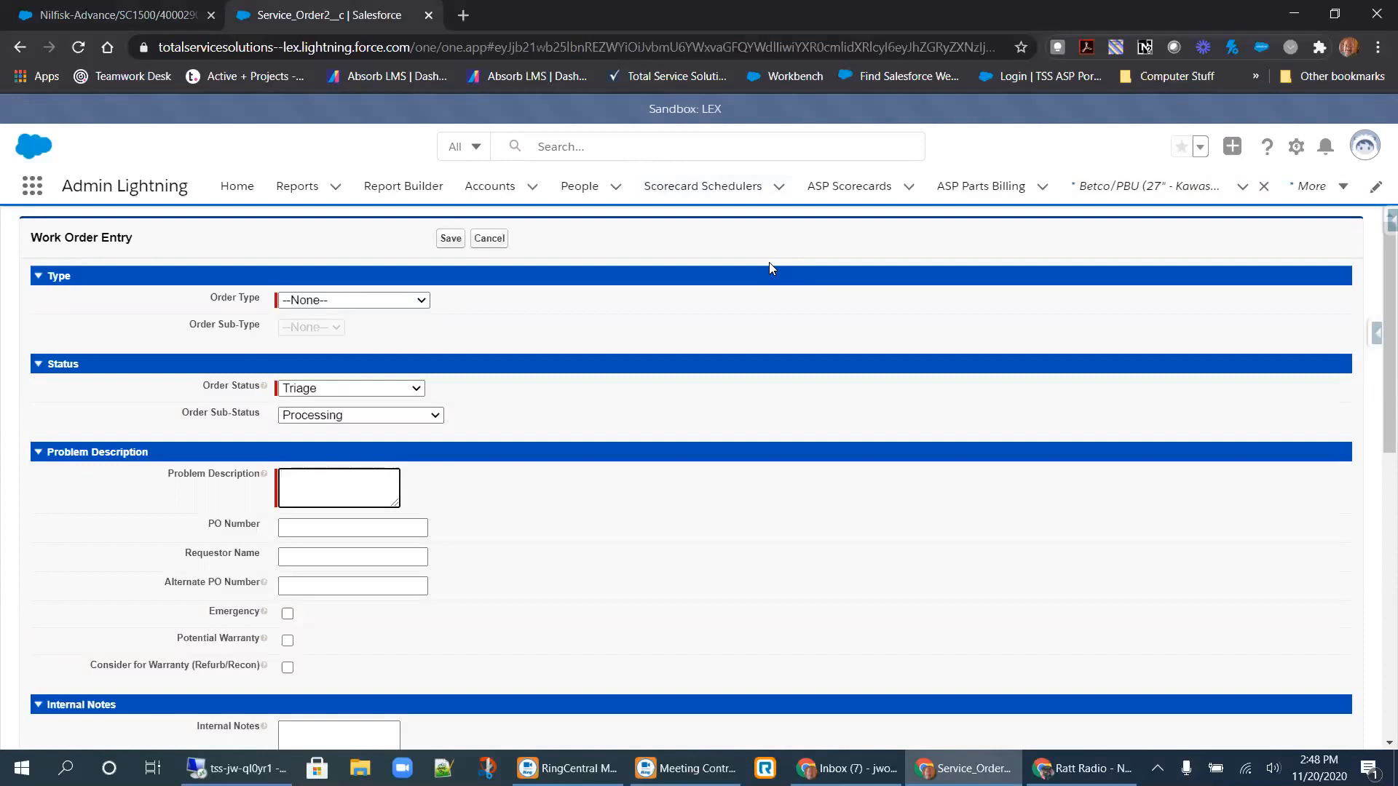
Examine the Work Order Entry form's sections from Type through Static Info, and close it without saving.
click(411, 300)
click(486, 350)
scroll(655, 515, down, 9)
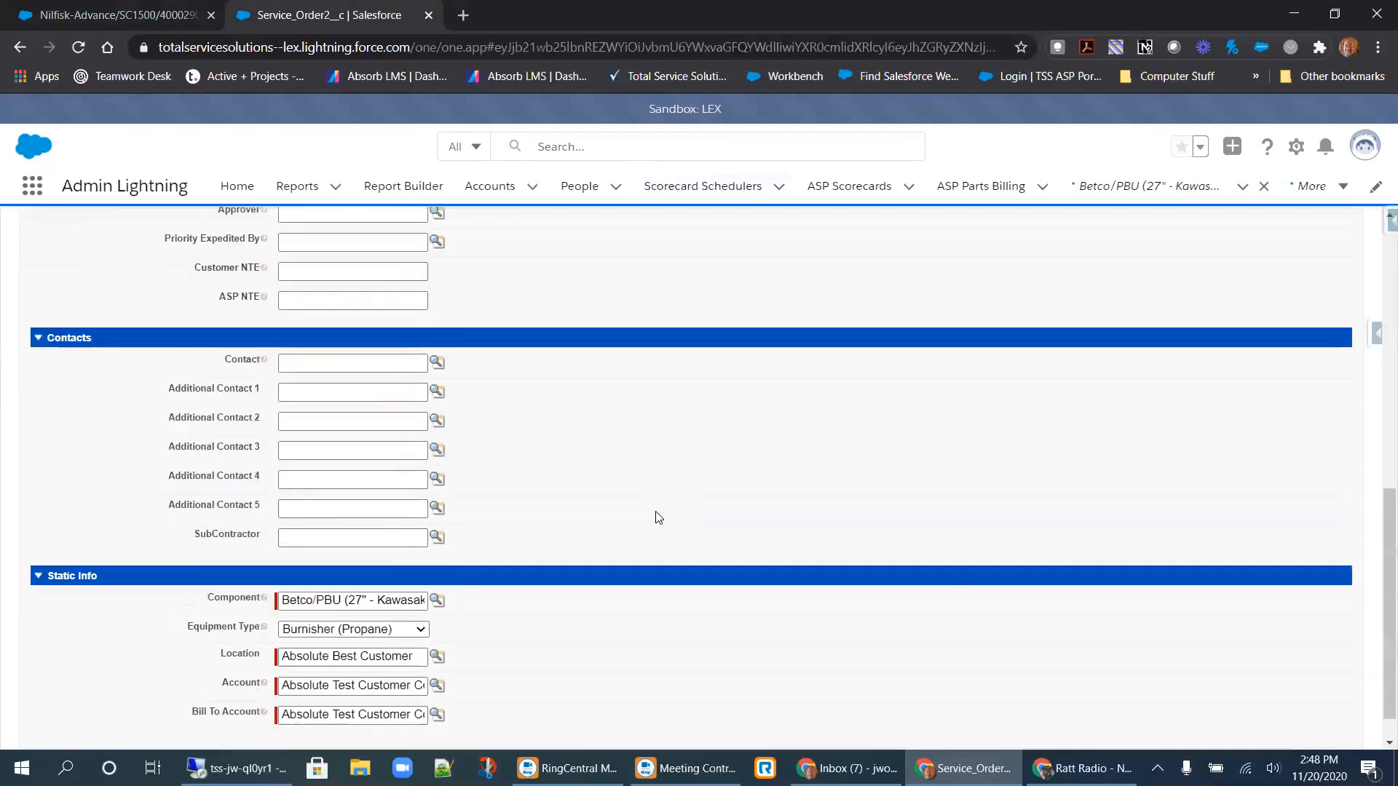
scroll(655, 517, down, 1)
scroll(655, 517, up, 7)
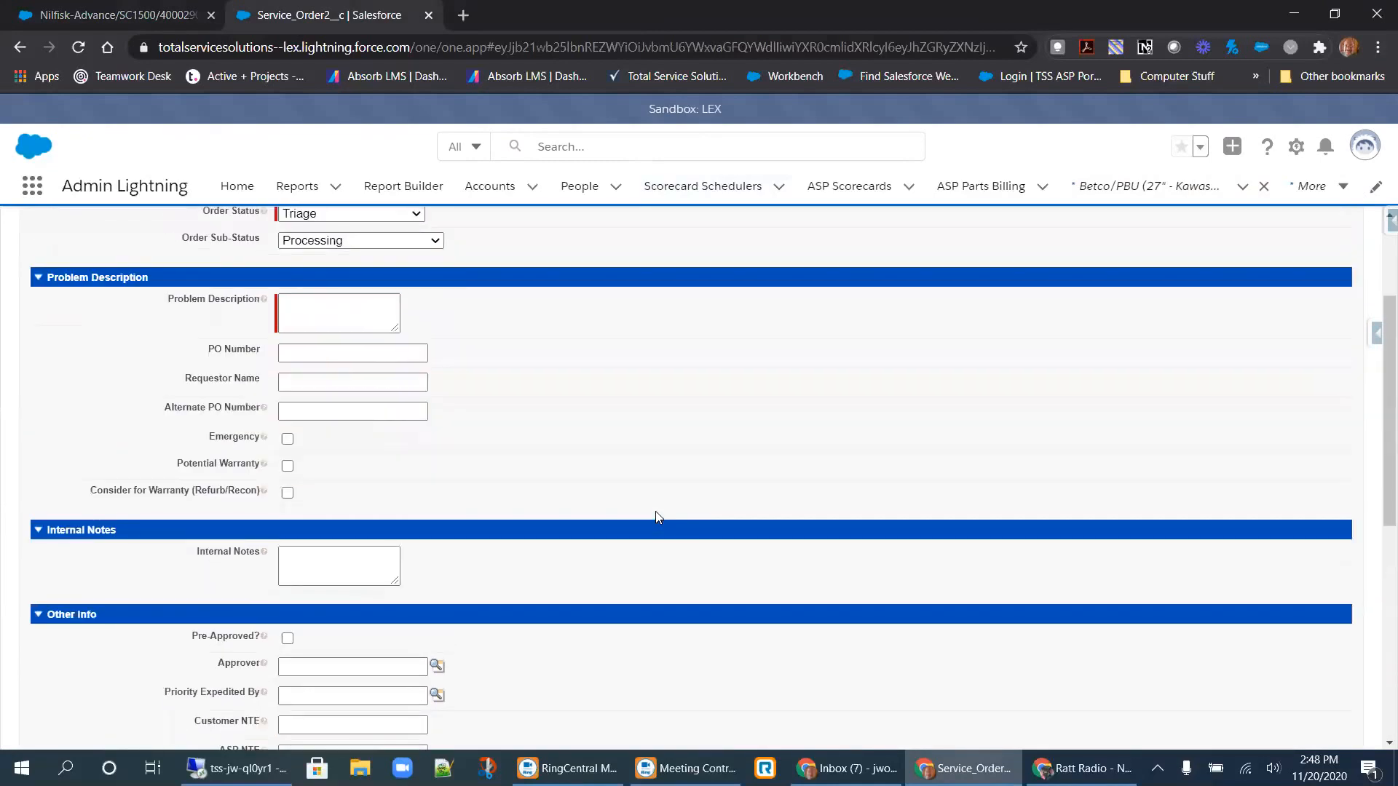
scroll(657, 517, up, 3)
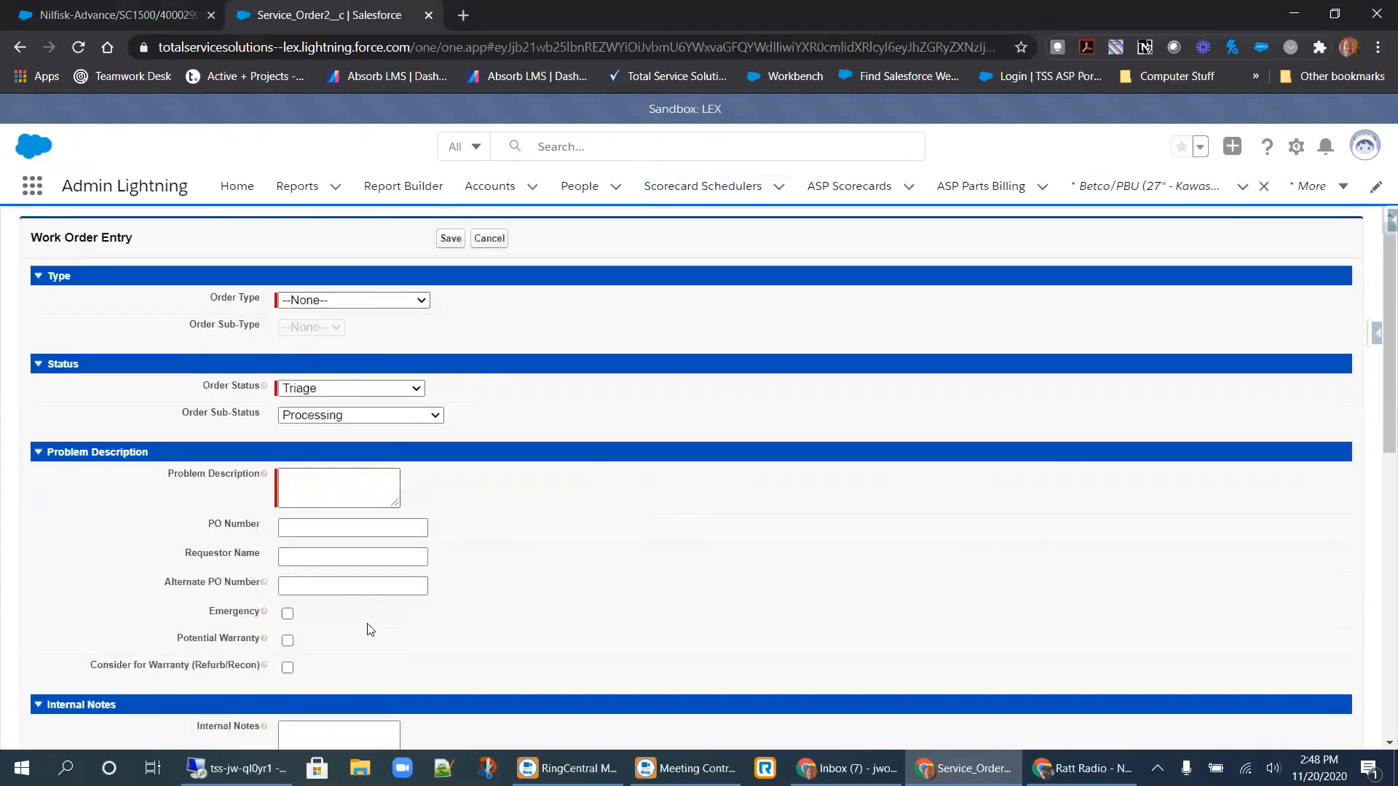
click(428, 15)
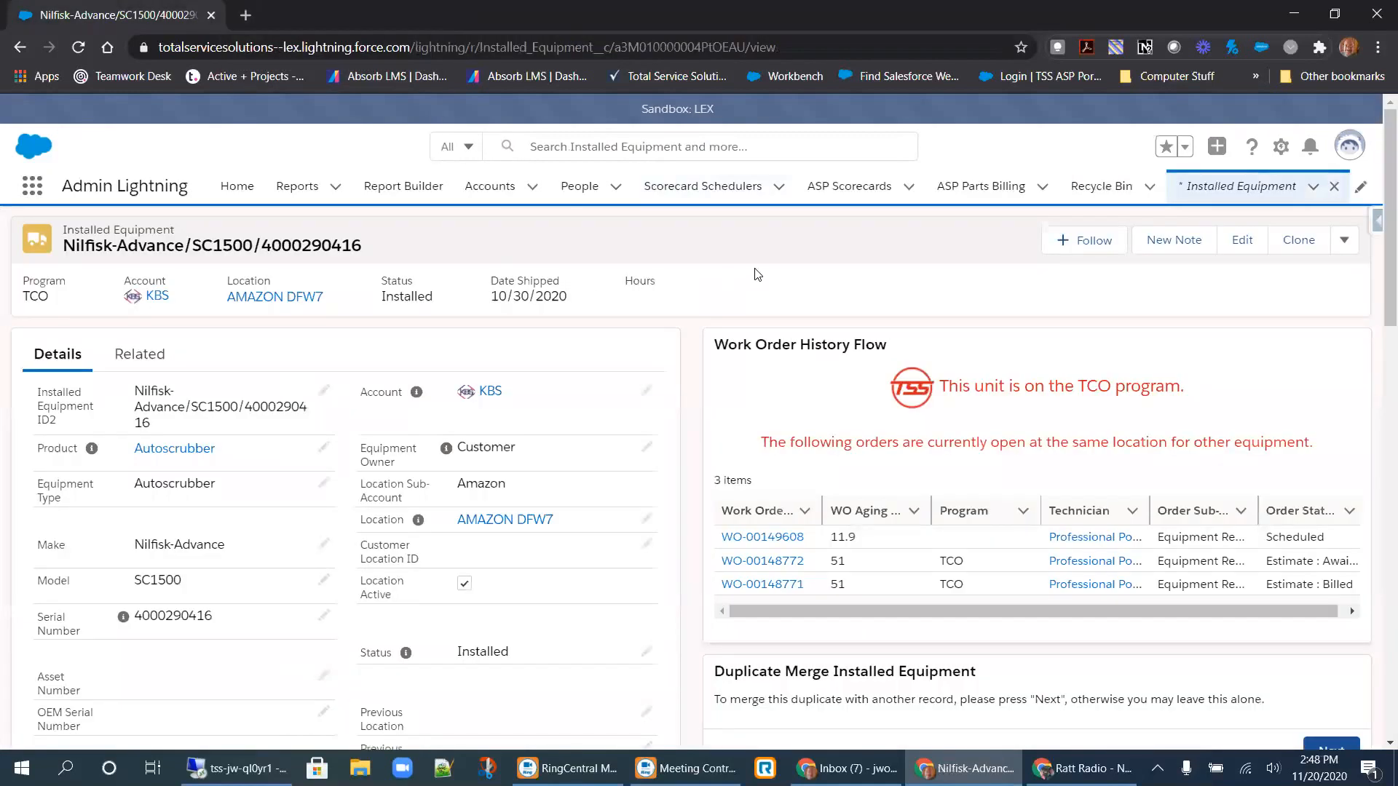